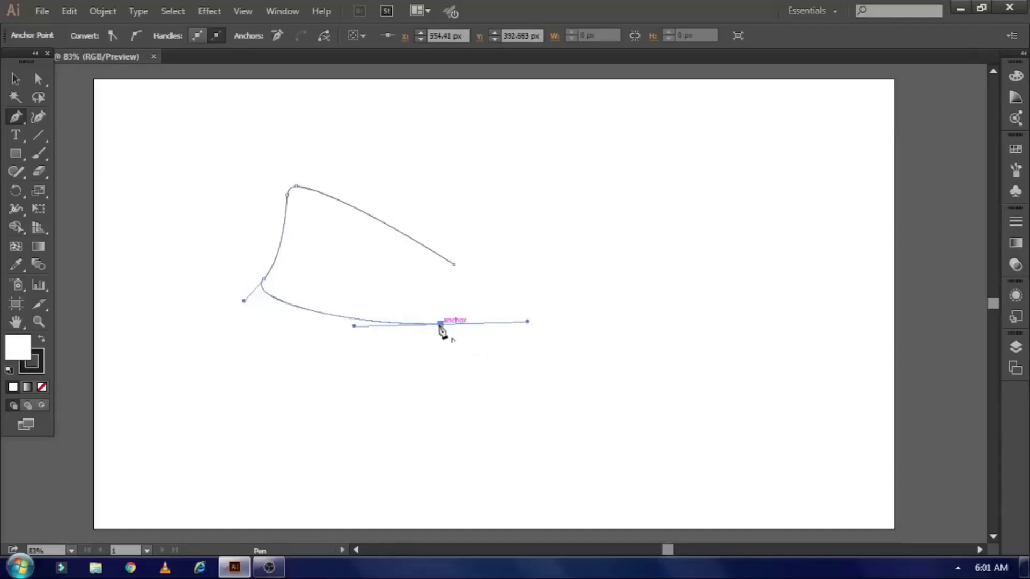
Finish the last curve of the sail-like ribbon outline on the artboard
drag(442, 333, 454, 329)
Close the ribbon path and give it a solid red fill with no stroke
click(454, 264)
key(v)
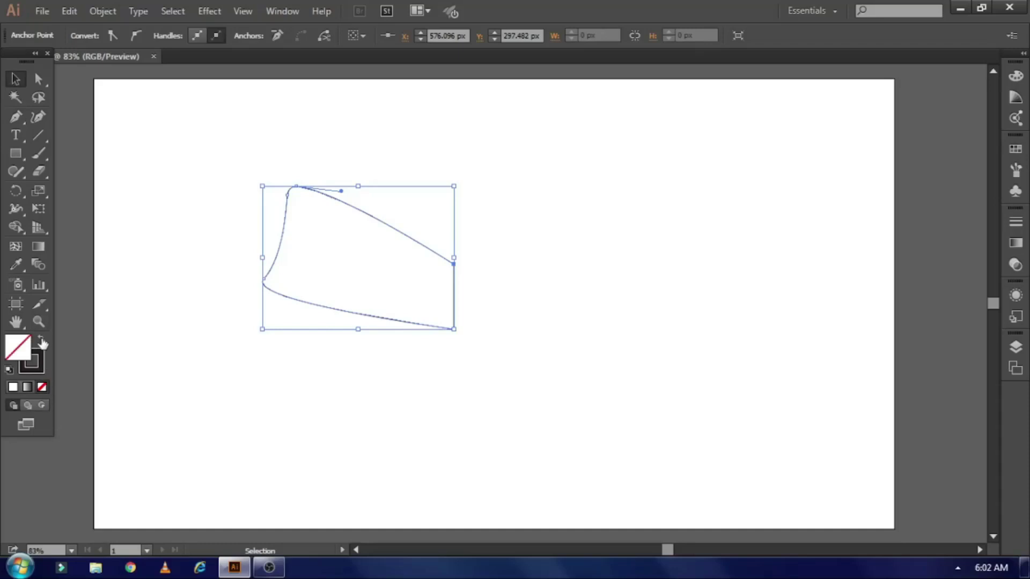
click(42, 341)
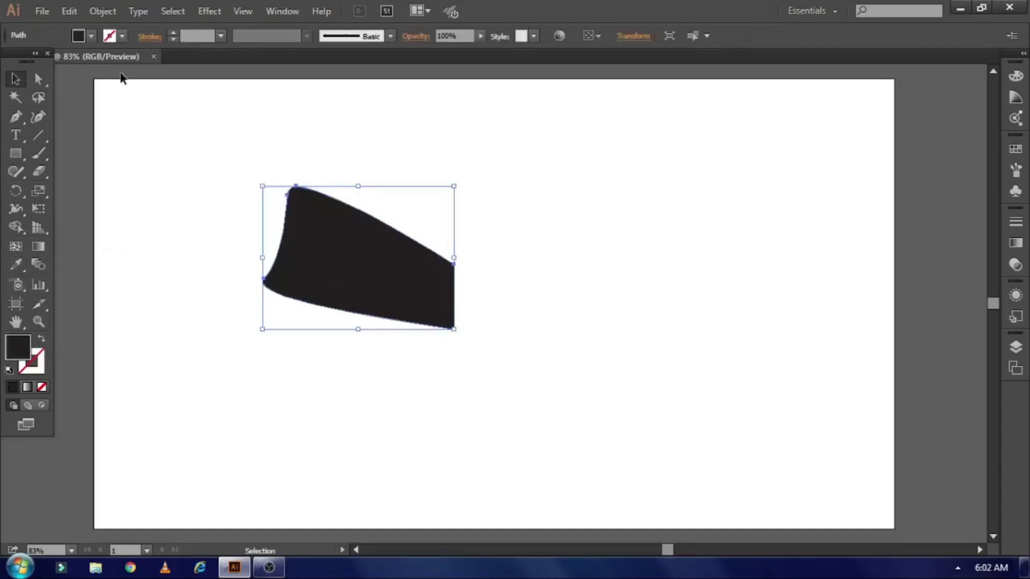
click(91, 36)
click(32, 53)
click(143, 234)
Add a gradient mesh point to the red ribbon, then zoom in on it
key(u)
click(321, 242)
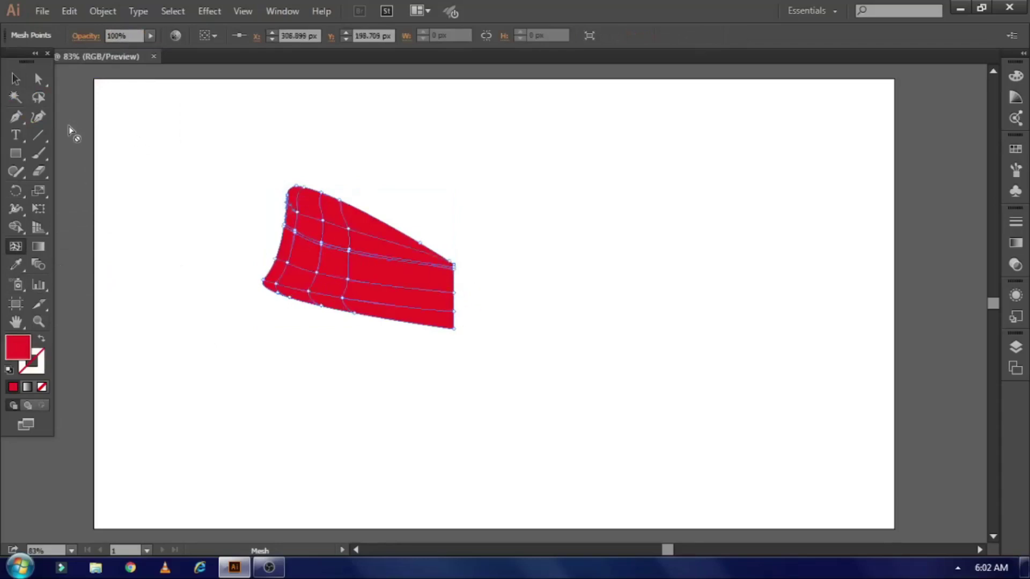
key(ctrl+shift+a)
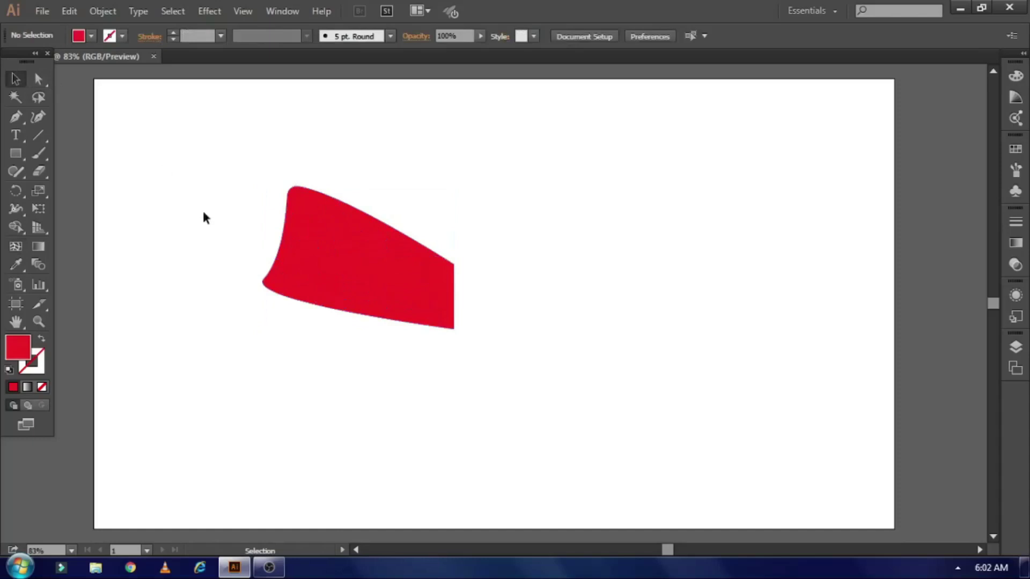
key(v)
key(ctrl+plus)
key(ctrl+plus)
Drag a mesh point to reshape the ribbon's mesh grid
drag(168, 193, 260, 228)
click(38, 79)
drag(515, 288, 321, 271)
drag(225, 234, 204, 228)
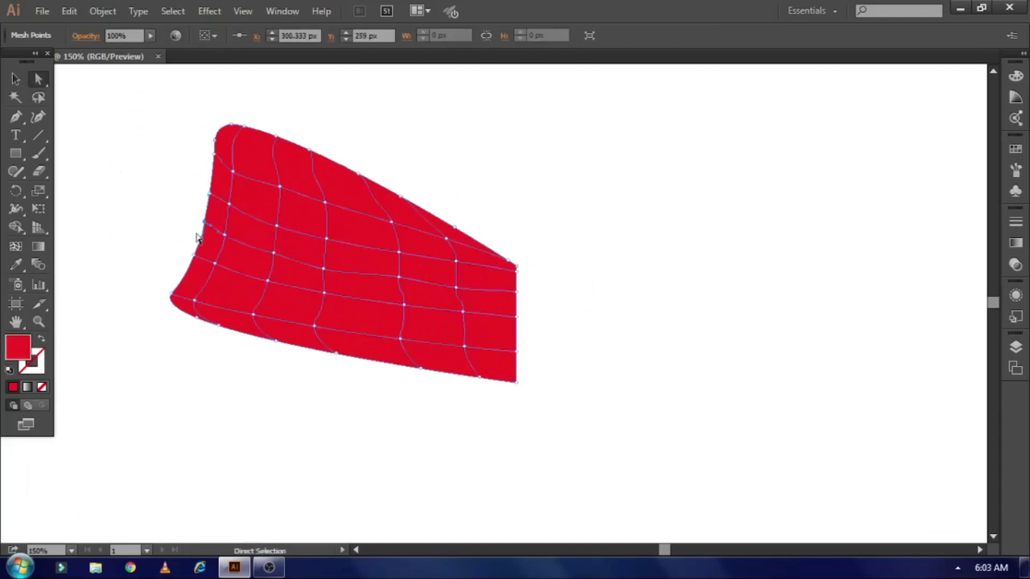
click(106, 224)
click(236, 133)
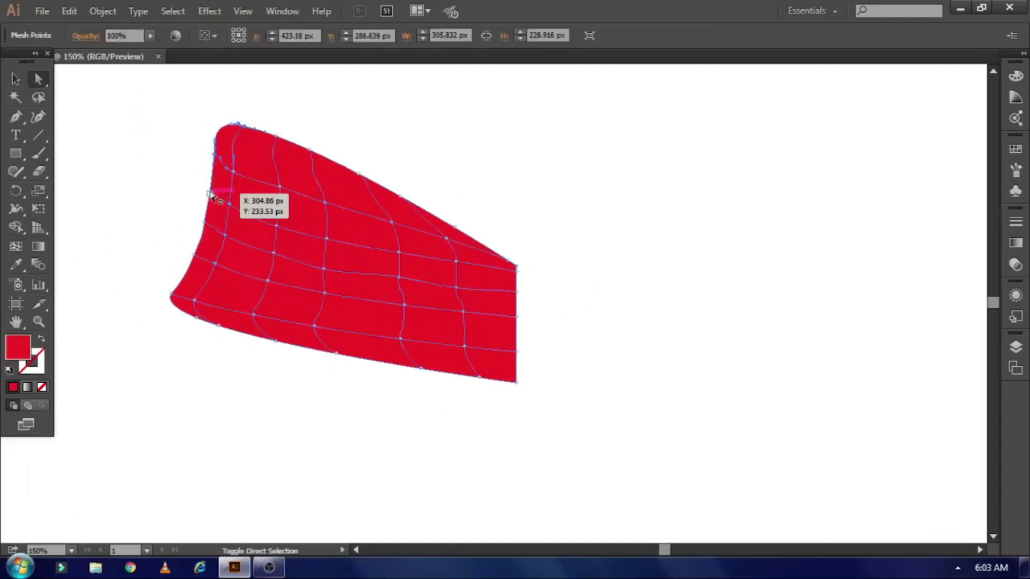
Colour the ribbon's left-edge mesh points a very dark red
drag(172, 294, 195, 299)
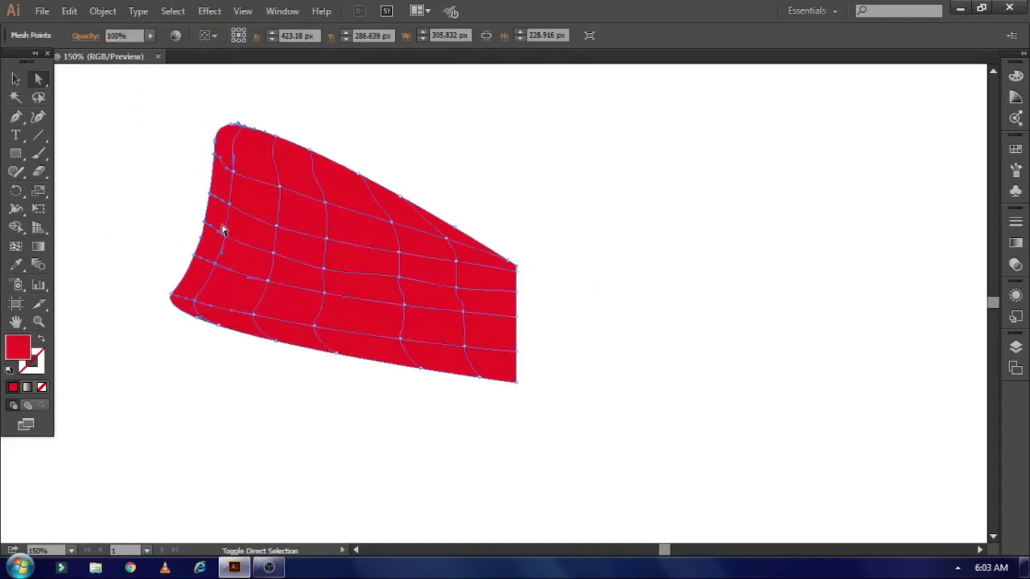
double_click(18, 347)
click(742, 281)
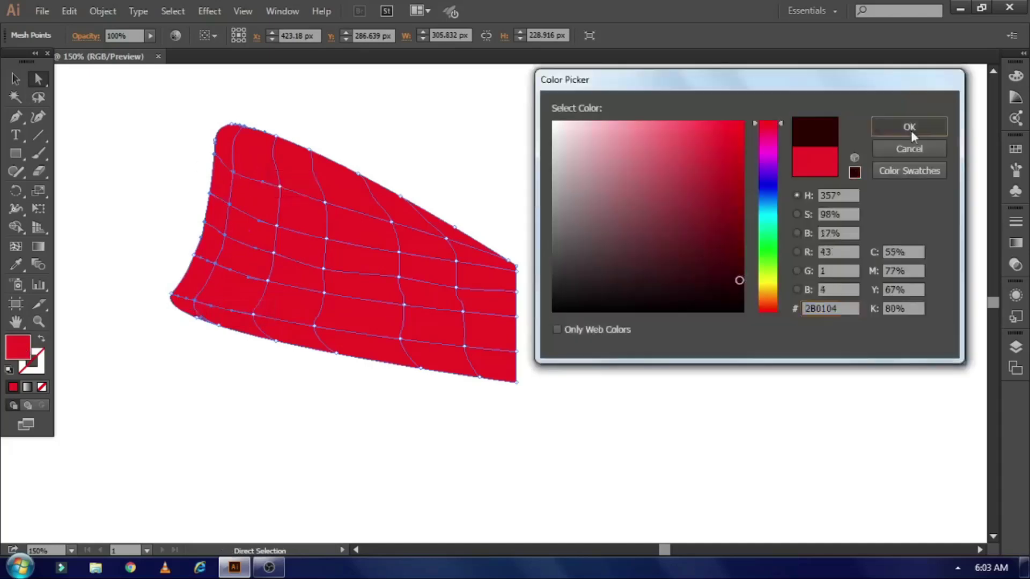
click(910, 128)
click(15, 80)
click(99, 133)
Add another mesh row and column to the ribbon
click(39, 79)
click(202, 259)
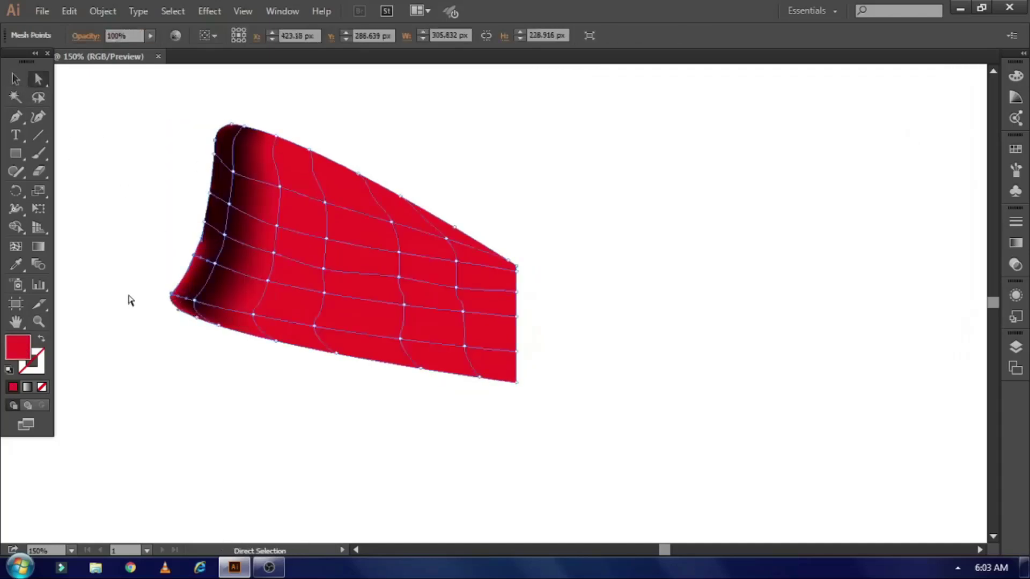
click(15, 79)
key(u)
click(257, 162)
key(a)
Colour a second-column mesh point dark red and deselect the ribbon
click(252, 217)
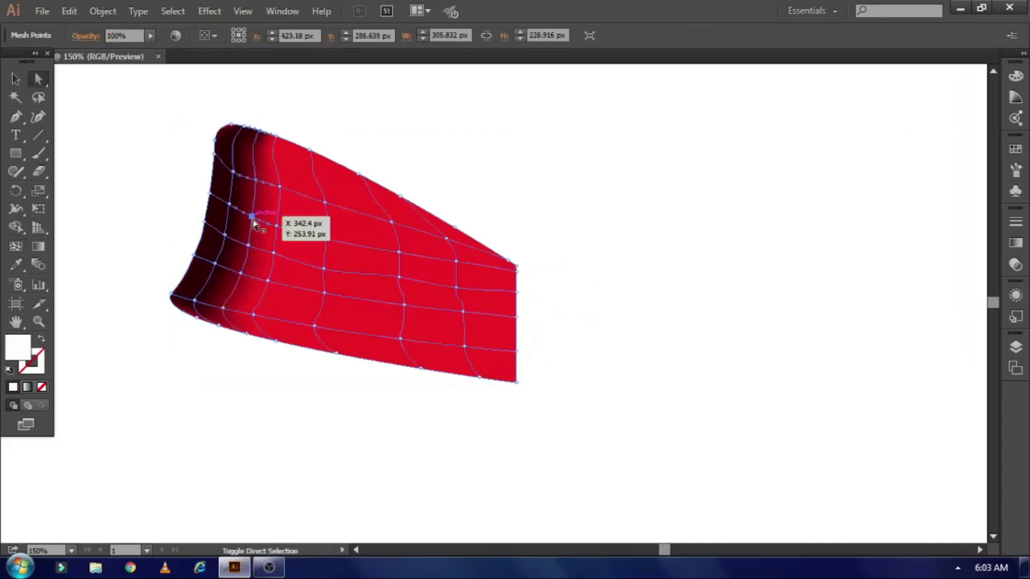
double_click(18, 347)
click(737, 202)
click(906, 127)
key(v)
click(161, 190)
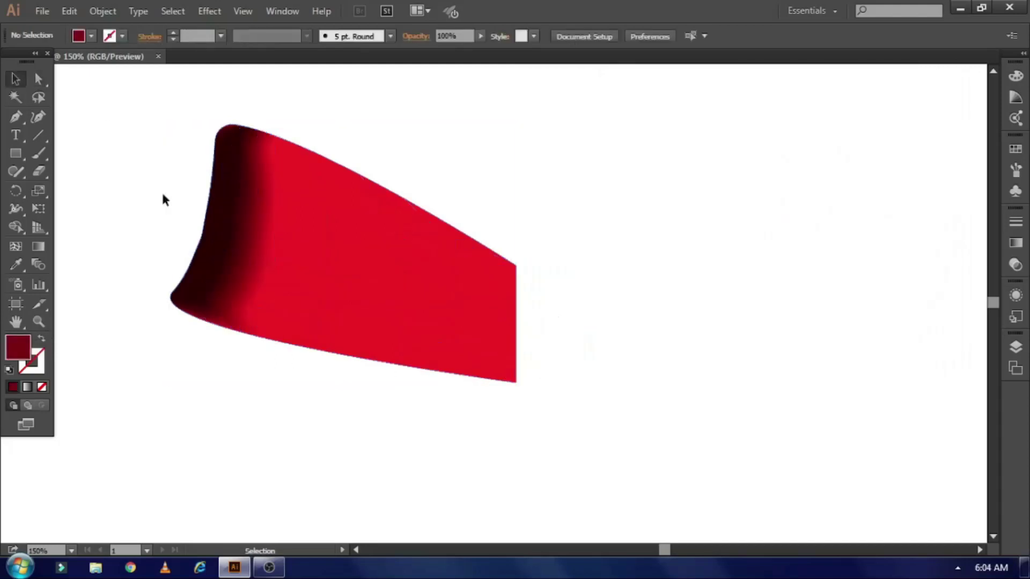
Add a mesh point near the ribbon's top edge
key(u)
click(240, 169)
key(v)
click(101, 225)
key(ctrl+a)
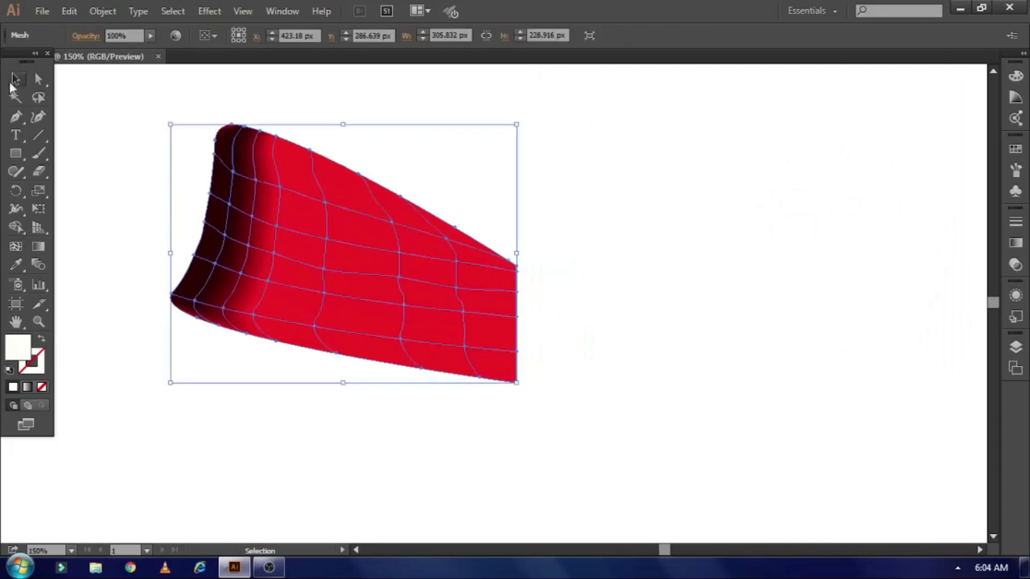
Give the top mesh point a light pink highlight colour
key(a)
drag(455, 229, 449, 246)
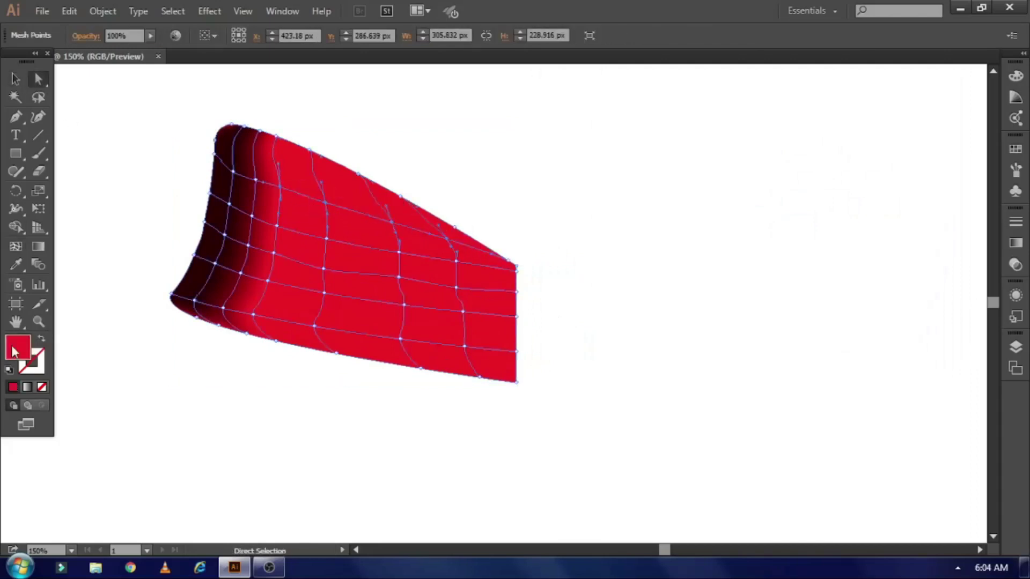
double_click(14, 351)
click(570, 120)
key(Return)
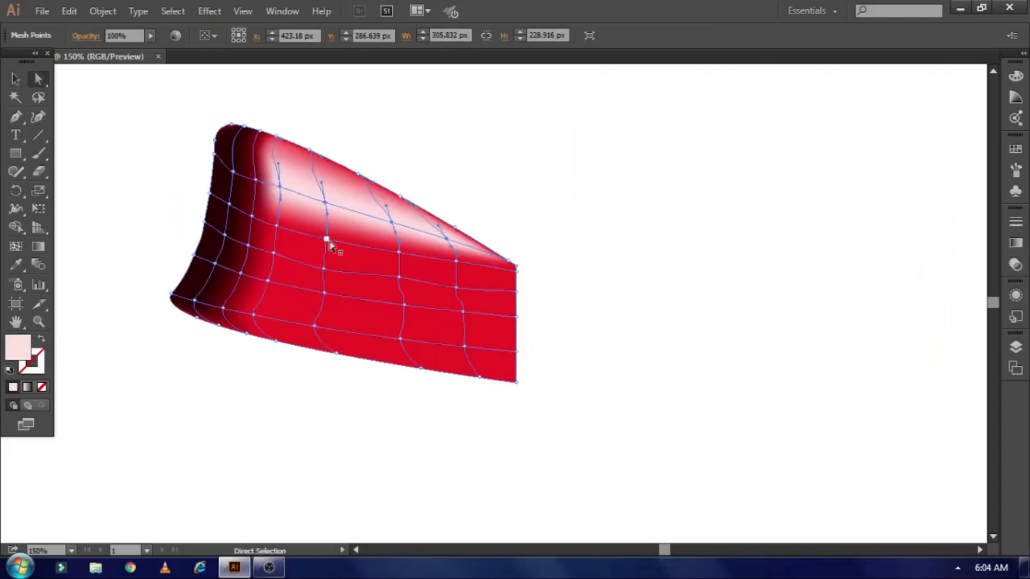
key(v)
click(322, 107)
Stretch the pink highlight and sample darker red onto the points beneath it
key(a)
click(328, 239)
mouse_move(327, 238)
mouse_down()
mouse_move(276, 225)
mouse_move(290, 179)
mouse_move(277, 190)
mouse_move(274, 165)
mouse_up()
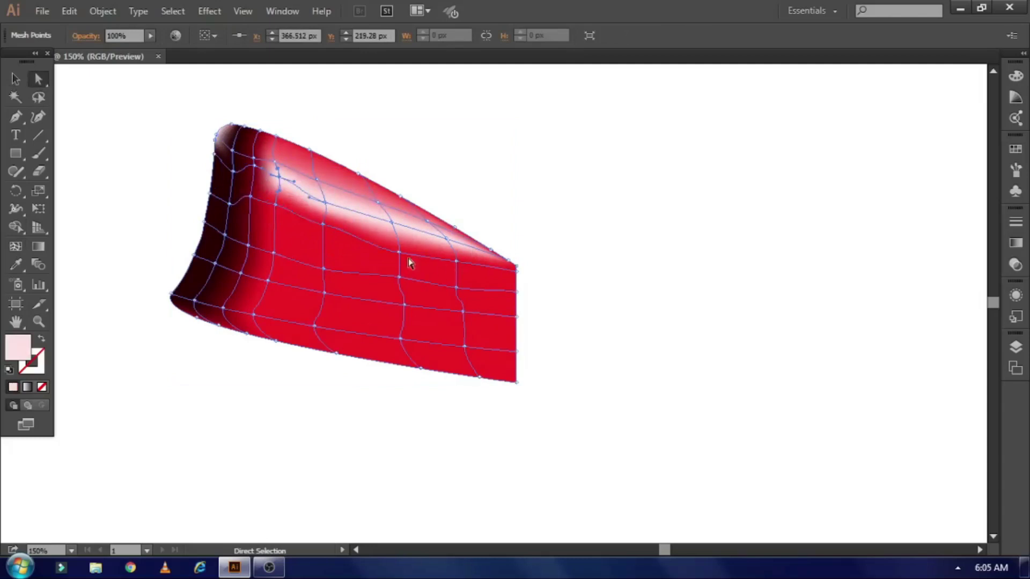
click(456, 261)
click(397, 277)
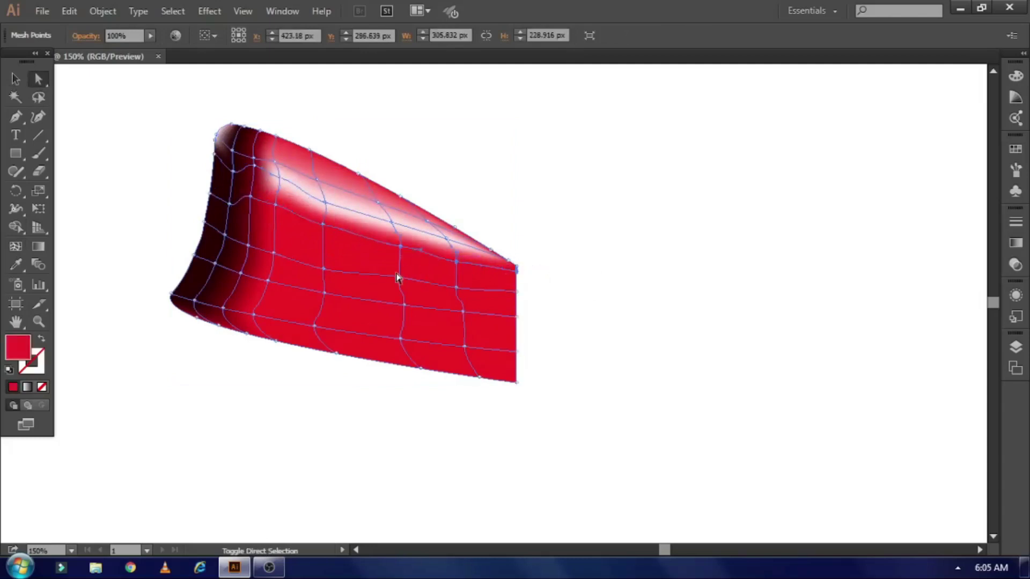
click(259, 234)
key(a)
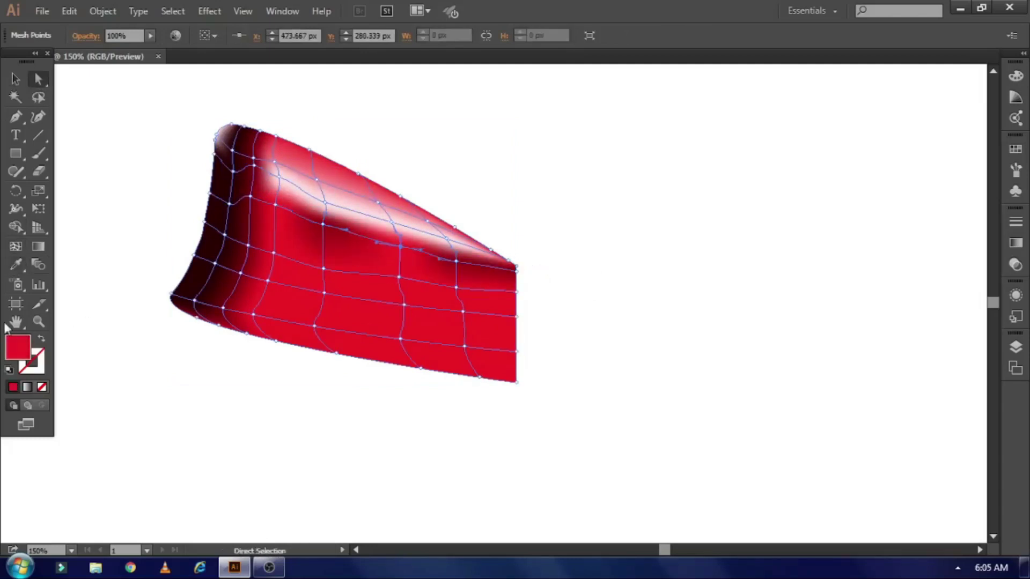
click(239, 215)
click(16, 80)
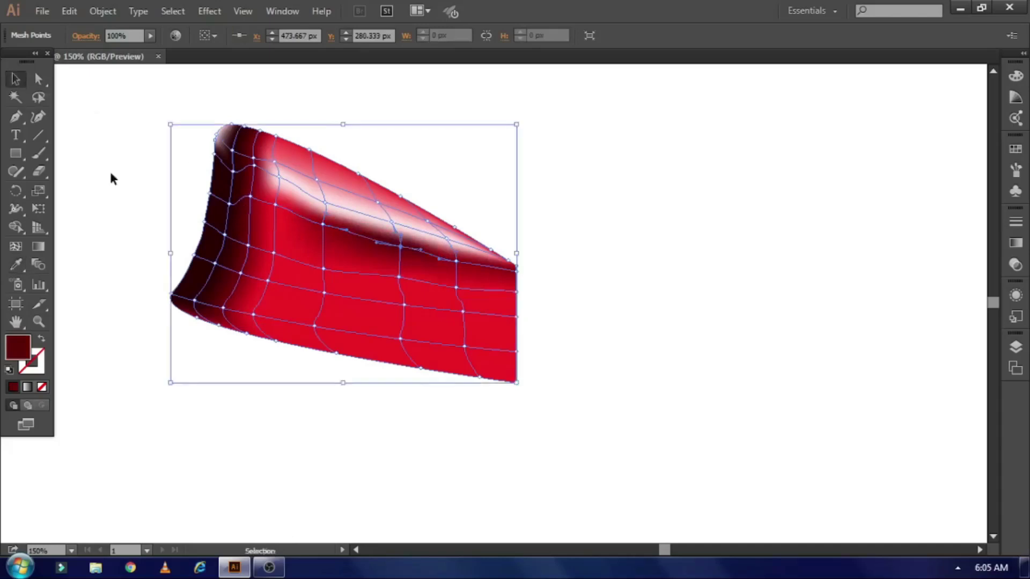
Darken a mesh point in the ribbon's middle with sampled dark red
key(a)
click(518, 321)
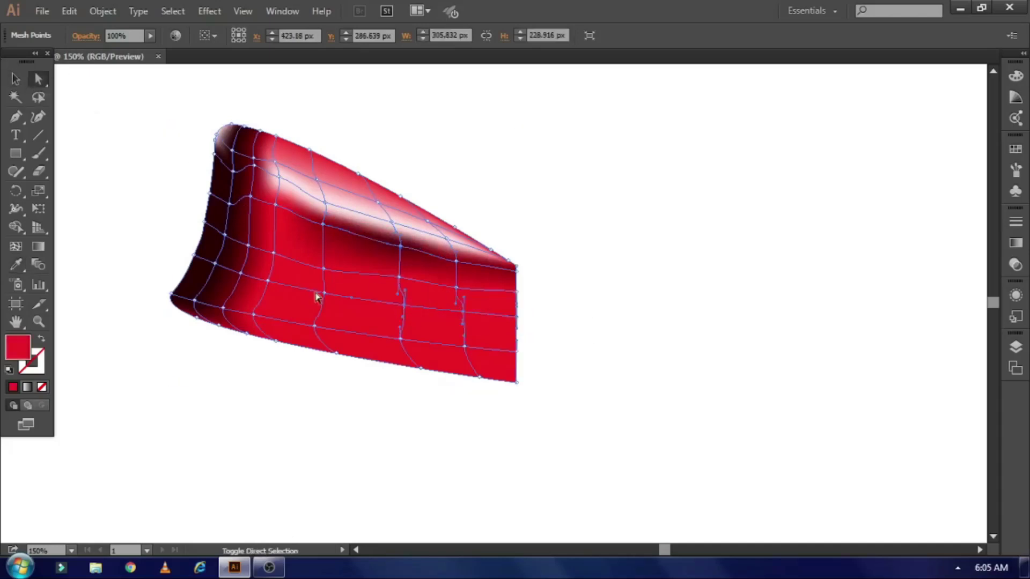
key(i)
click(257, 249)
key(v)
Warp the central mesh lines into a fold near the right edge
click(39, 79)
click(404, 306)
mouse_move(324, 300)
mouse_down()
mouse_move(399, 342)
mouse_move(400, 317)
mouse_up()
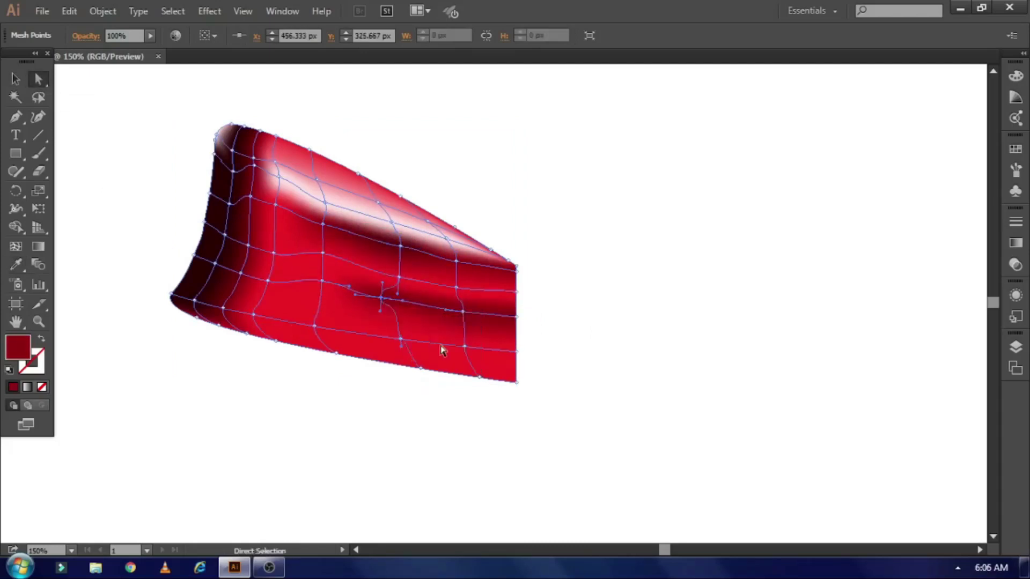
mouse_move(511, 298)
mouse_down()
mouse_move(517, 328)
mouse_move(524, 294)
mouse_move(517, 306)
mouse_up()
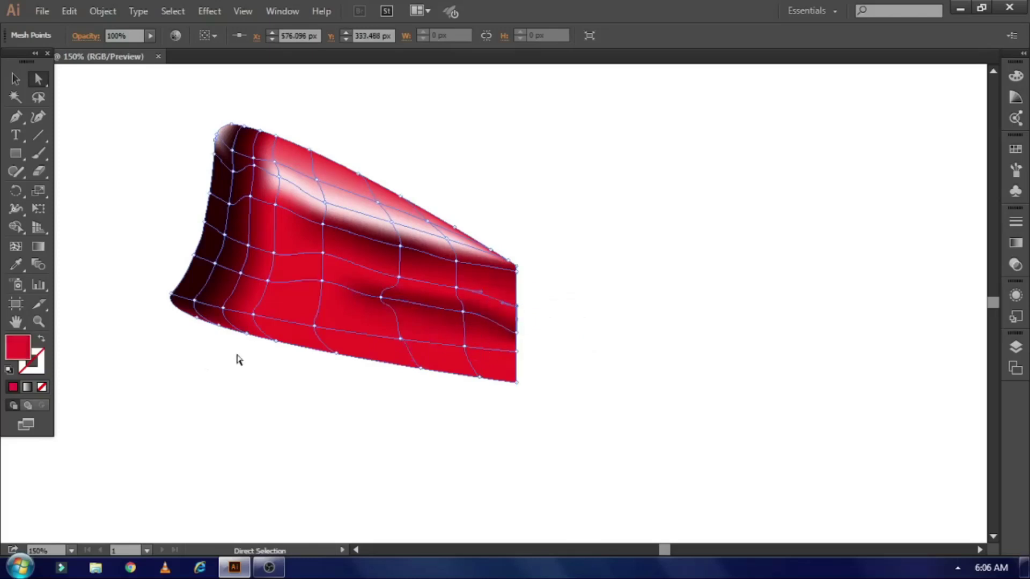
click(256, 275)
key(ctrl+z)
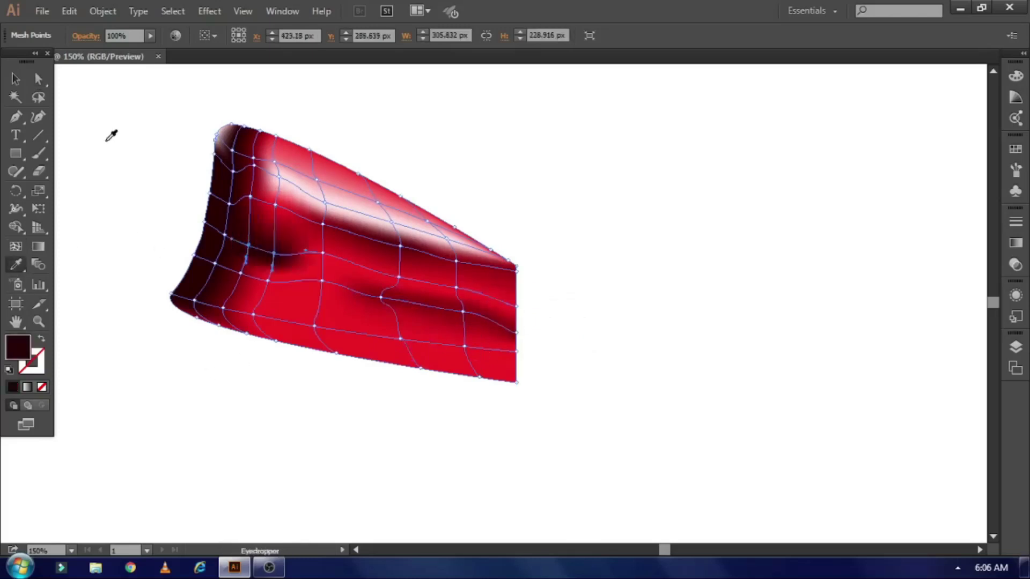
Sample darker red onto the ribbon's lower-left mesh points
click(114, 290)
key(ctrl+z)
key(i)
click(242, 294)
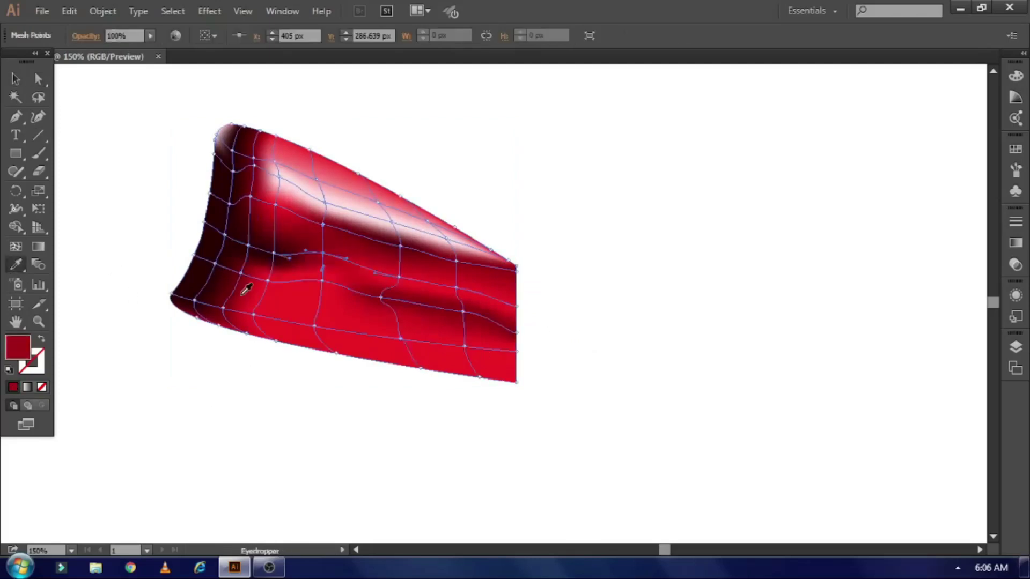
click(16, 79)
click(144, 110)
key(a)
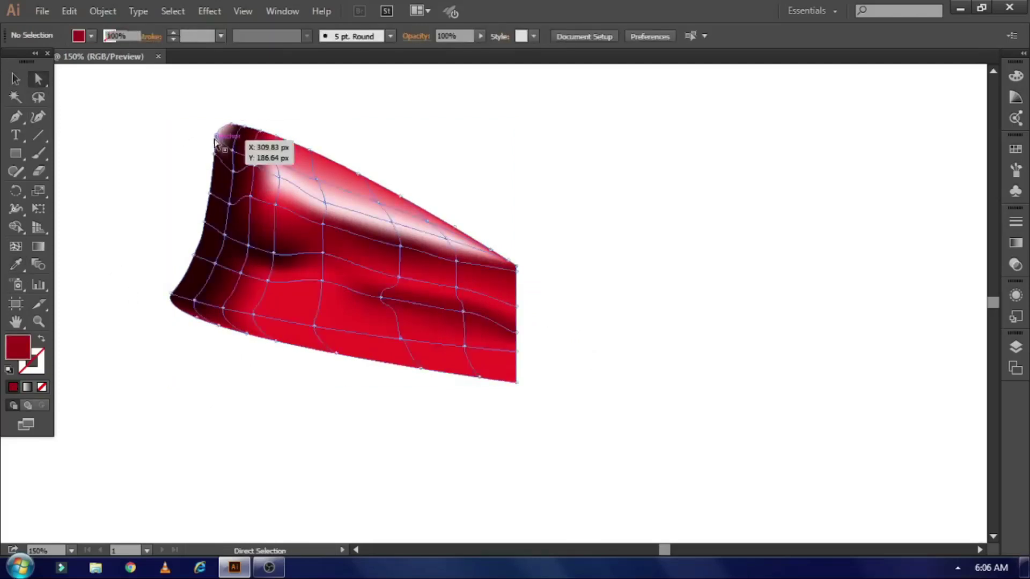
Apply dark maroon to the top-left and left-edge mesh points
click(219, 126)
ctrl+click(195, 134)
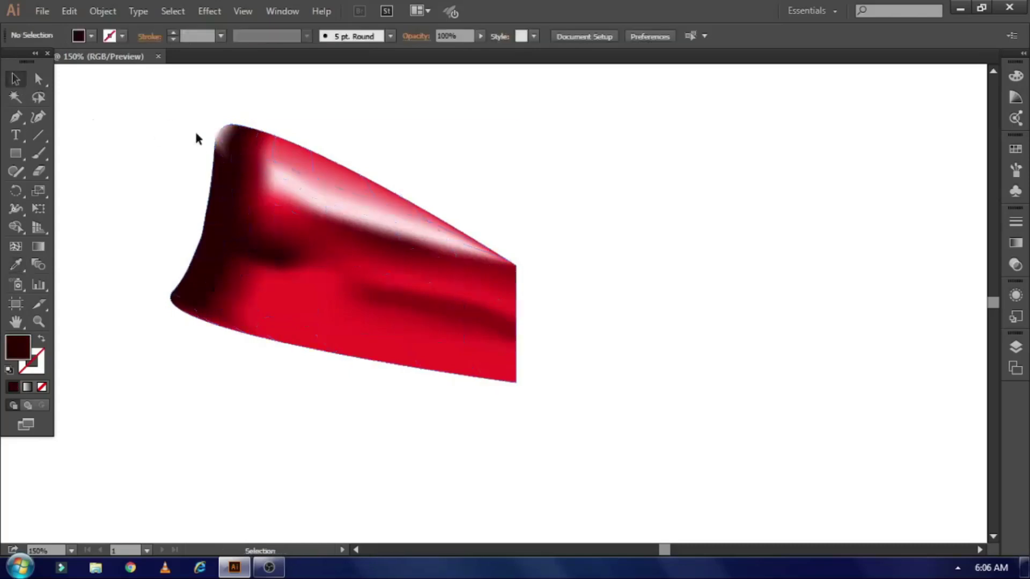
ctrl+click(215, 142)
ctrl+click(216, 159)
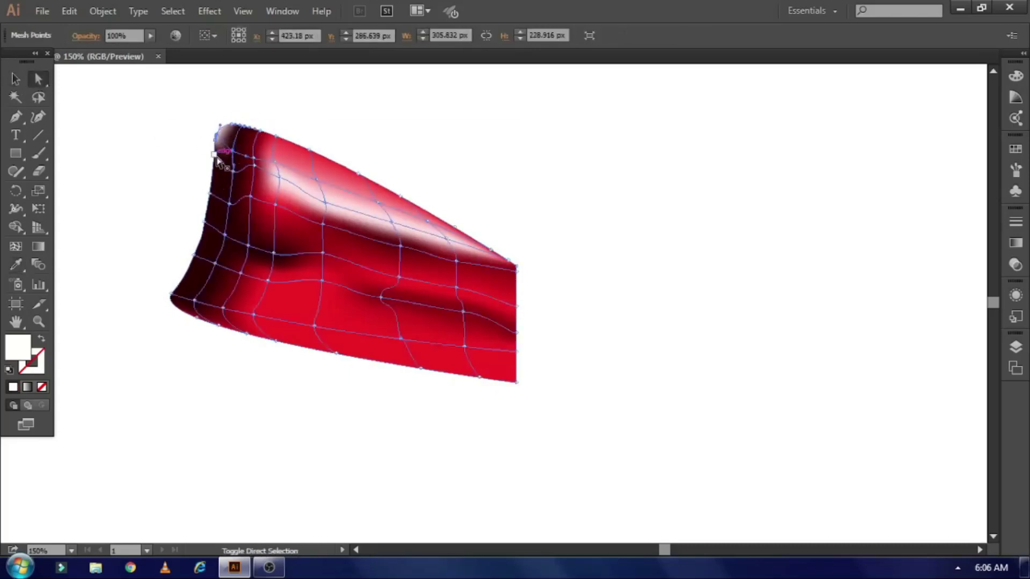
click(222, 209)
key(v)
click(109, 149)
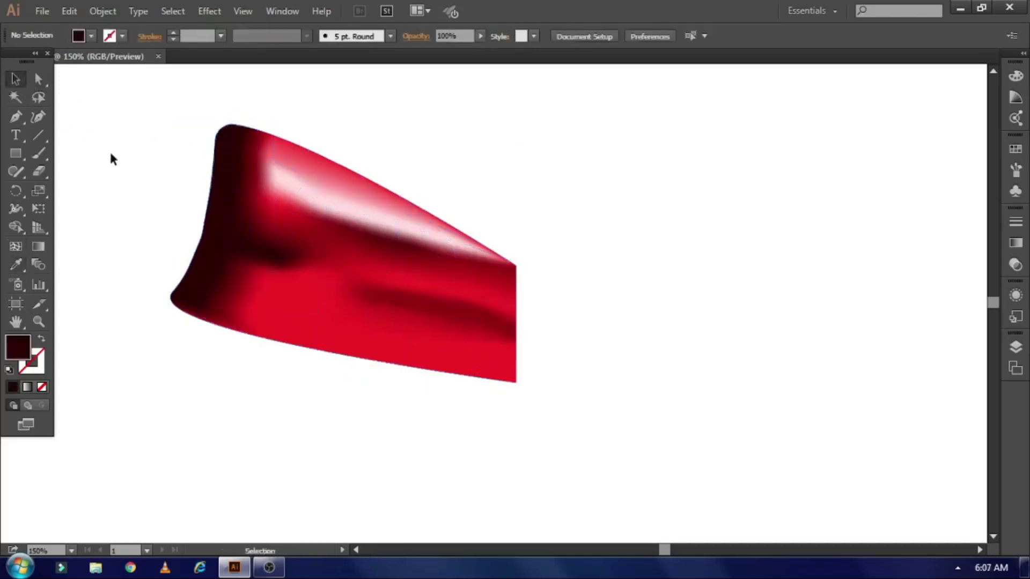
Move the highlight's mesh points to reshape the ribbon's top highlight
key(a)
drag(272, 195, 271, 189)
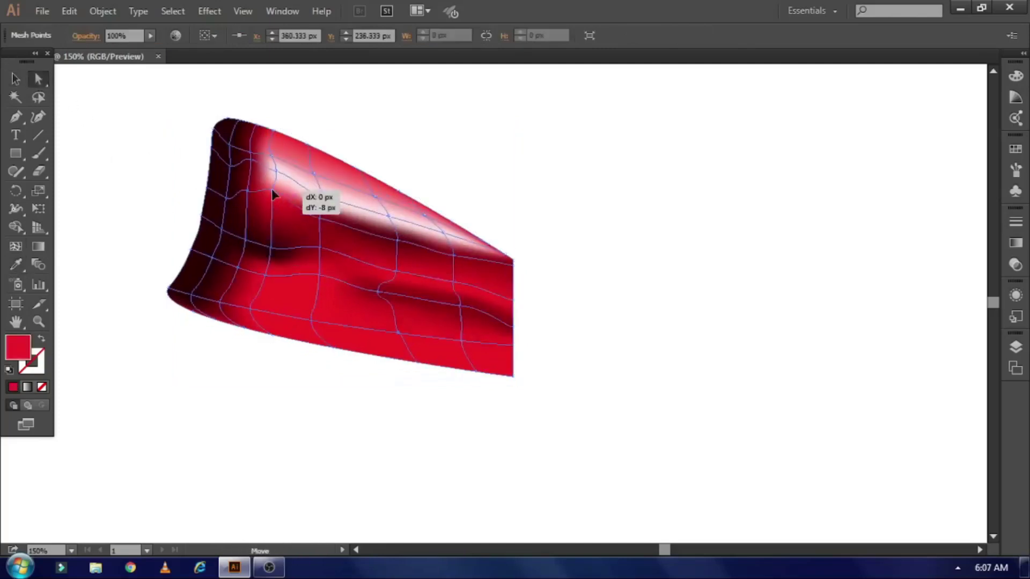
click(271, 194)
click(271, 161)
mouse_move(276, 166)
mouse_down()
mouse_move(321, 218)
mouse_move(319, 185)
mouse_move(427, 217)
mouse_up()
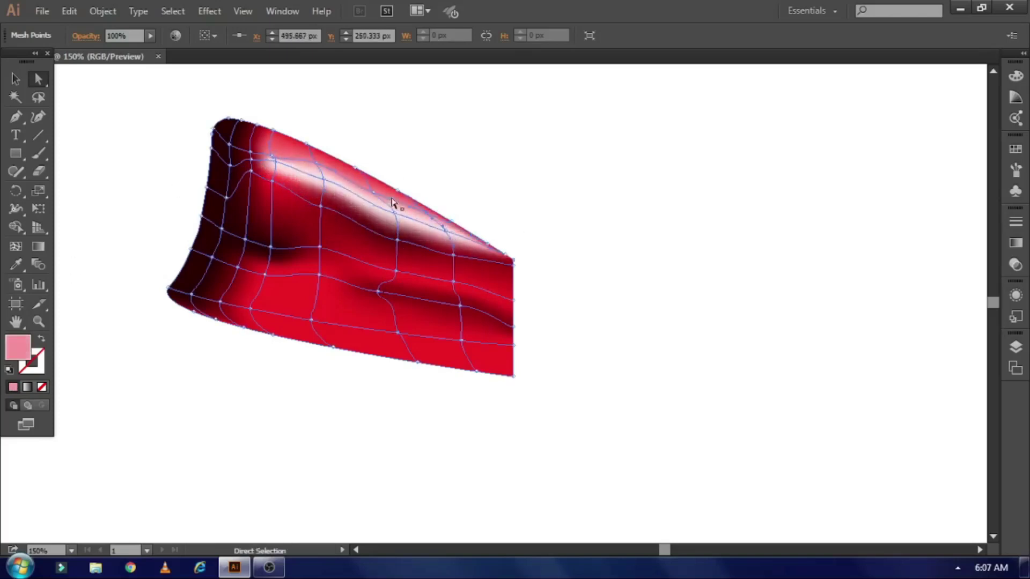
mouse_move(271, 156)
mouse_down()
mouse_move(272, 132)
mouse_move(275, 161)
mouse_up()
click(273, 173)
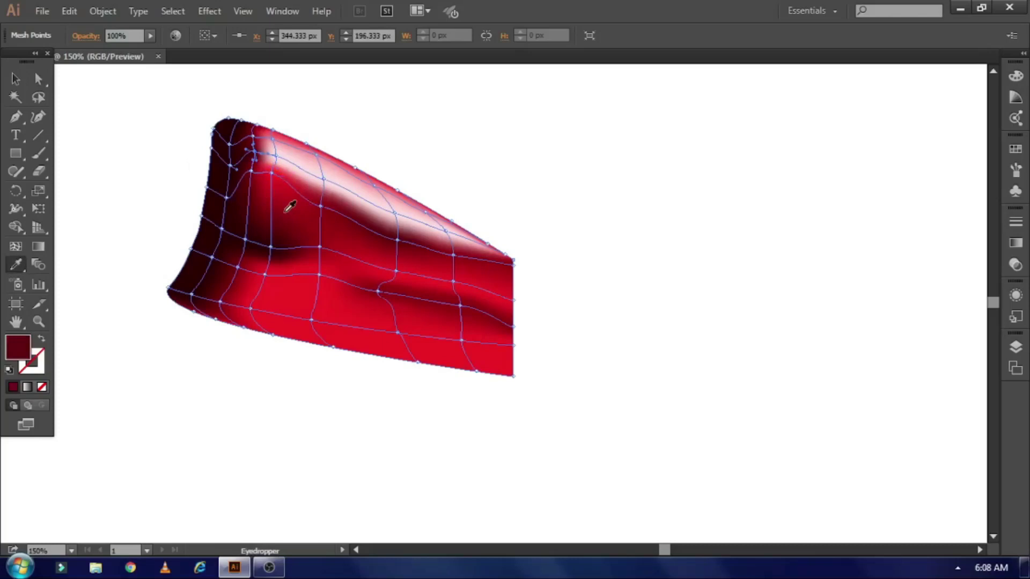
Sample dark red onto a mesh point on the ribbon's lower edge
click(15, 79)
click(80, 124)
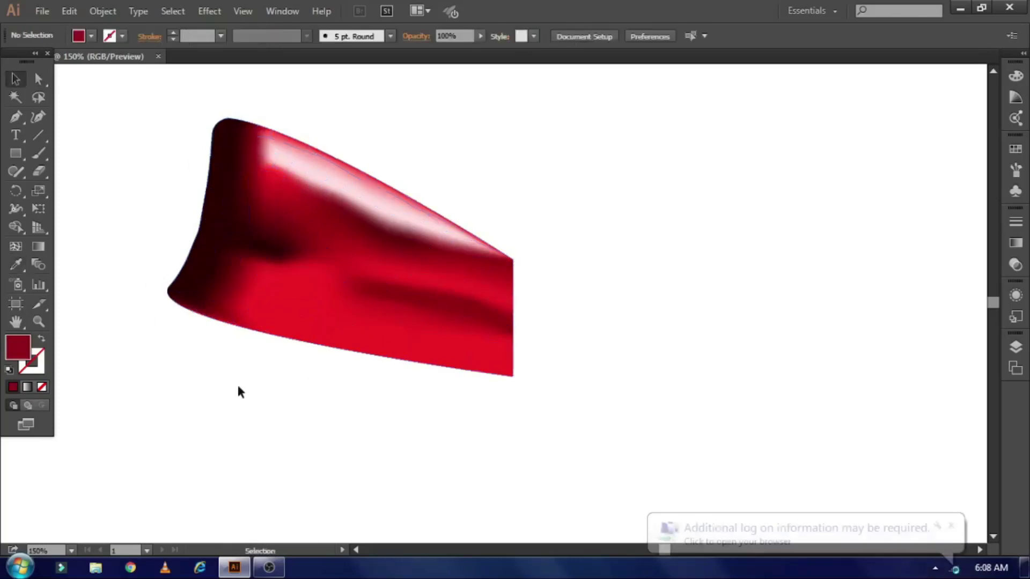
click(38, 79)
click(258, 320)
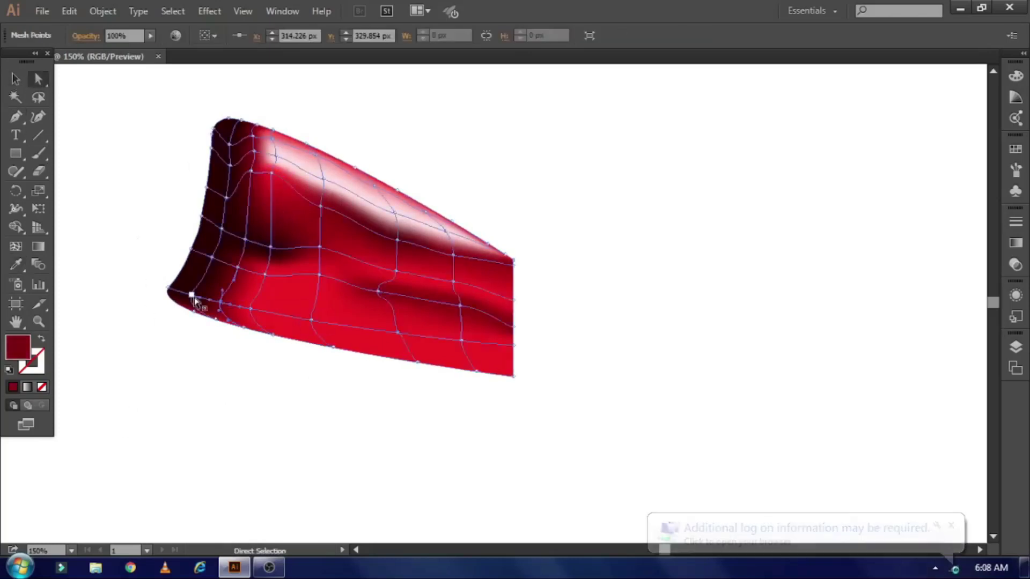
click(16, 264)
click(233, 283)
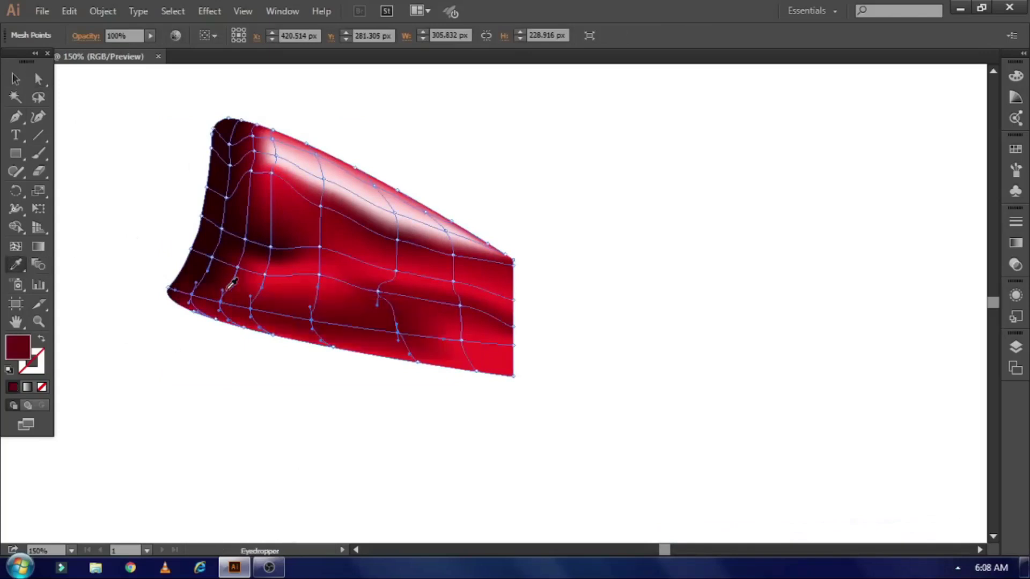
key(ctrl+shift+a)
key(a)
Shift middle and top-right mesh points to refine the dark band
click(402, 237)
drag(452, 249, 451, 254)
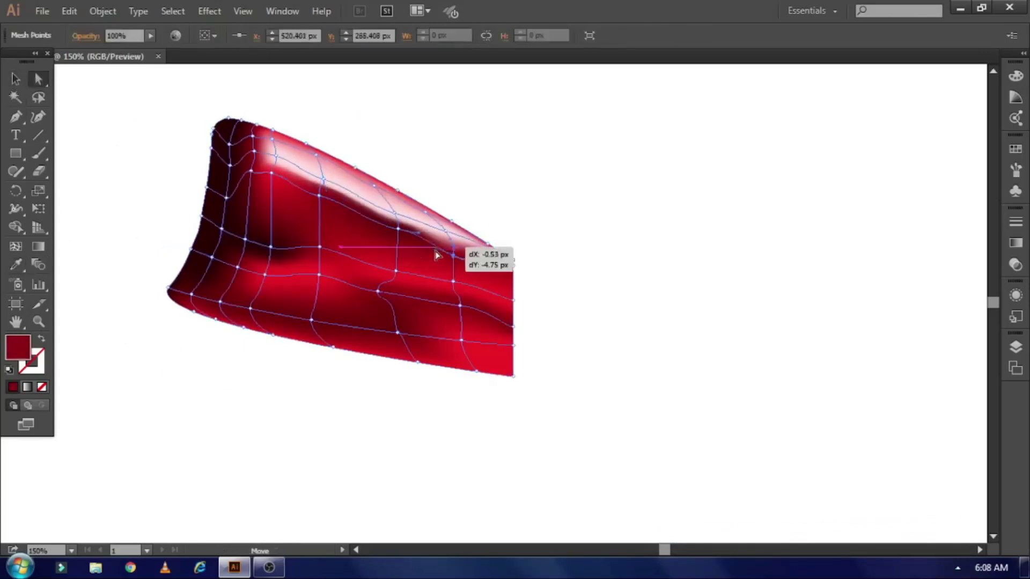
drag(512, 275, 514, 262)
click(490, 237)
click(513, 262)
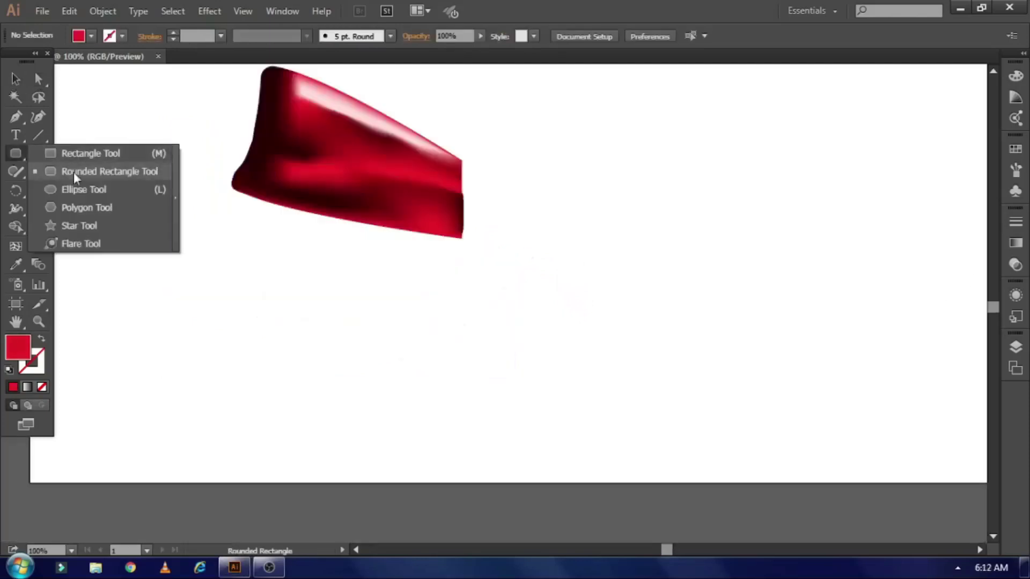
Draw a red rounded square at the ribbon's narrow end
click(76, 170)
drag(457, 153, 549, 242)
click(15, 246)
Add mesh lines across the red square and zoom in
click(485, 161)
click(526, 166)
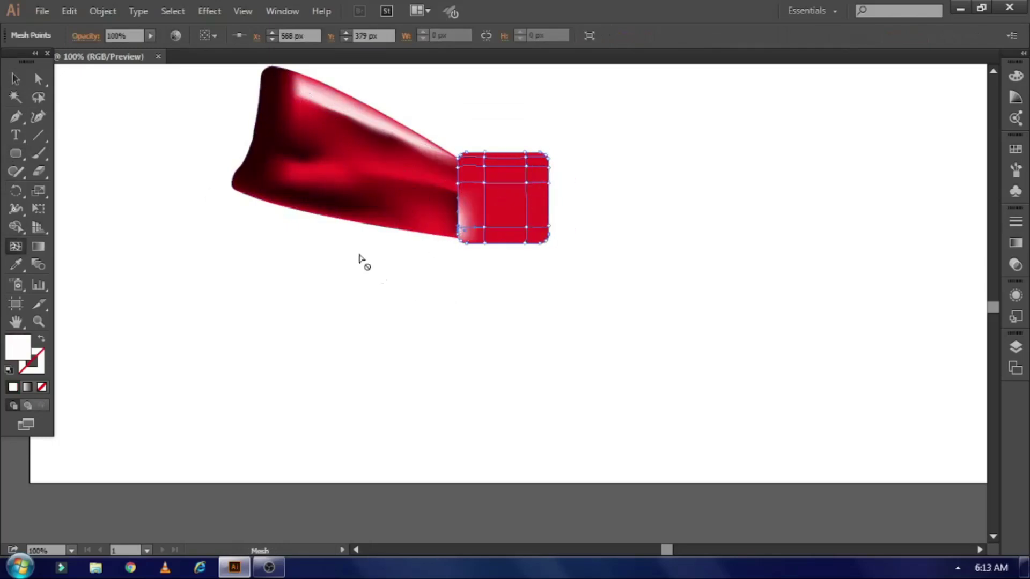
key(ctrl+plus)
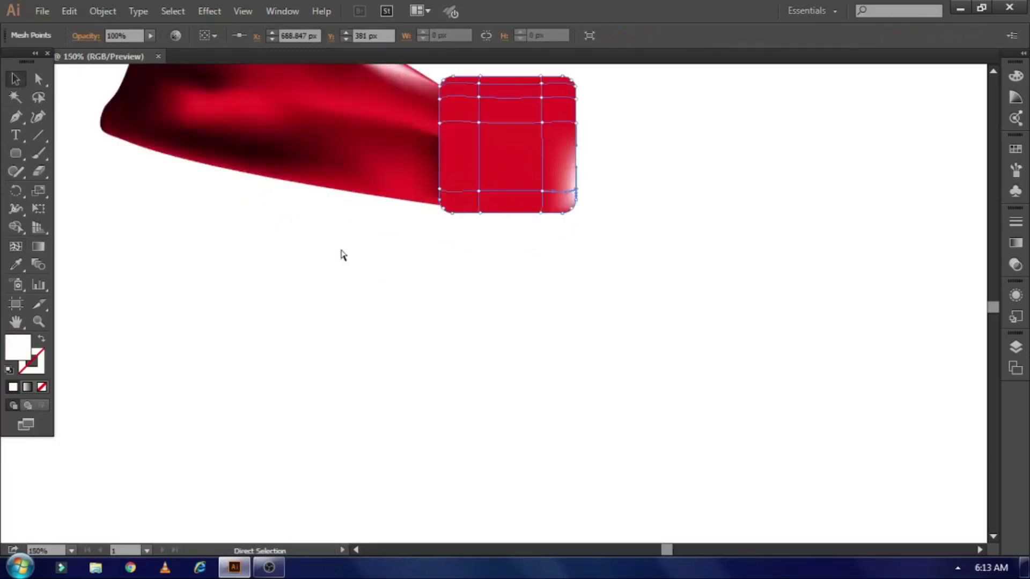
scroll(59, 154, up, 2)
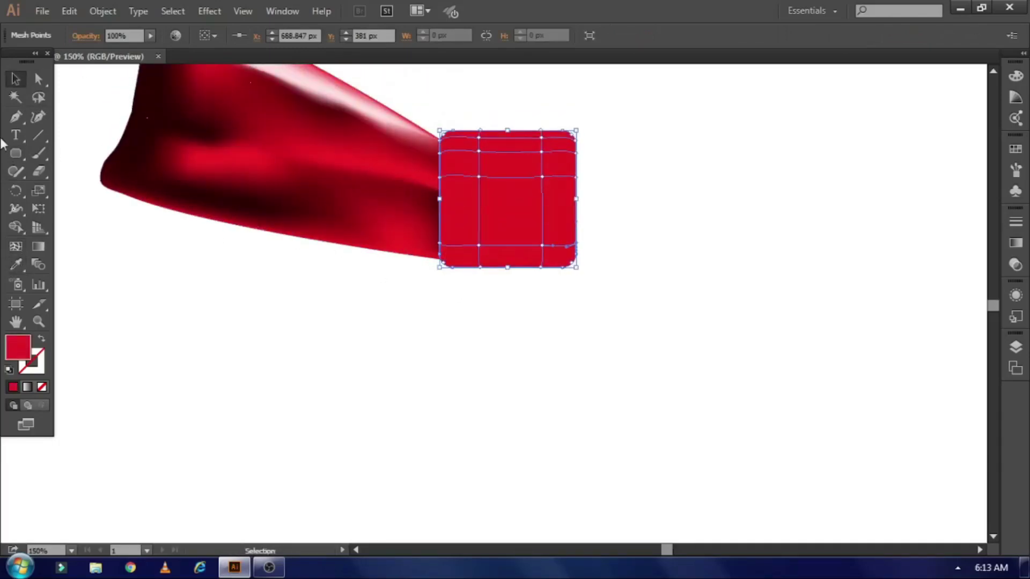
Give the square's top row the ribbon's pale pink highlight
key(ctrl+shift+a)
key(i)
click(316, 80)
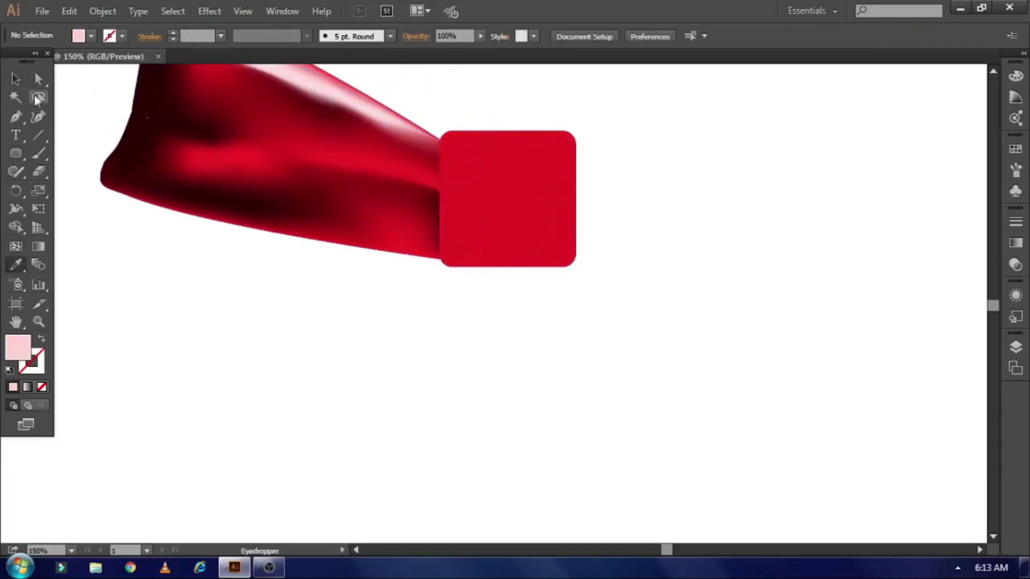
ctrl+click(479, 140)
click(316, 81)
key(v)
Sample dark red from the ribbon onto the square's middle mesh points
click(577, 156)
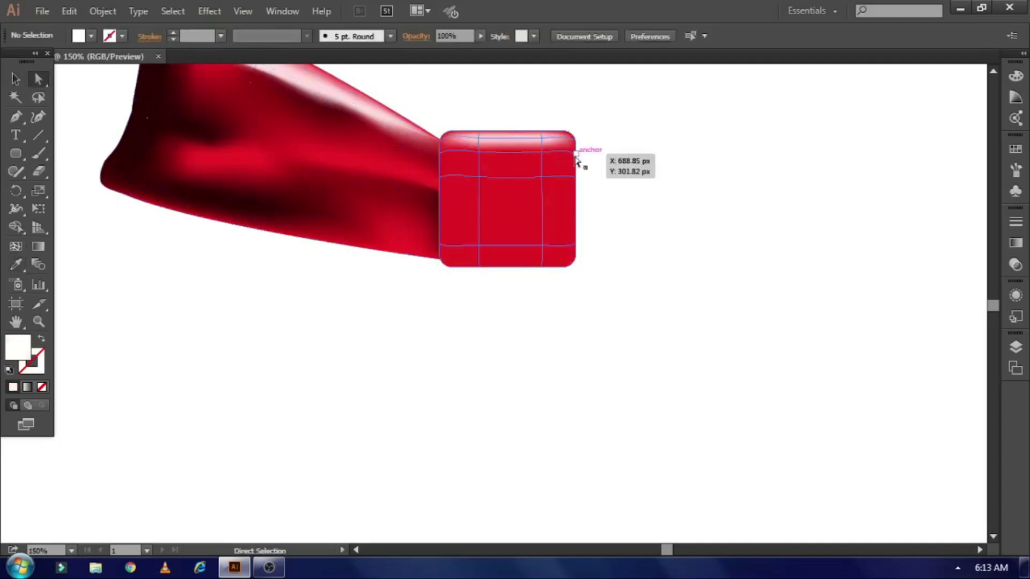
ctrl+click(488, 153)
click(17, 266)
click(188, 118)
click(20, 83)
click(43, 83)
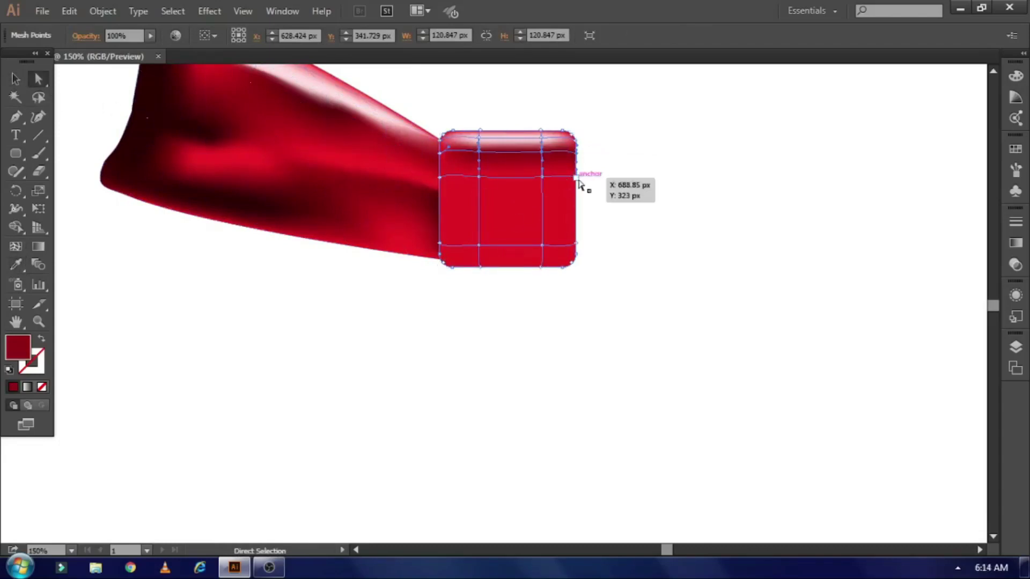
key(i)
click(313, 170)
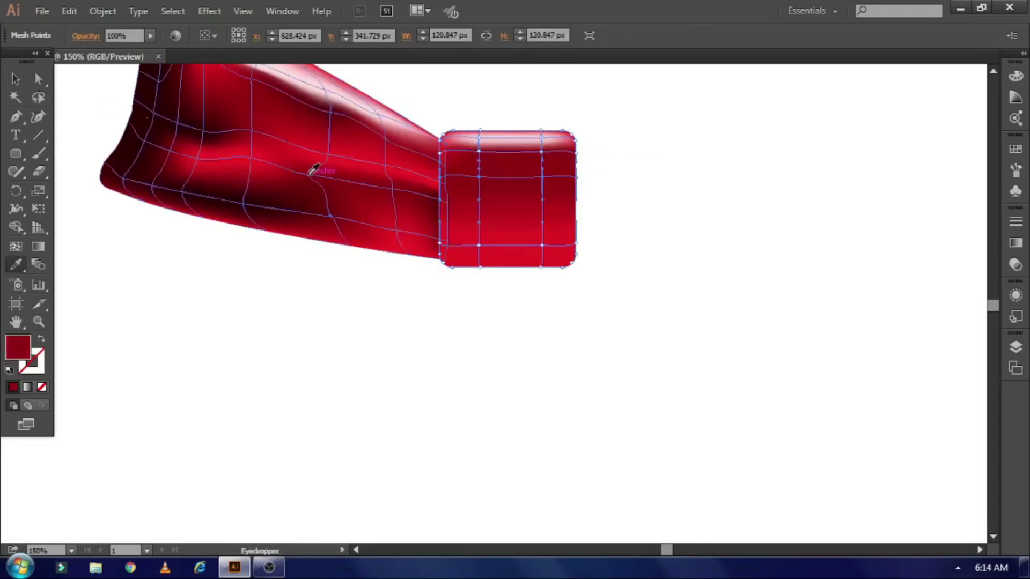
Darken the square's lower mesh points with sampled deep red
key(a)
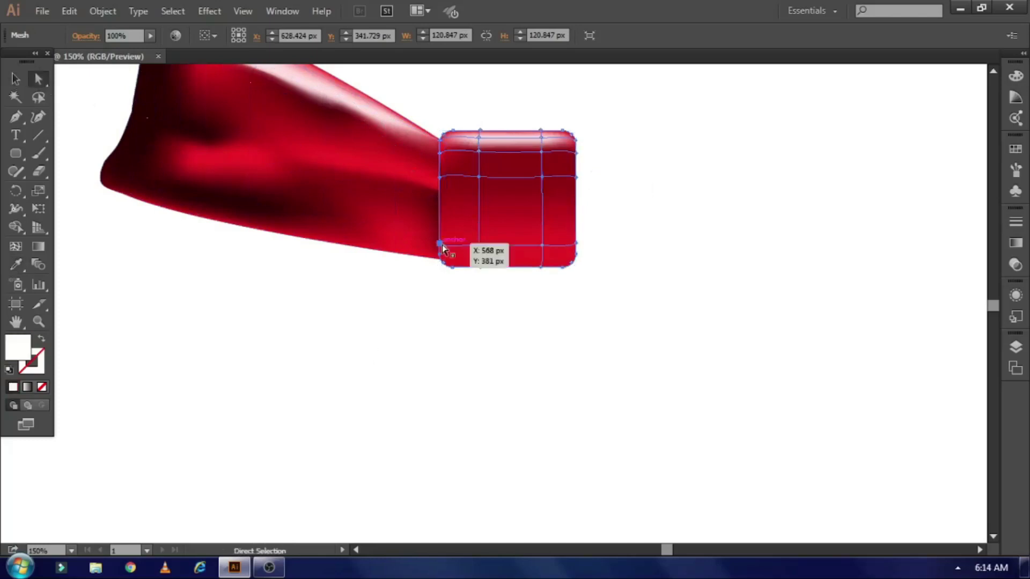
click(541, 245)
click(13, 268)
click(279, 215)
key(v)
click(289, 352)
scroll(289, 352, up, 2)
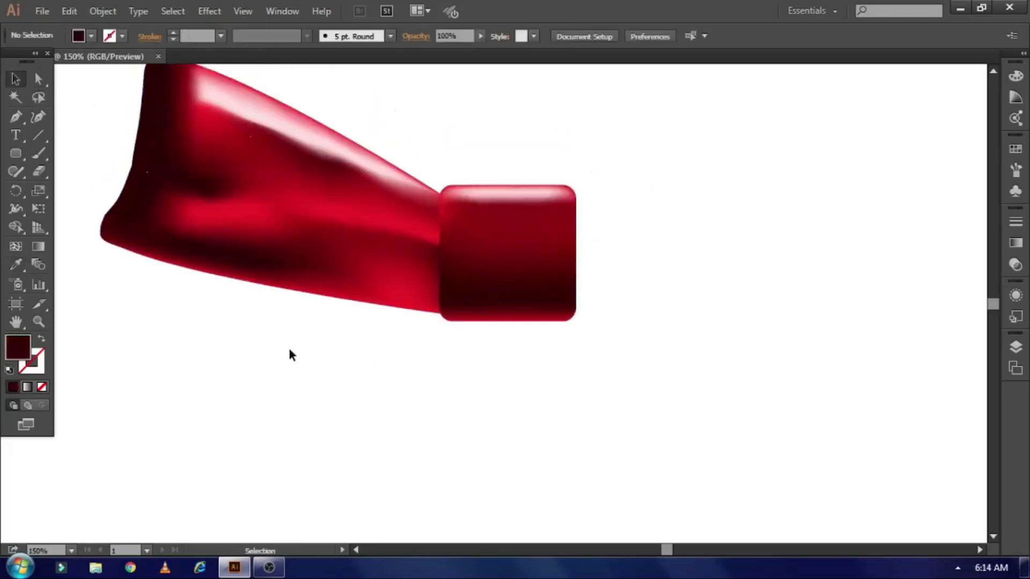
scroll(336, 327, down, 1)
Flare the ribbon wing's outer end taller with Free Transform
click(279, 282)
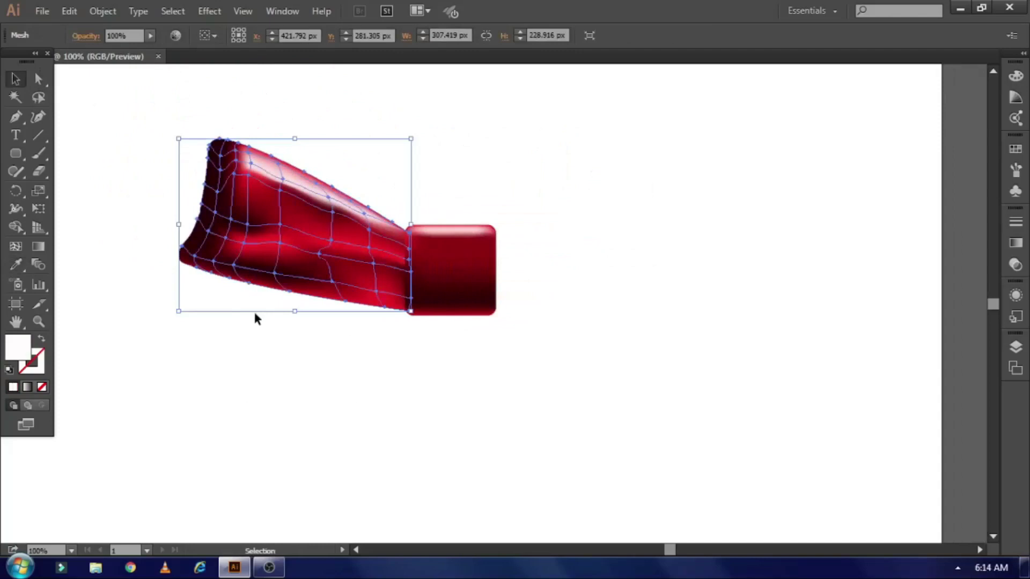
click(38, 209)
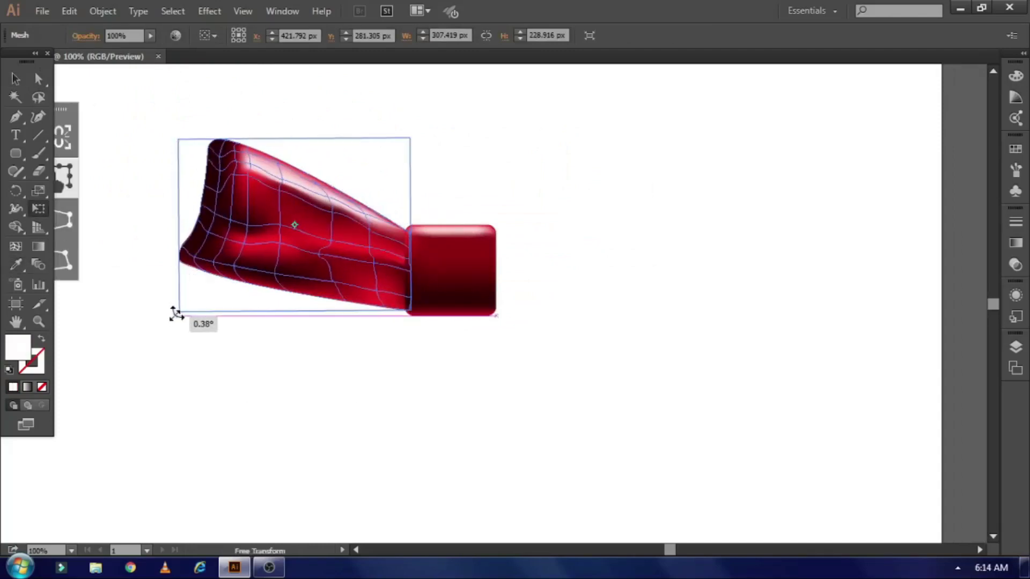
drag(182, 322, 175, 345)
Alt-drag a copy of the wing to the right and reflect it vertically
key(v)
click(350, 386)
drag(356, 283, 625, 280)
right_click(544, 276)
click(742, 406)
key(Return)
Position the mirrored wing snugly against the right side of the knot
click(531, 391)
drag(531, 391, 441, 392)
key(ctrl+plus)
mouse_move(409, 249)
mouse_down()
mouse_move(406, 276)
mouse_move(472, 280)
mouse_move(524, 259)
mouse_up()
click(38, 78)
Undo the messy mesh edits and reselect the right wing on its own
key(ctrl+z)
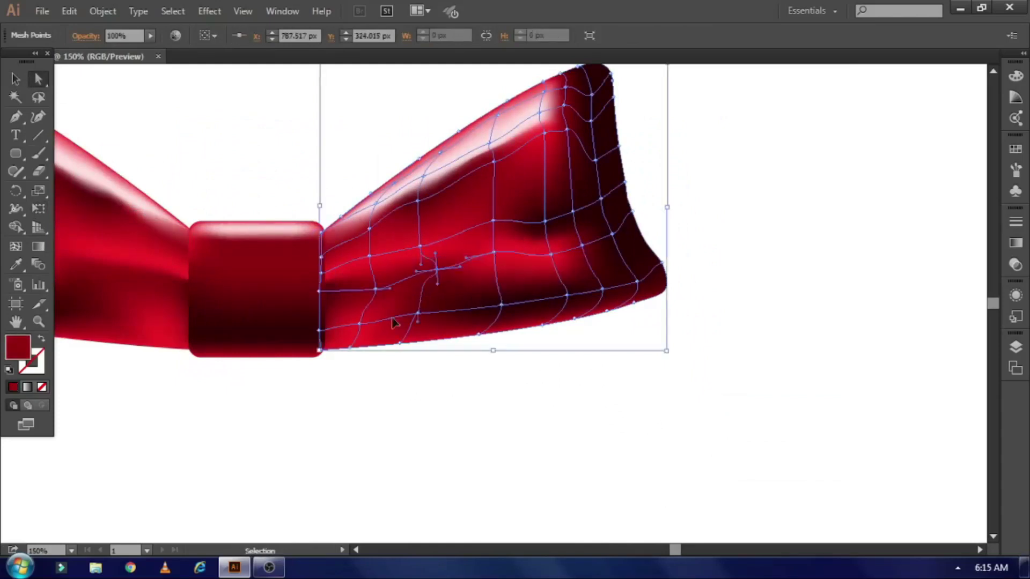
click(361, 327)
drag(363, 327, 369, 336)
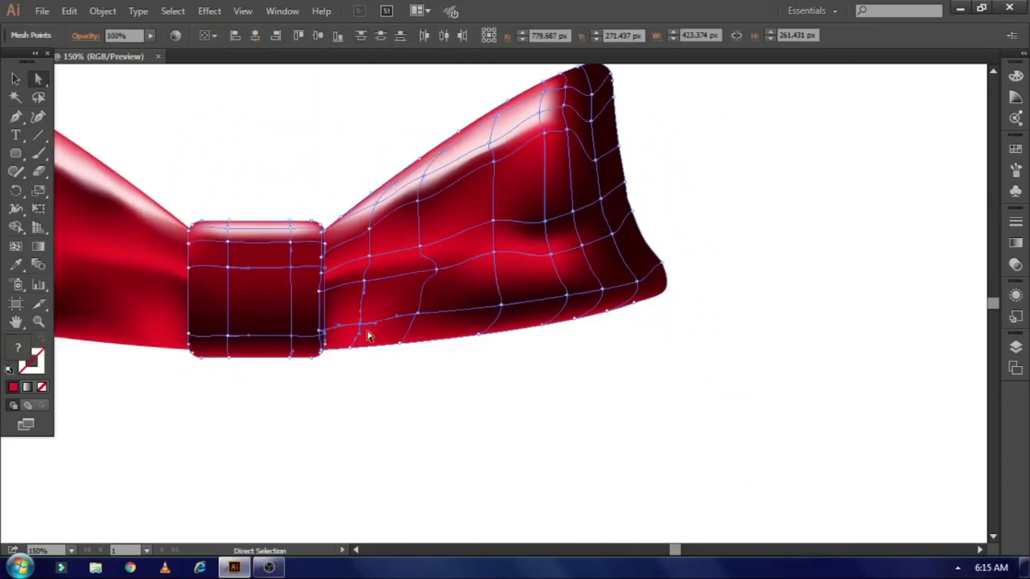
key(a)
key(ctrl+shift+a)
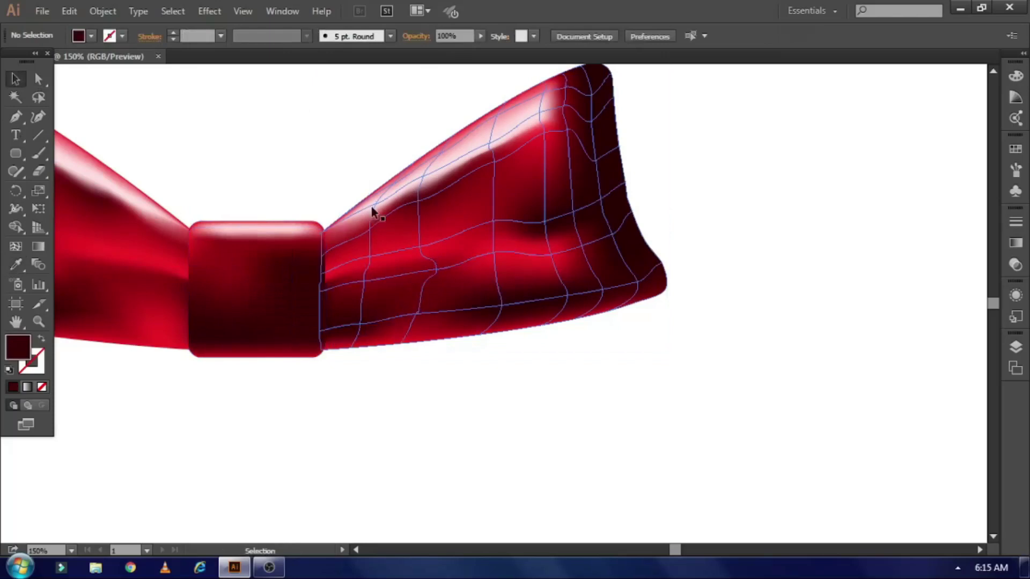
drag(375, 209, 324, 236)
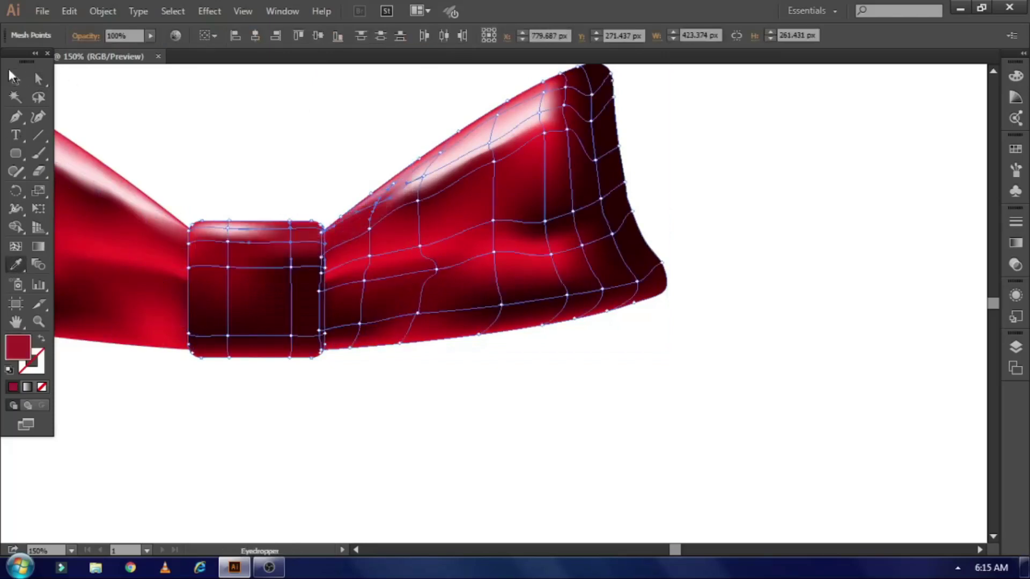
key(v)
click(423, 179)
Select a row of mesh points across the right wing's middle and sample red onto them
ctrl+click(423, 177)
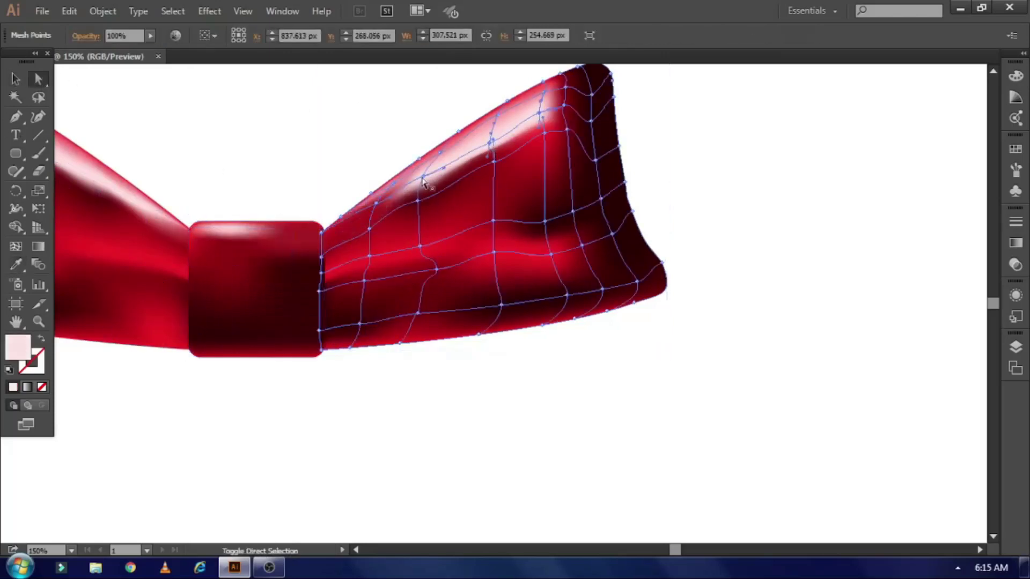
key(v)
scroll(536, 241, up, 3)
key(a)
drag(601, 255, 485, 281)
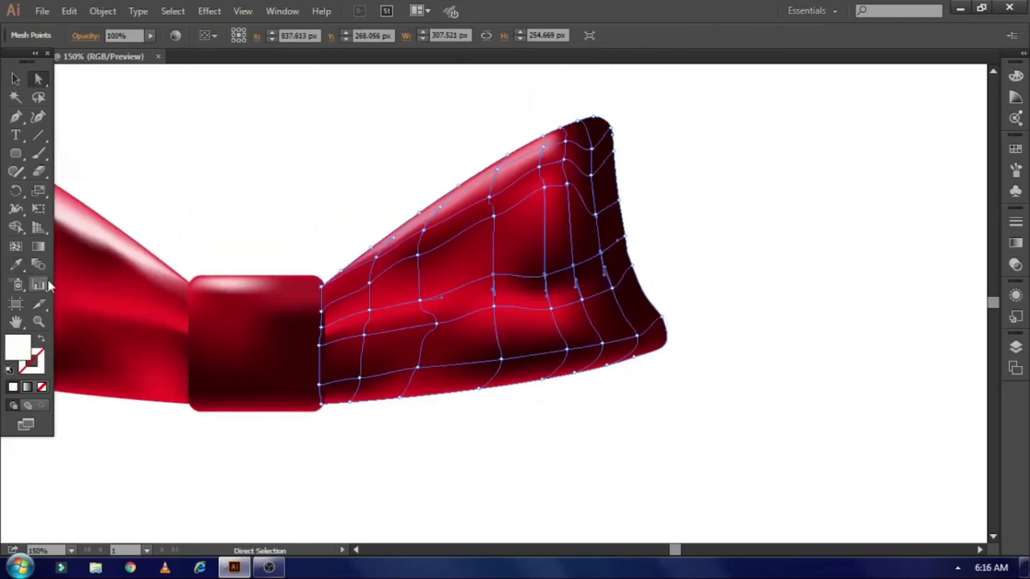
click(479, 323)
key(v)
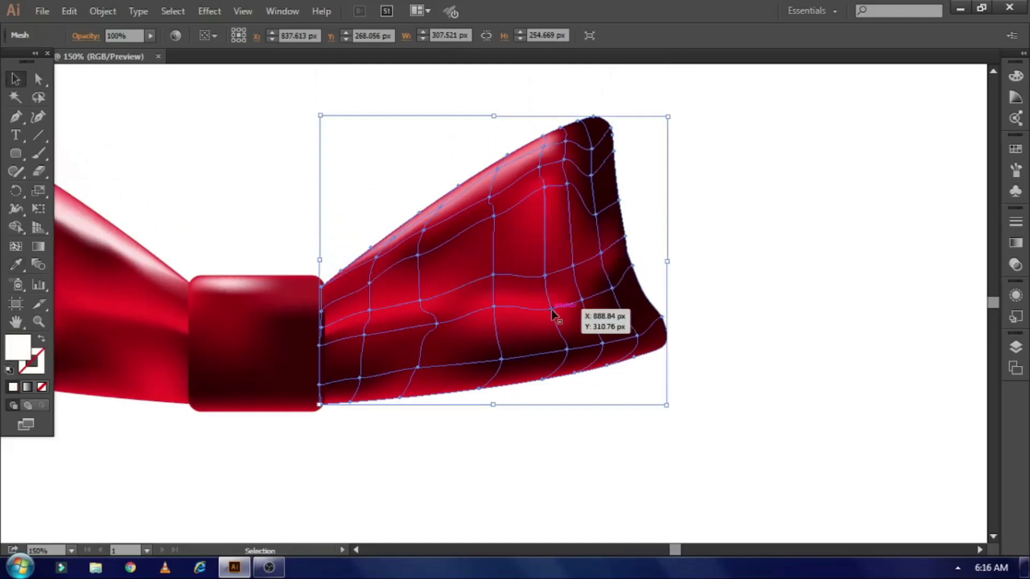
key(a)
click(573, 266)
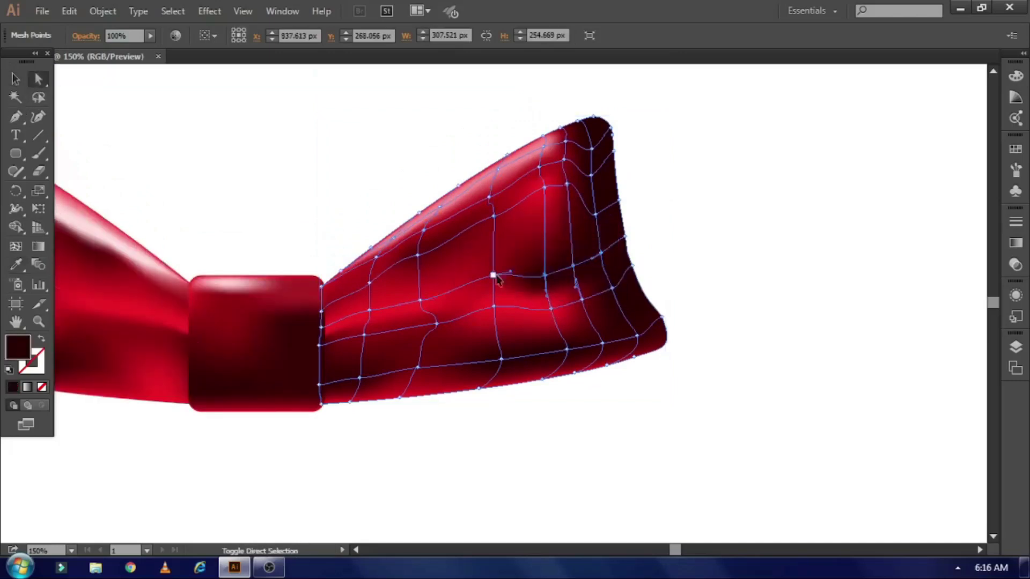
Lighten a wing area with sampled red and drag mesh points to reshape the highlight
key(i)
click(418, 263)
key(v)
key(ctrl+shift+a)
key(a)
mouse_move(576, 266)
mouse_down()
mouse_move(577, 252)
mouse_move(603, 282)
mouse_up()
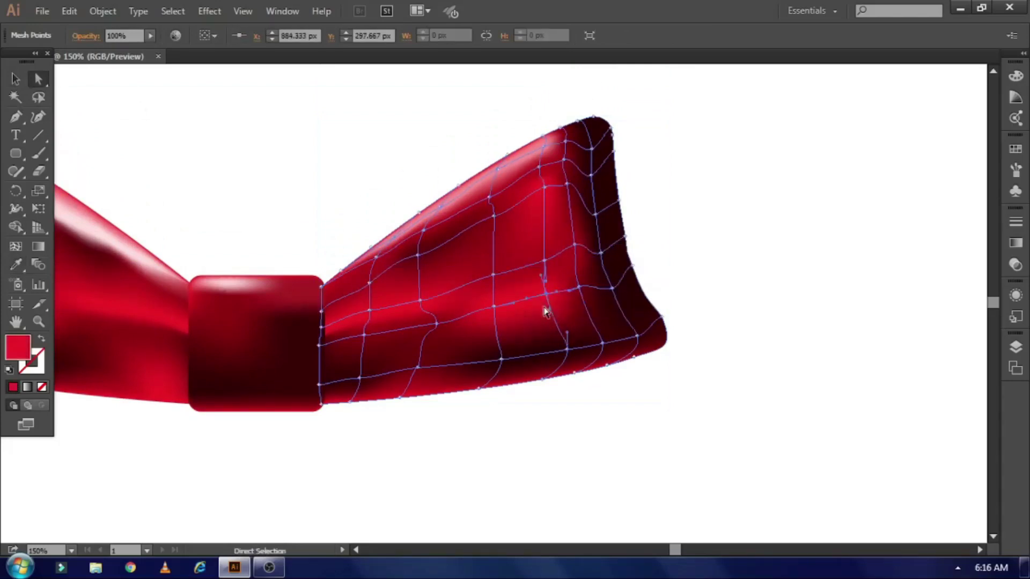
drag(636, 346, 602, 346)
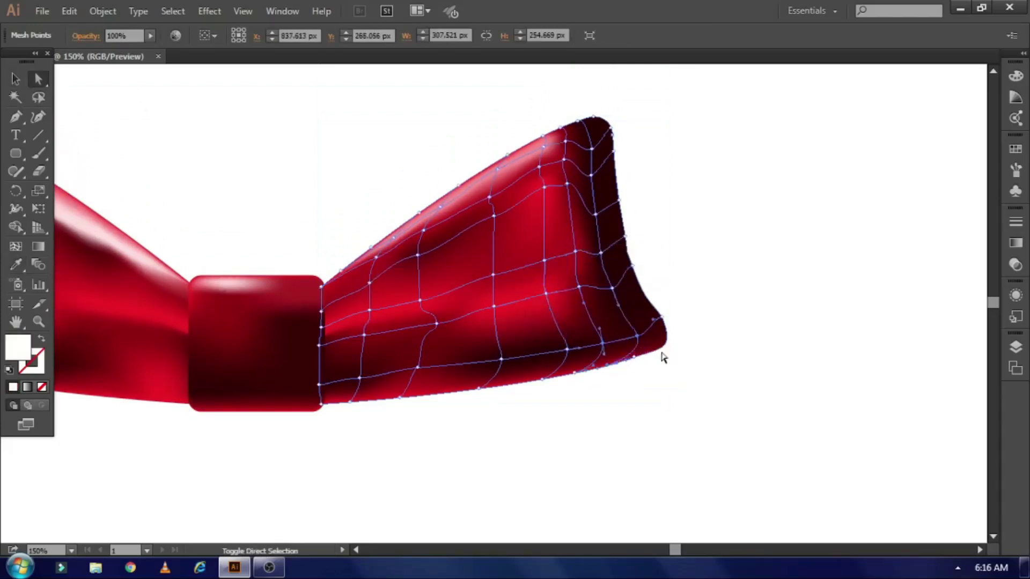
Darken the right wing's edge with sampled colour and zoom out to fit the artboard
key(a)
click(630, 266)
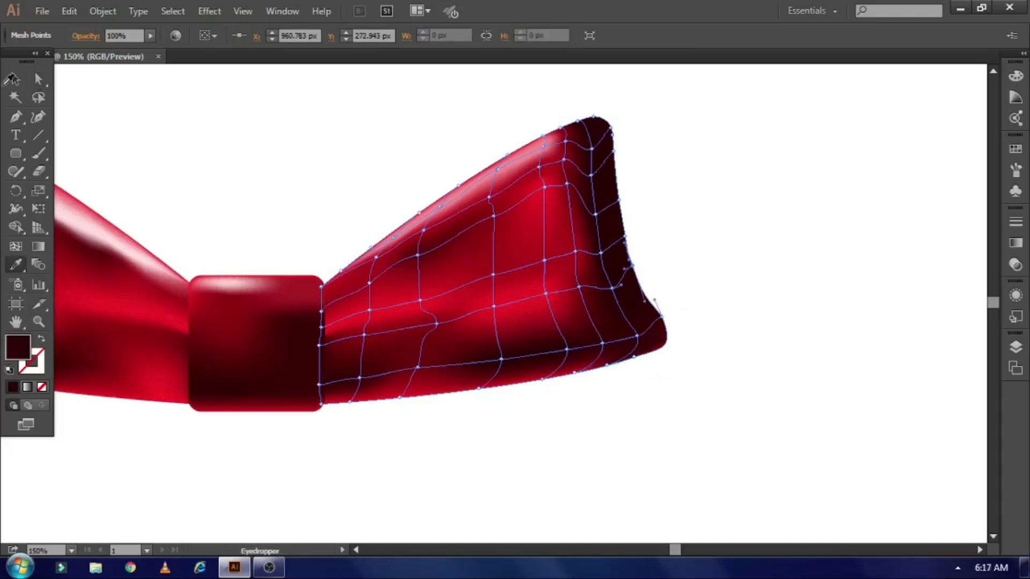
click(182, 111)
key(v)
key(ctrl+0)
Draw a curved ribbon-tail outline with the Pen tool hanging below the knot
drag(182, 145, 573, 202)
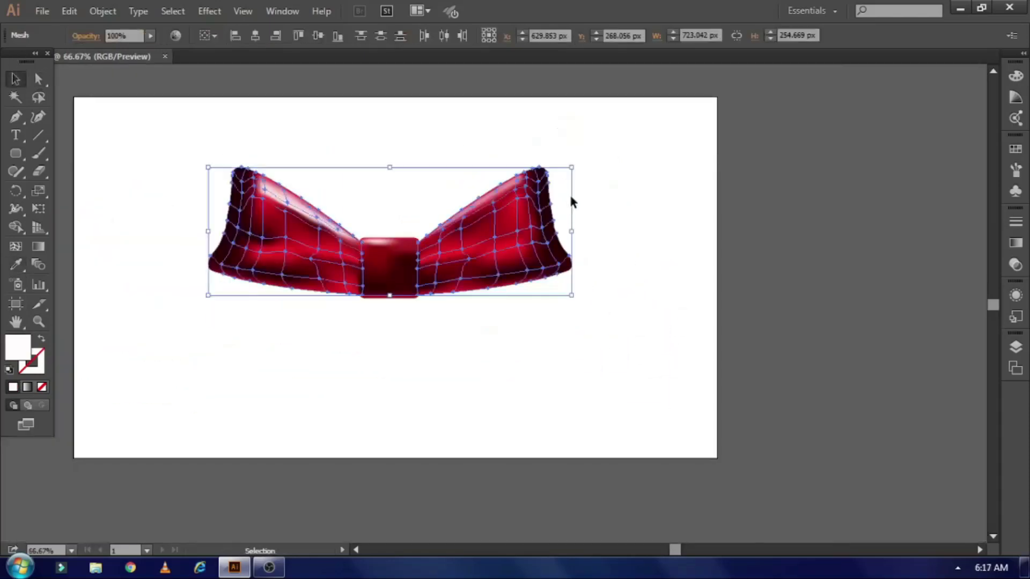
click(448, 355)
scroll(413, 299, down, 1)
key(p)
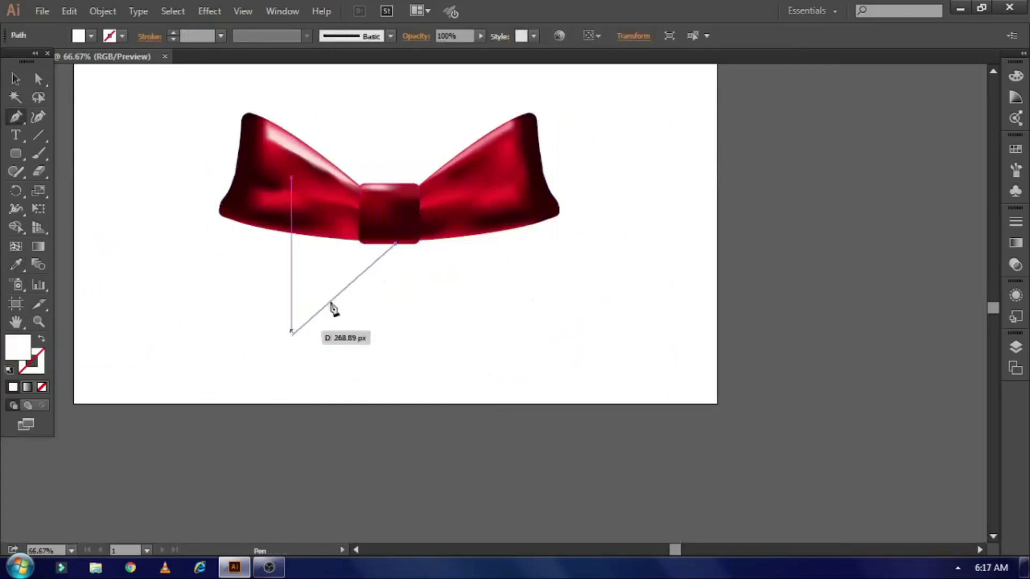
click(224, 398)
drag(257, 333, 258, 309)
drag(198, 356, 224, 363)
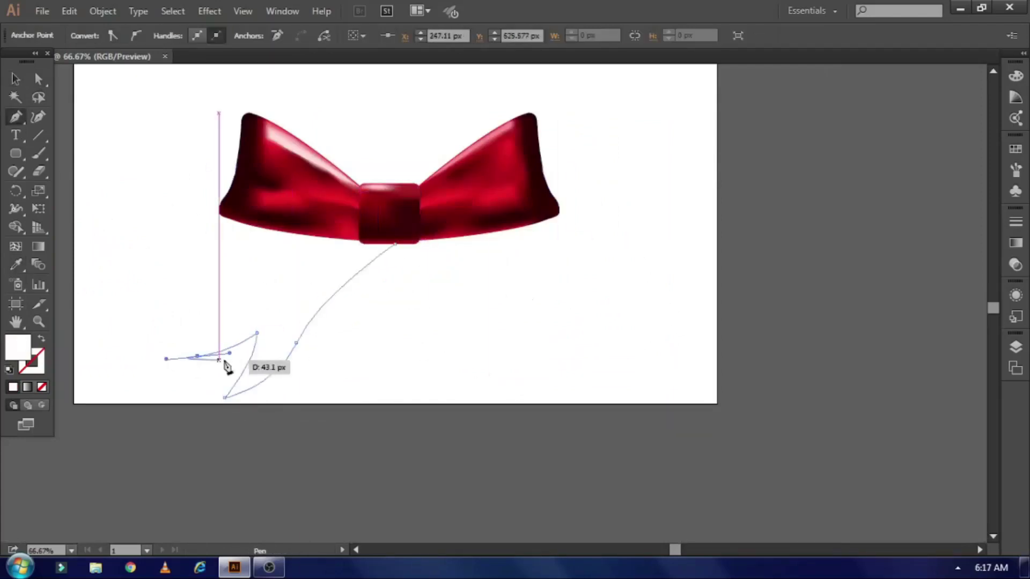
drag(241, 308, 250, 281)
drag(358, 233, 406, 226)
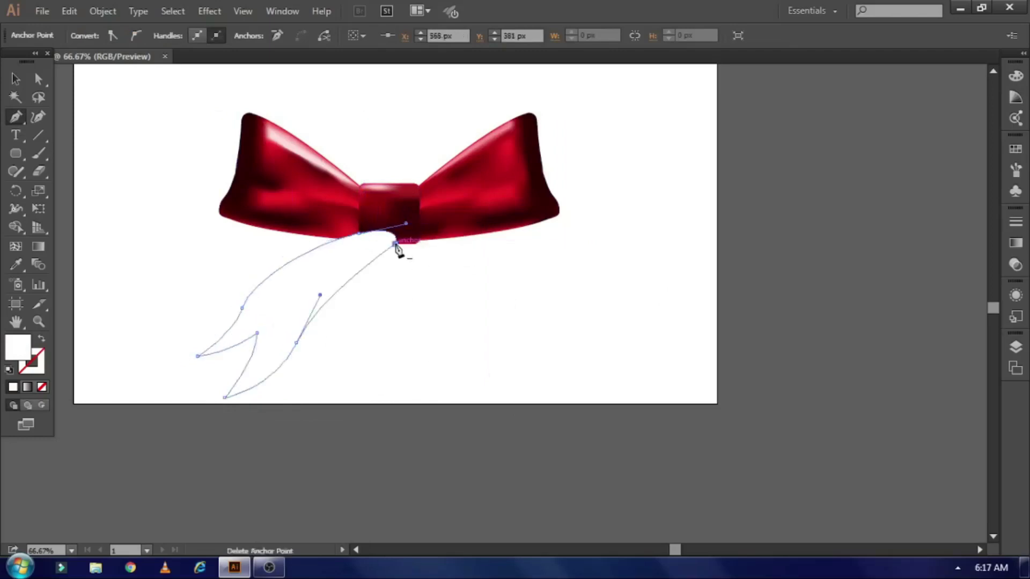
click(396, 245)
Refine the tail's anchors and curve handles, extending the edge to its lower tip
key(a)
key(ctrl+plus)
drag(328, 299, 367, 275)
drag(363, 365, 368, 380)
drag(368, 275, 374, 284)
click(483, 166)
drag(497, 169, 499, 168)
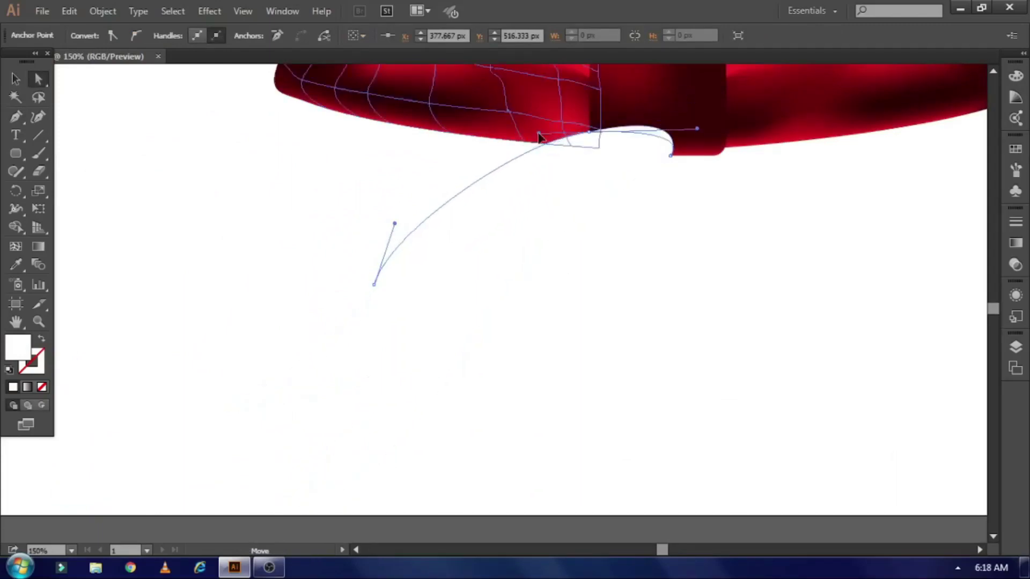
drag(308, 367, 309, 366)
drag(395, 224, 423, 217)
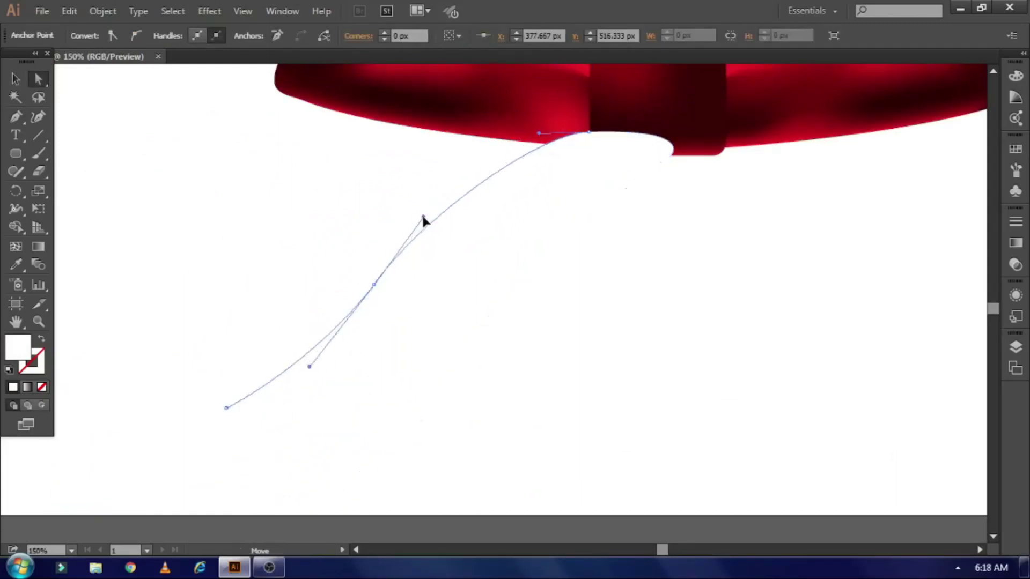
Fill the ribbon tail with the bow's red and add a gradient mesh point
key(i)
click(503, 110)
click(15, 79)
click(16, 246)
click(408, 271)
drag(408, 271, 343, 322)
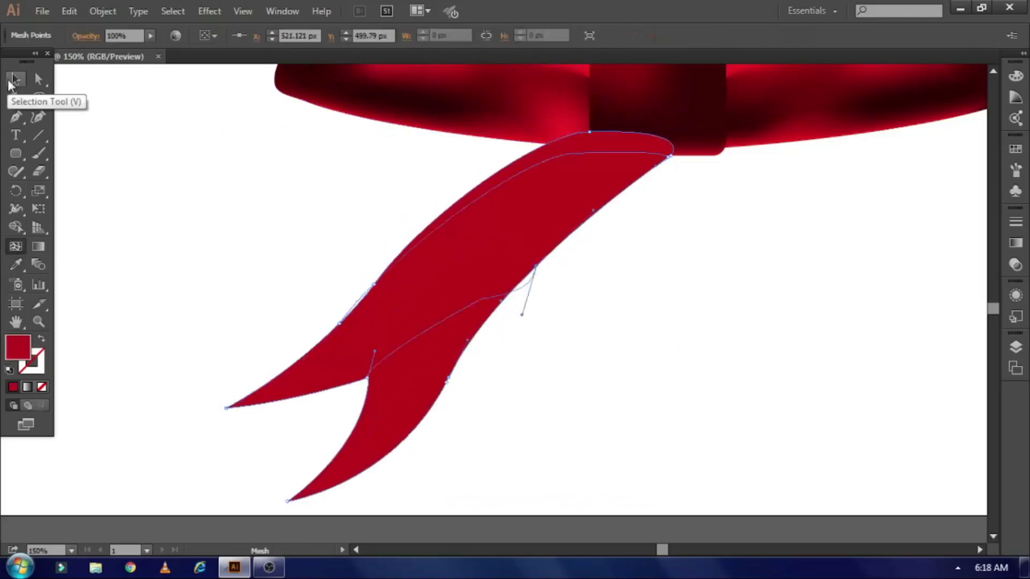
Draw a tall rectangle and move it onto the ribbon tail
click(16, 153)
mouse_move(134, 127)
mouse_down()
mouse_move(214, 386)
mouse_move(207, 458)
mouse_up()
key(u)
click(144, 249)
click(186, 325)
key(v)
drag(198, 394, 325, 356)
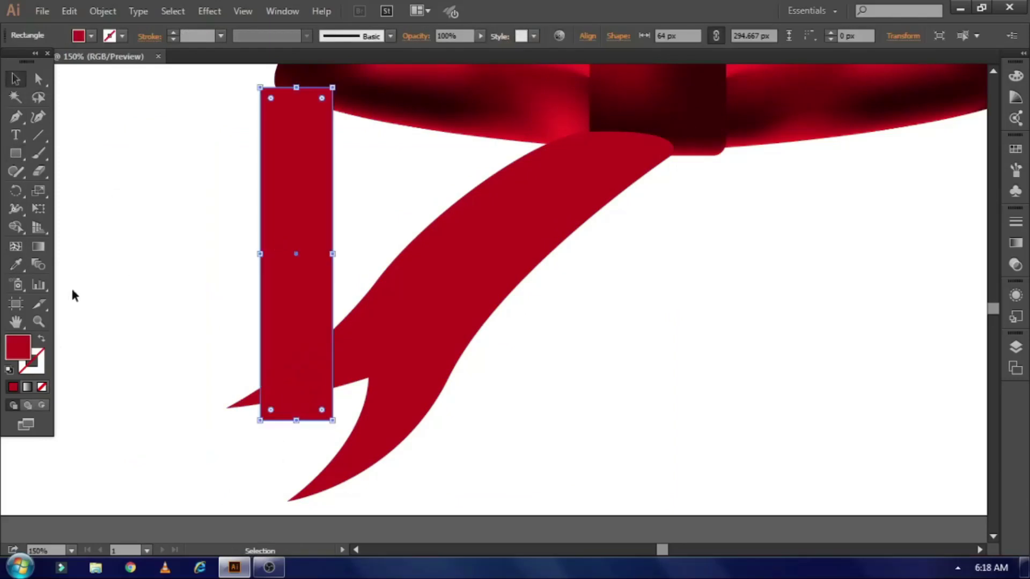
Make the rectangle an orange outline with no fill over the ribbon's right side
key(shift+x)
click(91, 36)
click(148, 61)
drag(313, 221, 652, 263)
Drag the rectangle's corners to the ribbon's top edge and both forked tips
key(a)
drag(600, 129, 588, 113)
key(plus)
key(v)
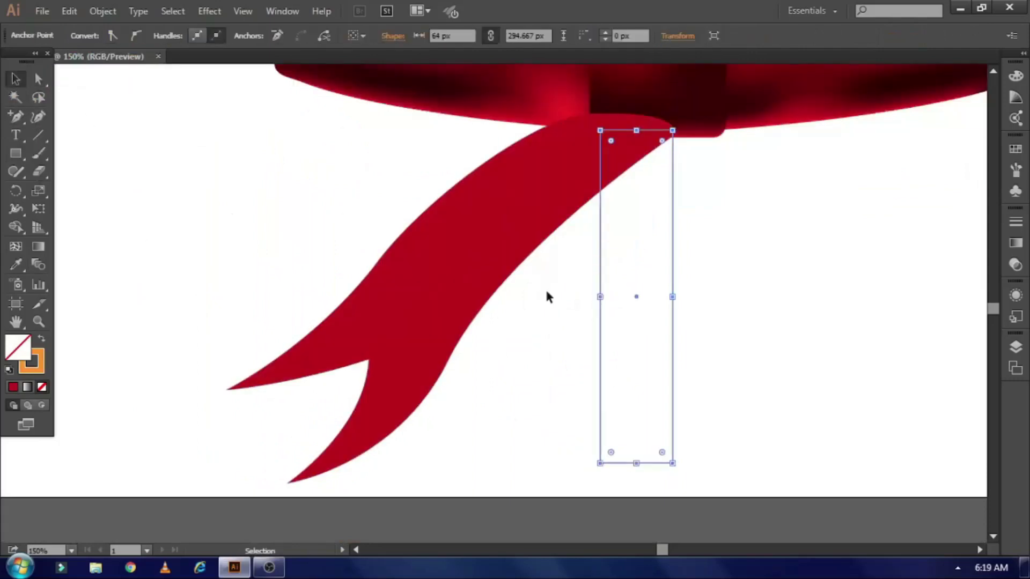
key(a)
drag(608, 463, 226, 390)
drag(672, 462, 287, 483)
Add an anchor on the right edge and curve that edge to follow the ribbon
click(33, 124)
click(533, 247)
click(40, 95)
key(a)
drag(288, 482, 455, 436)
drag(437, 339, 456, 339)
drag(630, 167, 542, 252)
Bend the left edge down along the ribbon and refine its top handle
click(226, 390)
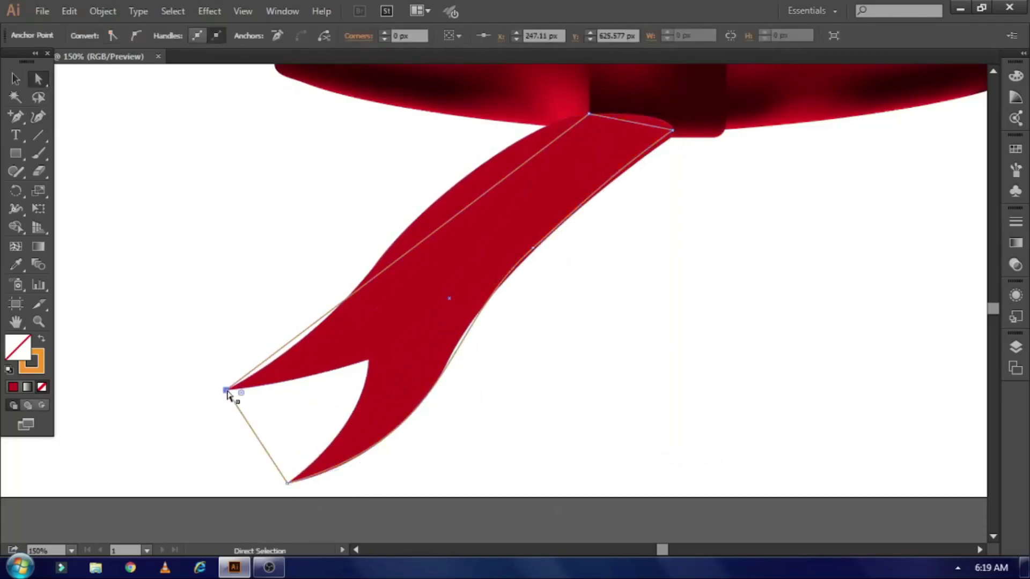
click(40, 120)
key(a)
drag(351, 232, 344, 329)
drag(472, 154, 427, 155)
click(592, 214)
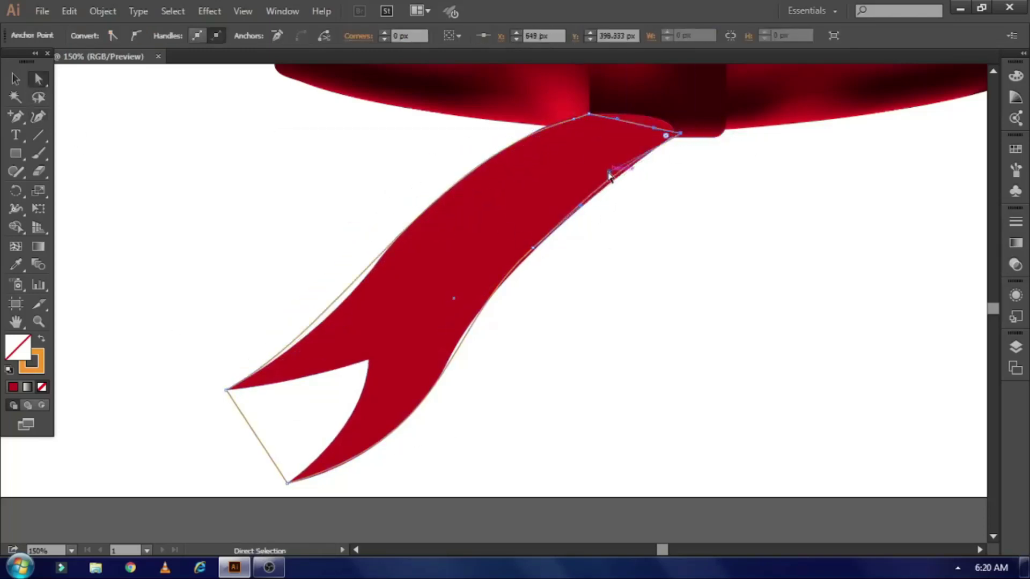
Adjust the fork's tip anchor and recurve the left edge to match the ribbon
click(476, 321)
scroll(219, 321, down, 3)
key(shift+grave)
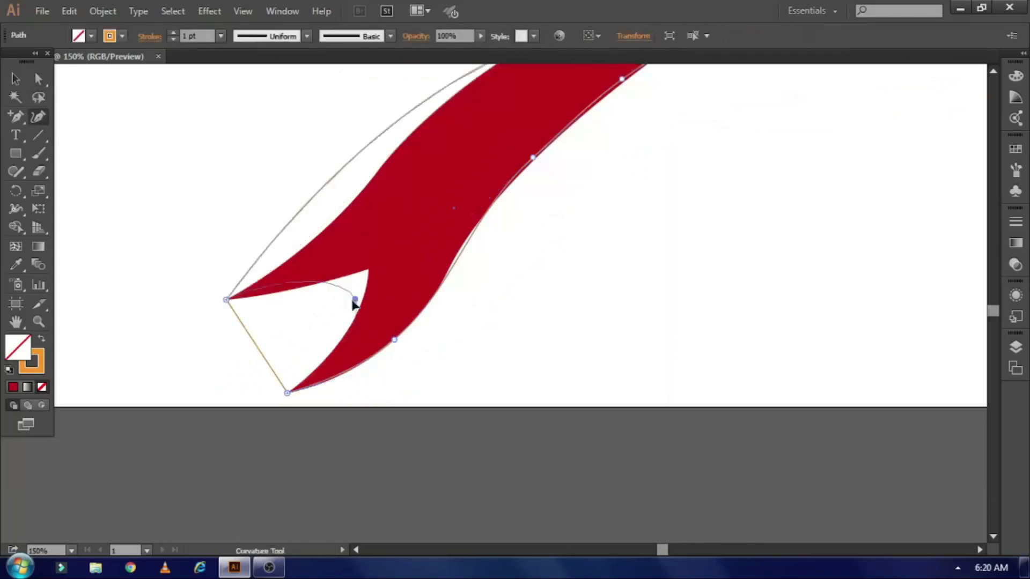
key(a)
click(225, 299)
drag(362, 256, 367, 304)
scroll(399, 328, up, 2)
drag(345, 253, 334, 281)
click(478, 122)
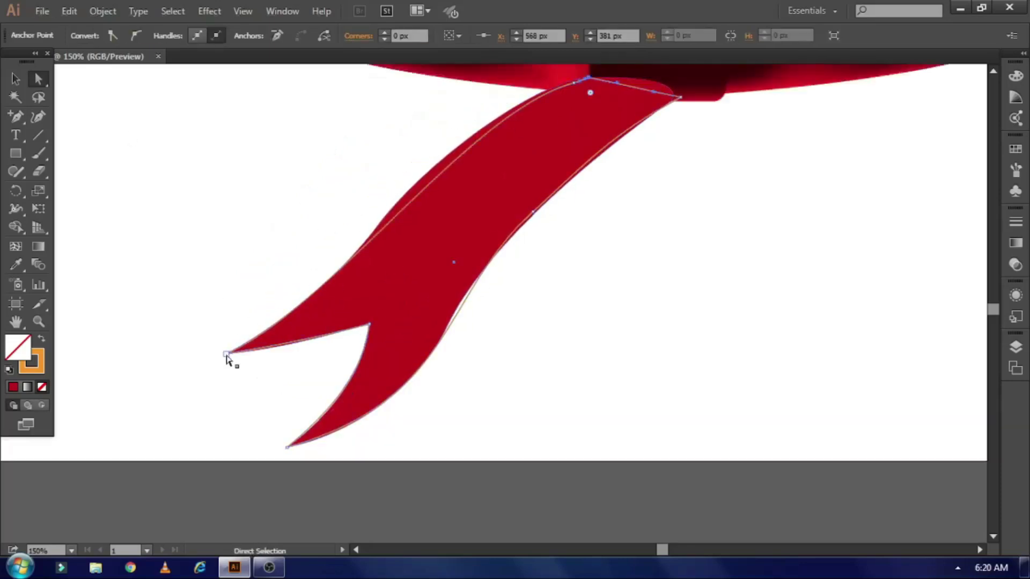
Round the top edge, swap the outline to a fill, and pull the right edge inward
drag(451, 111, 438, 111)
click(42, 341)
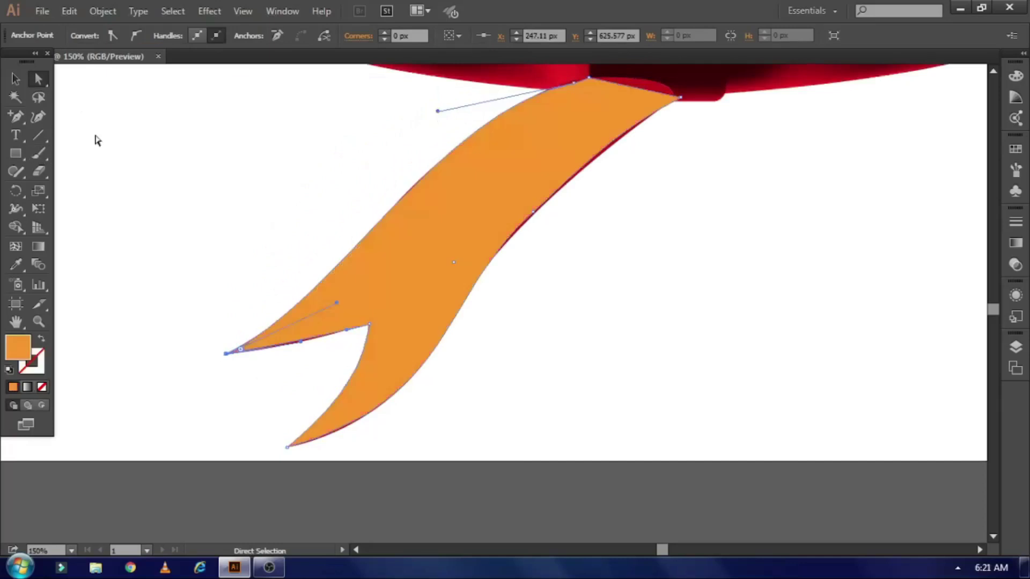
click(532, 216)
drag(459, 299, 485, 262)
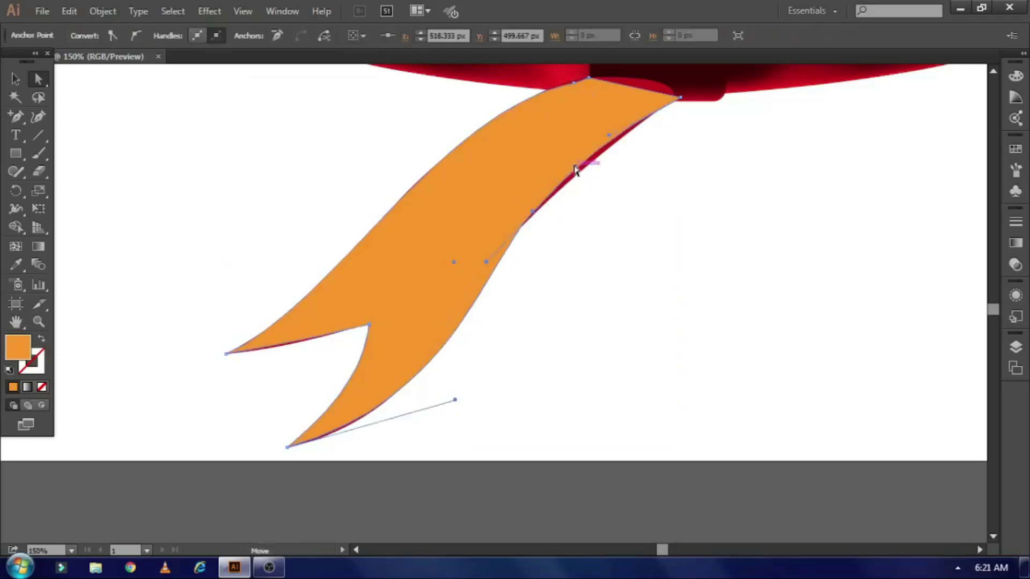
Sample the bow's red onto the traced shape with the Eyedropper
click(577, 179)
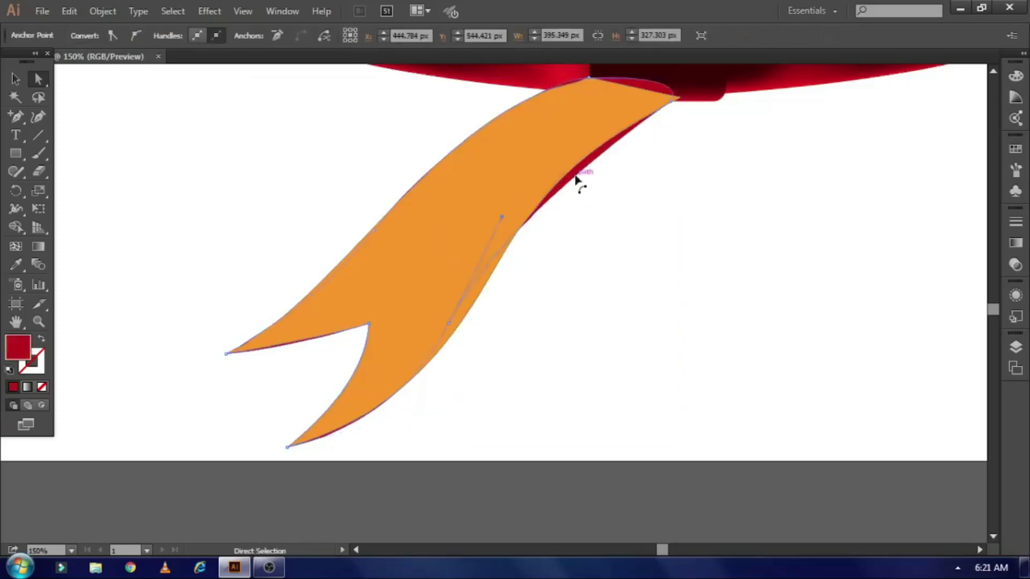
key(v)
click(598, 285)
scroll(448, 259, up, 3)
click(448, 260)
Sample the bow's red and select the ribbon shape, undoing a stray mesh point
key(i)
click(515, 222)
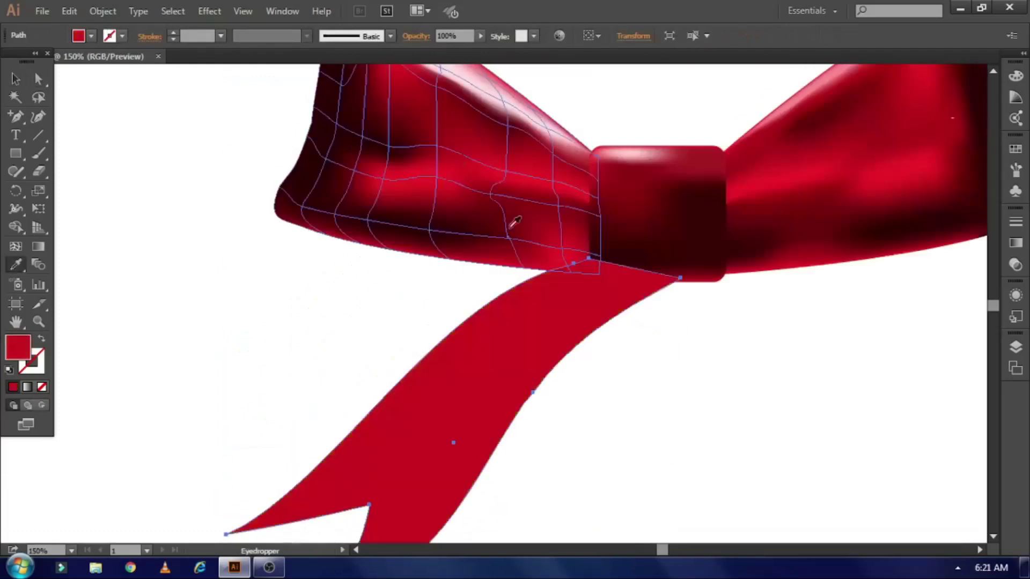
key(v)
scroll(514, 222, down, 3)
key(u)
click(410, 375)
key(ctrl+z)
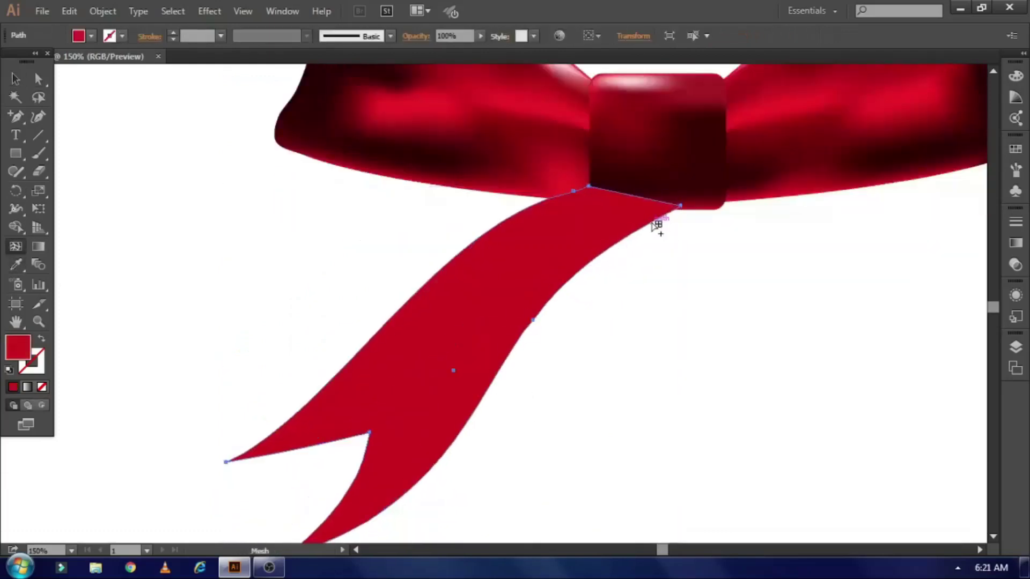
Add mesh points across the ribbon and darken its bottom tip with maroon from the bow
click(652, 222)
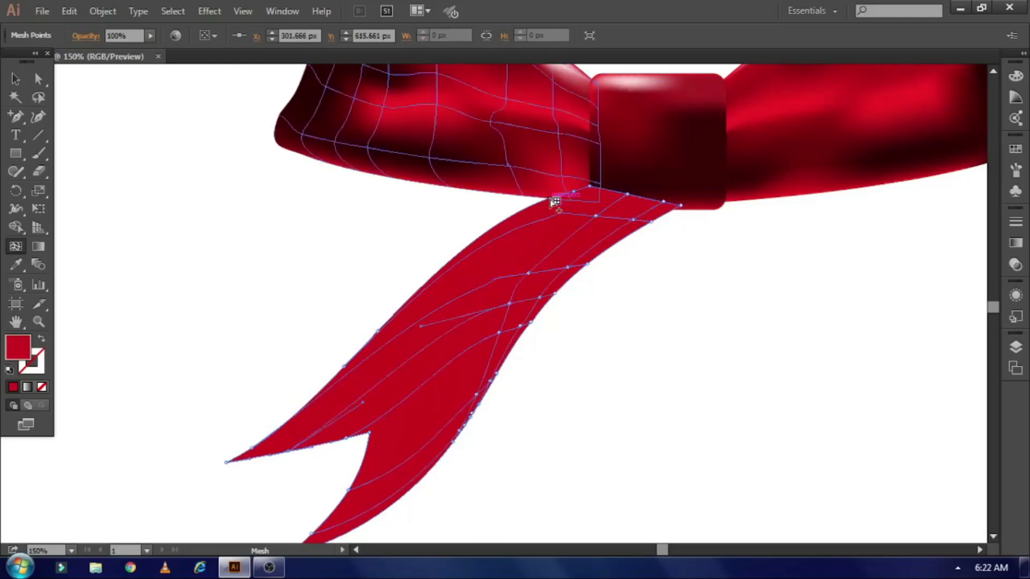
click(455, 358)
scroll(346, 374, down, 2)
click(288, 500)
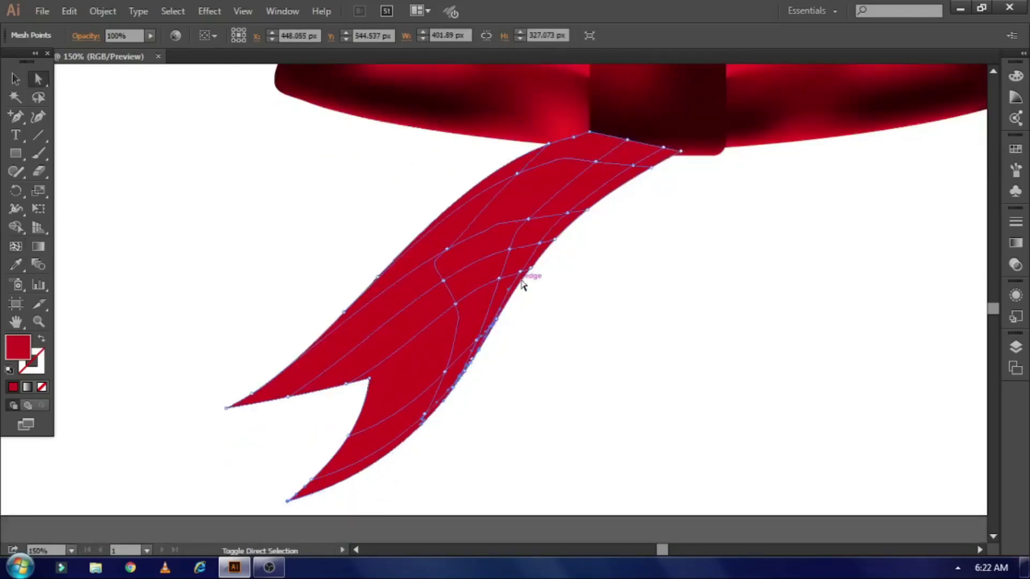
key(i)
click(376, 124)
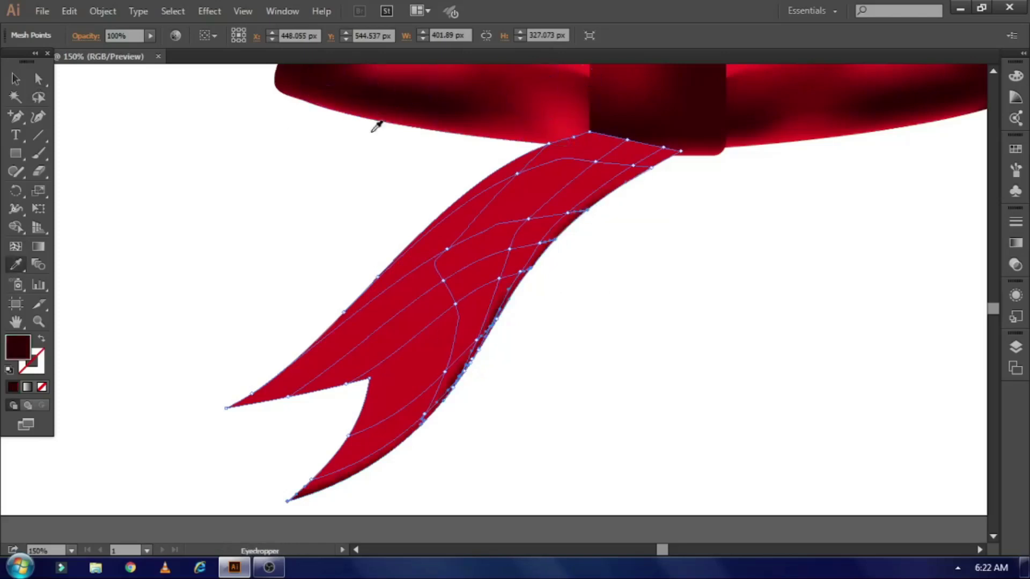
Move ribbon mesh points to reshape its edge and darken shading along the right edge
click(16, 80)
click(81, 76)
click(38, 78)
drag(444, 372, 450, 385)
mouse_move(348, 445)
mouse_down()
mouse_move(343, 459)
mouse_move(364, 438)
mouse_up()
click(224, 409)
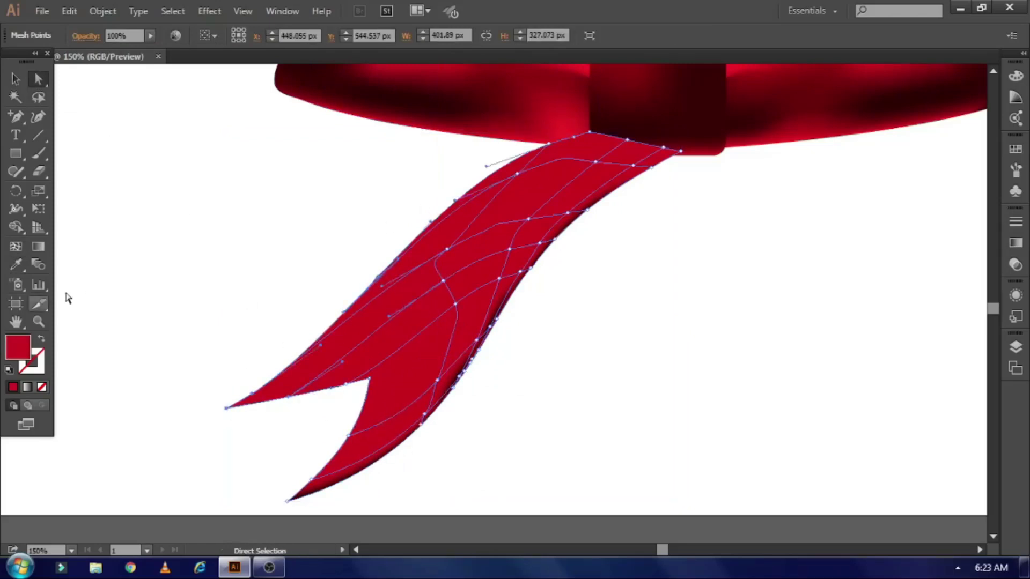
click(15, 79)
scroll(488, 279, up, 2)
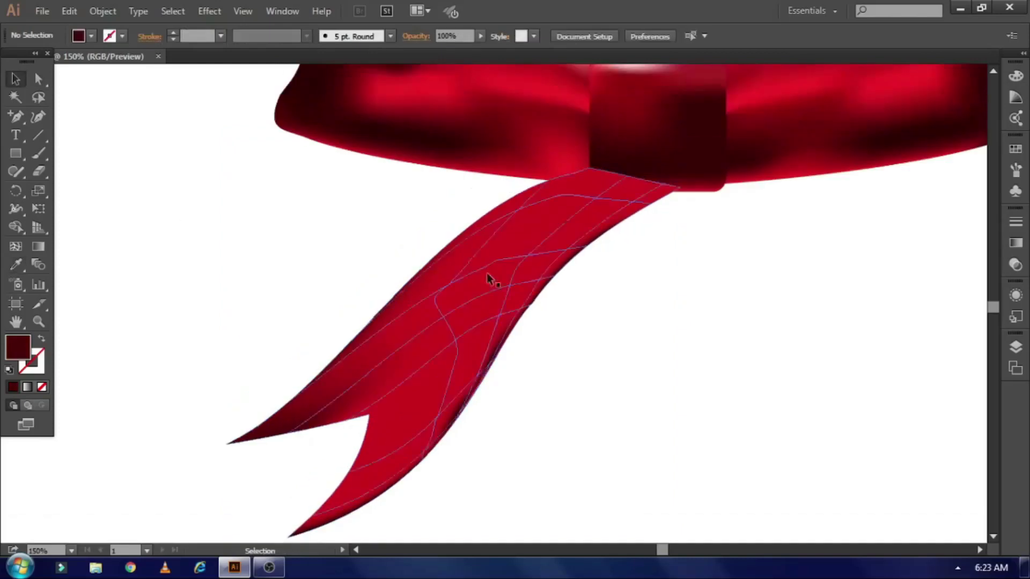
click(472, 406)
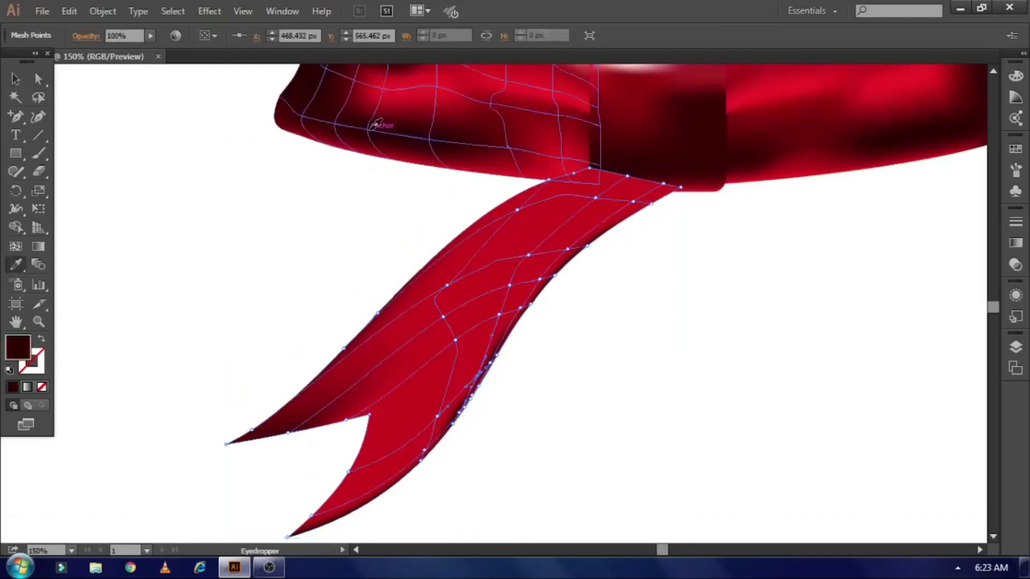
click(298, 279)
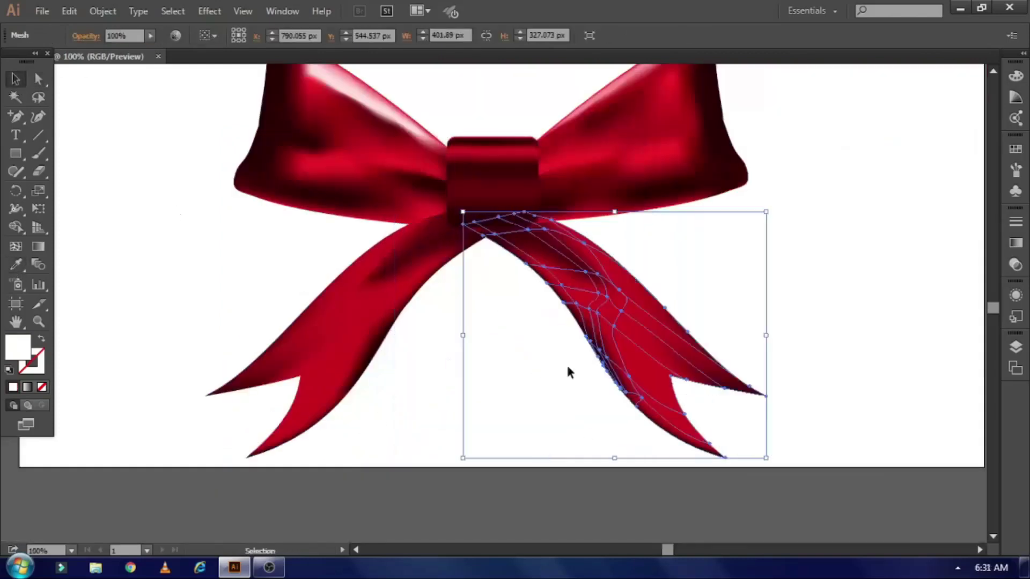
Shrink both ribbon tails and position them beneath the knot
click(386, 338)
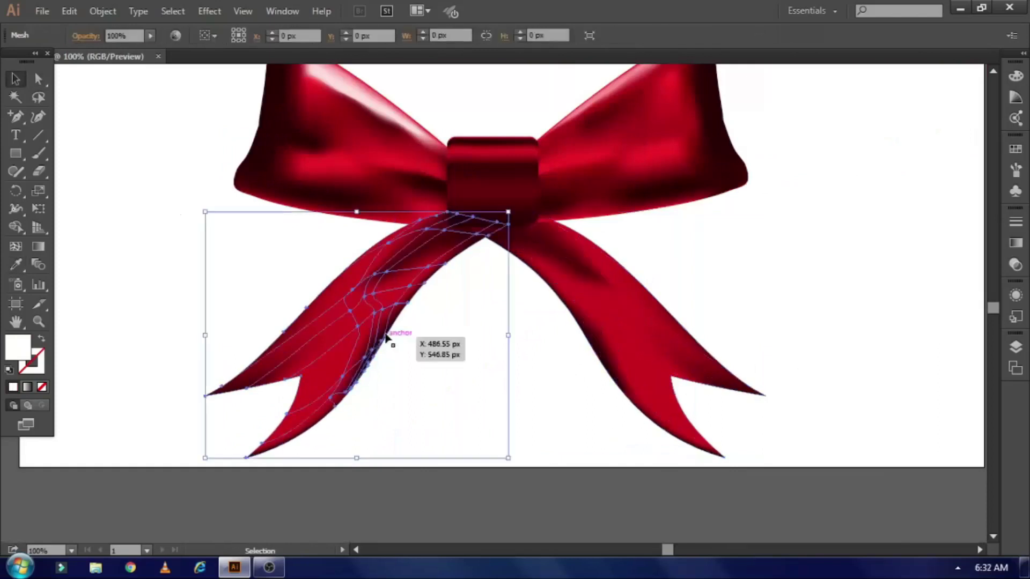
shift+click(621, 326)
right_click(620, 326)
click(764, 419)
drag(770, 459, 747, 450)
drag(638, 372, 657, 354)
click(591, 469)
Give a mesh point on the knot a dark sampled red
key(ctrl+plus)
key(ctrl+plus)
key(a)
click(453, 213)
key(i)
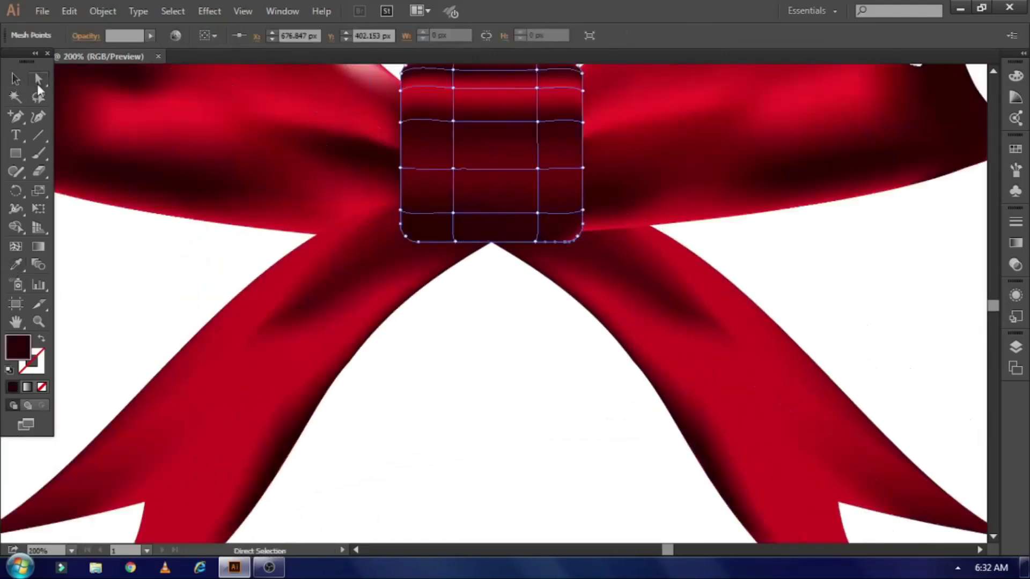
click(578, 239)
key(i)
click(137, 174)
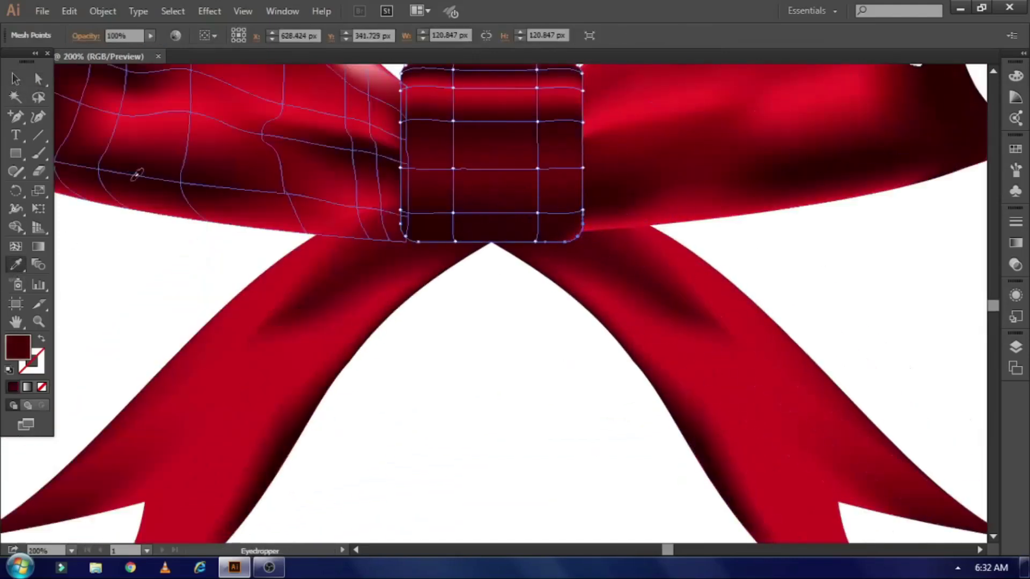
key(v)
click(492, 401)
scroll(603, 343, up, 3)
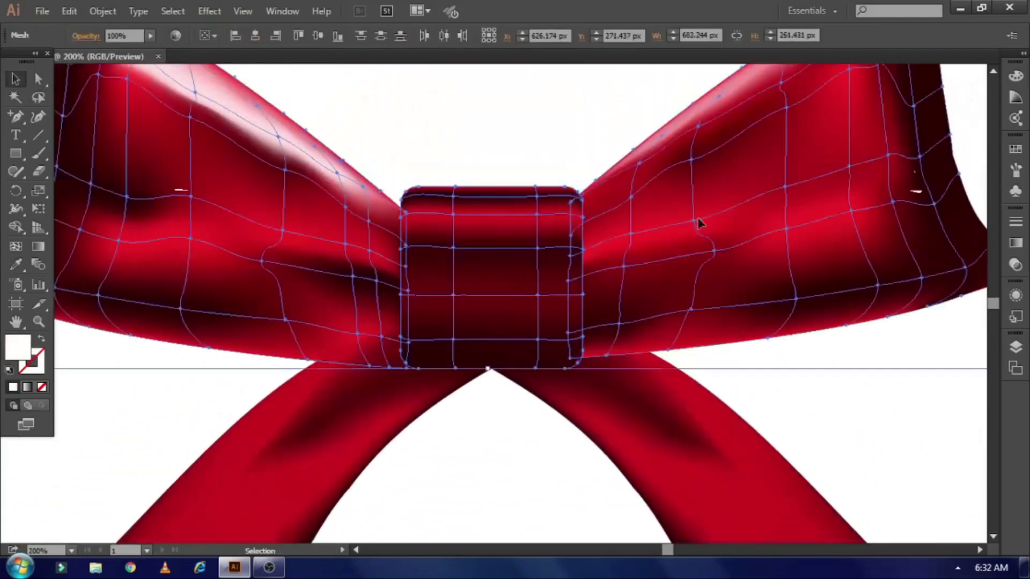
Bottom-align the left and right bow halves, then revert the alignment
right_click(751, 302)
click(786, 429)
click(424, 391)
click(294, 184)
shift+click(672, 193)
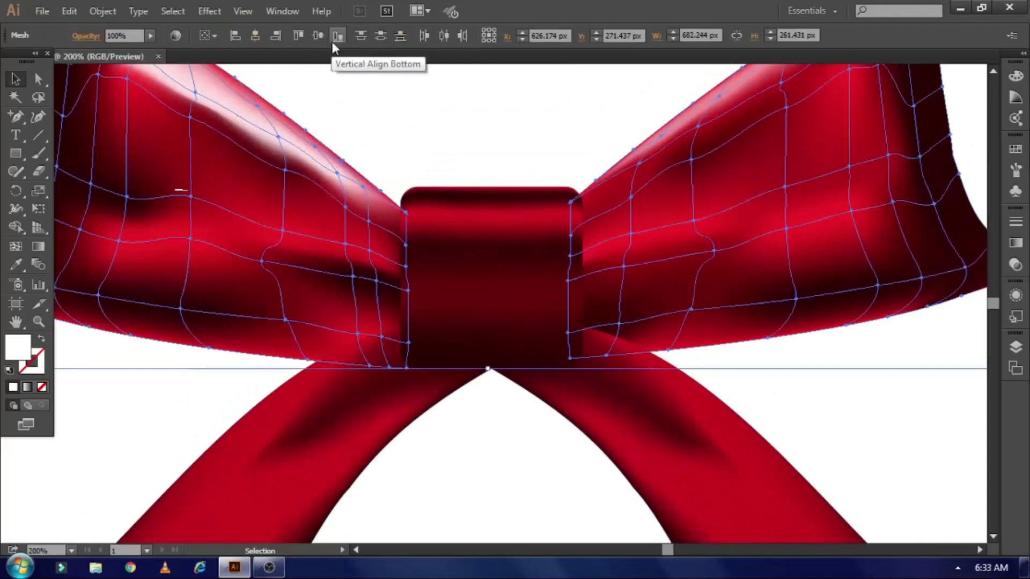
click(336, 36)
right_click(638, 230)
click(680, 240)
Zoom out to fit the whole artboard in view
click(501, 268)
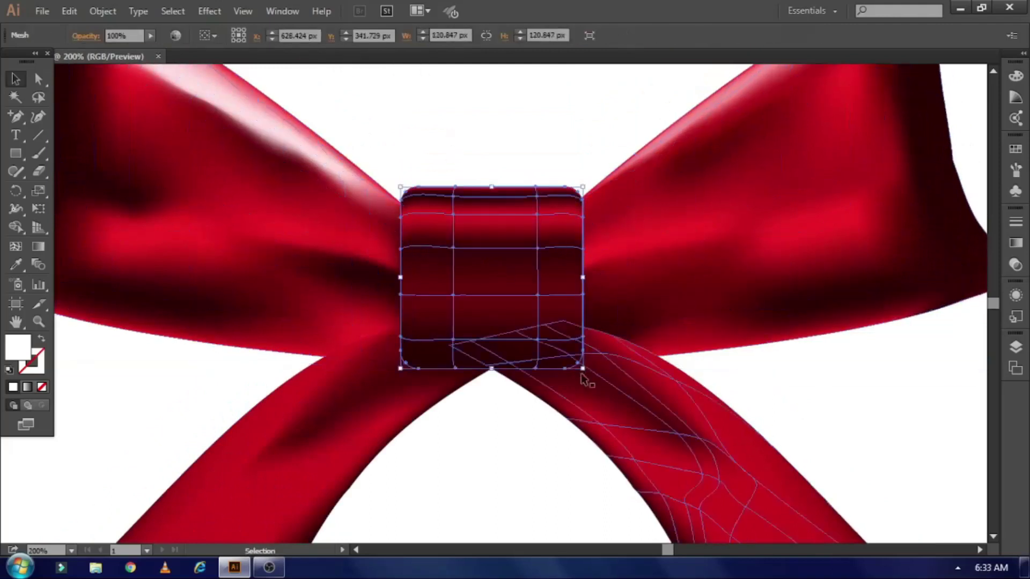
key(ctrl+minus)
click(803, 421)
key(ctrl+minus)
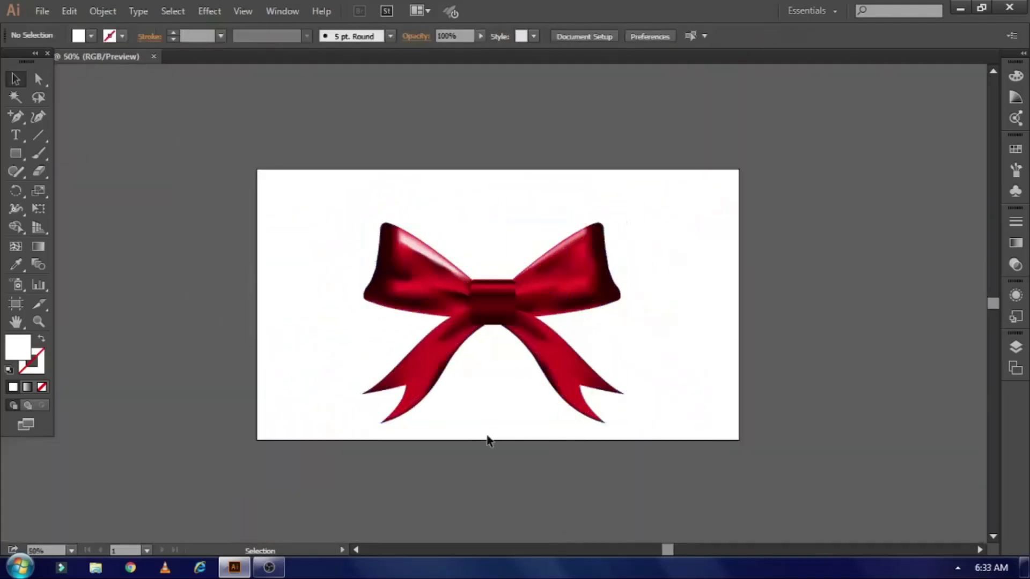
Shrink the whole bow and move it toward the top of the artboard
drag(518, 391, 386, 522)
drag(626, 426, 561, 365)
drag(517, 297, 563, 253)
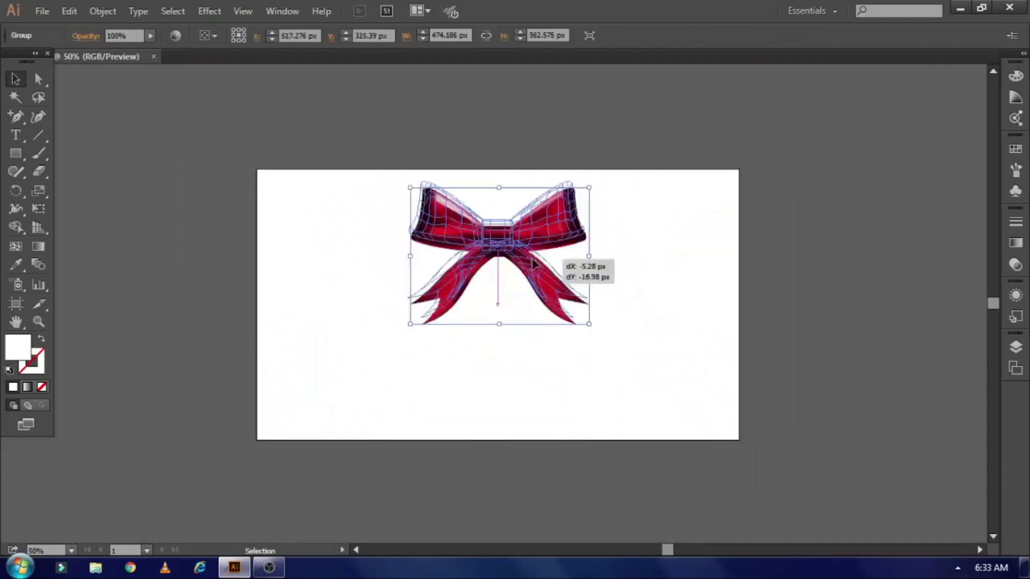
key(ctrl+plus)
Draw a large unfilled circle around the bow with a thick 37 pt stroke
drag(16, 153, 88, 188)
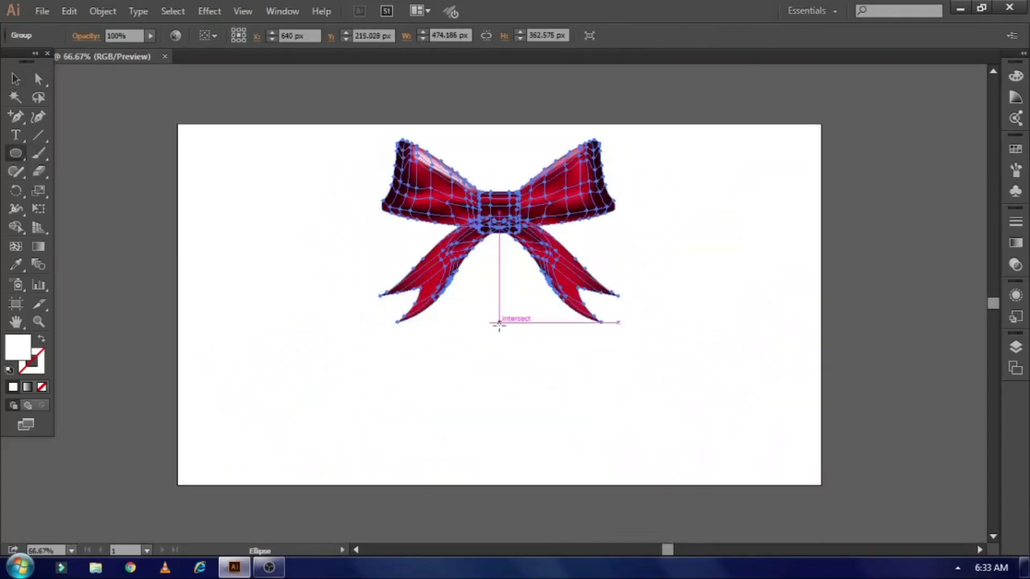
drag(499, 322, 640, 403)
click(41, 339)
click(123, 35)
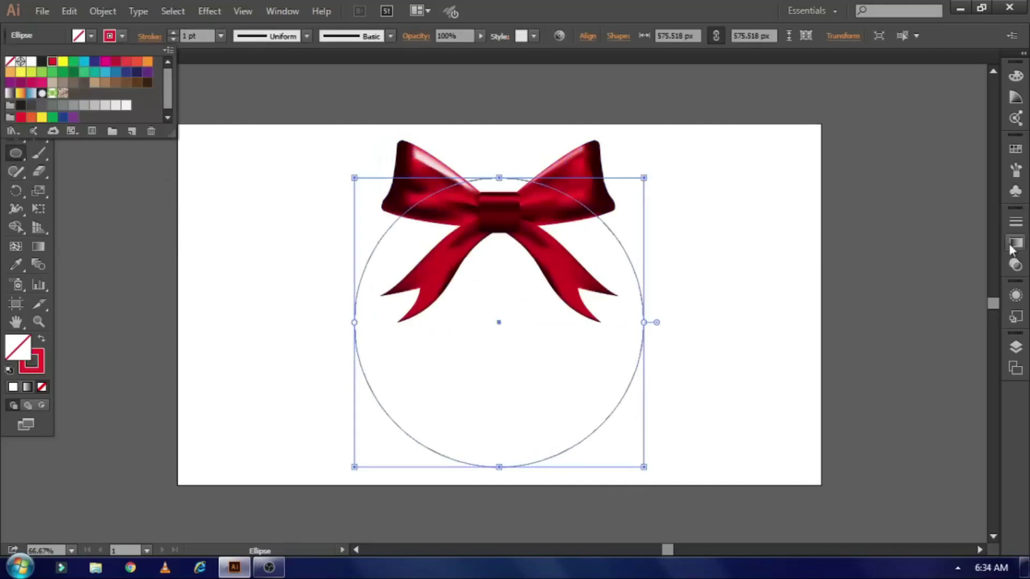
click(174, 32)
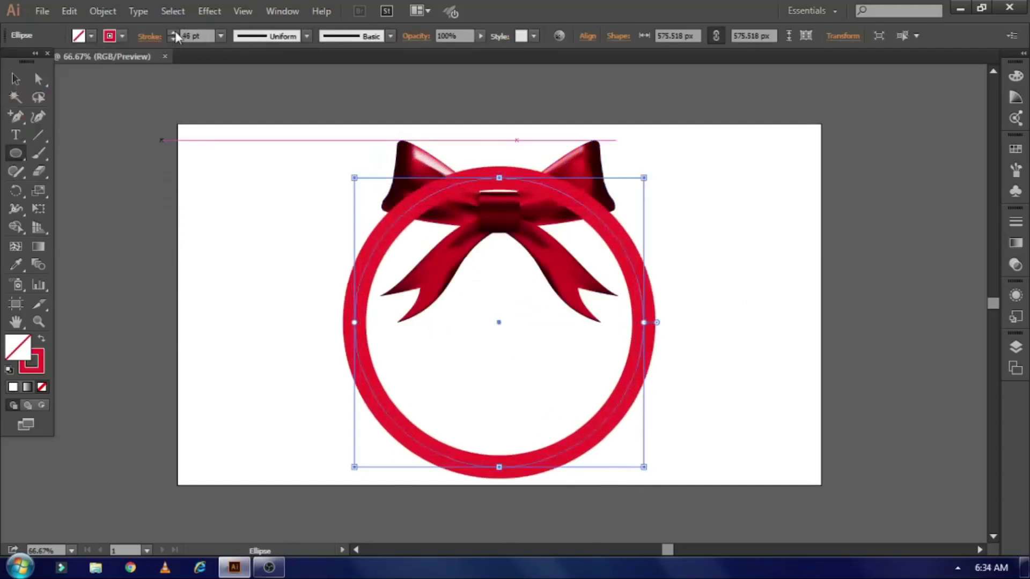
click(172, 38)
key(v)
Apply a red linear gradient to the ring's stroke with a light pink middle stop
click(1015, 243)
click(842, 233)
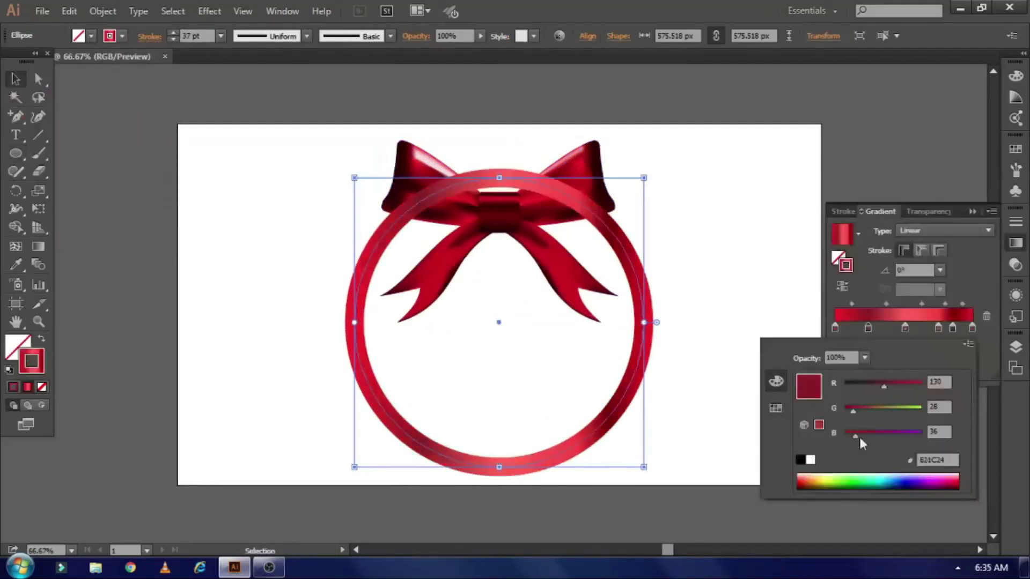
drag(937, 328, 928, 328)
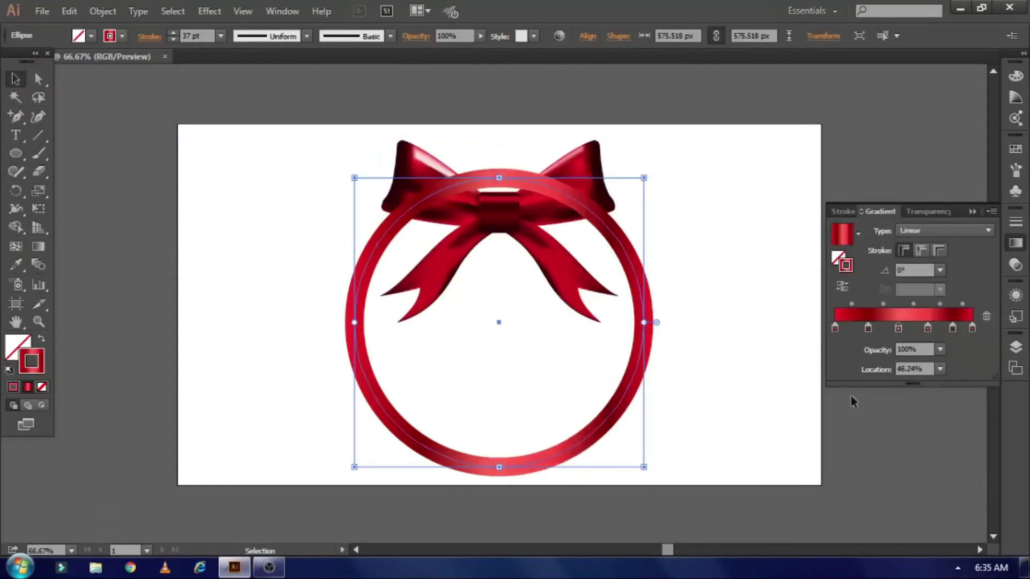
double_click(898, 328)
click(776, 408)
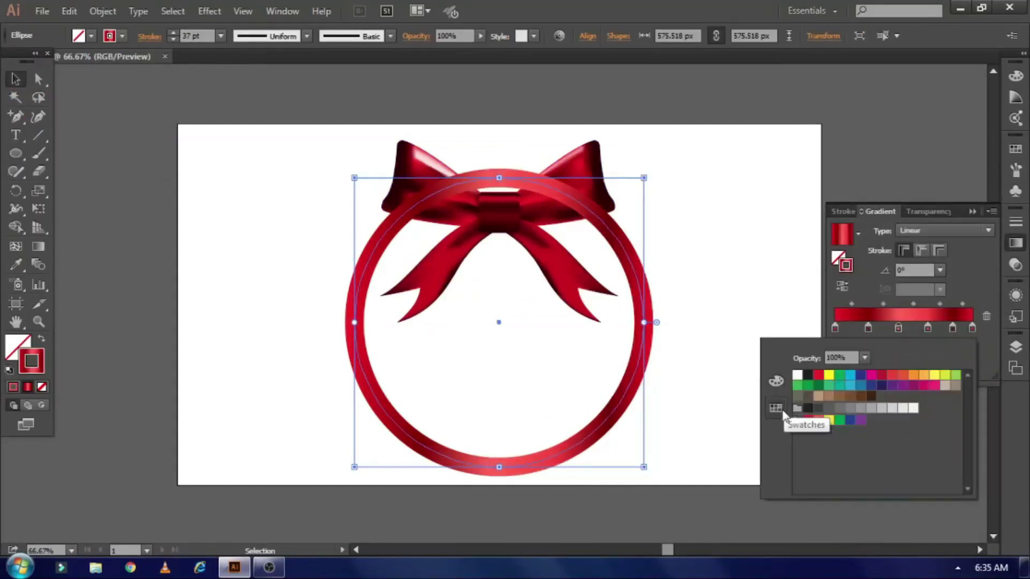
click(775, 381)
click(804, 475)
Rotate the ring so its gradient highlights run diagonally
click(299, 395)
click(636, 269)
key(g)
key(v)
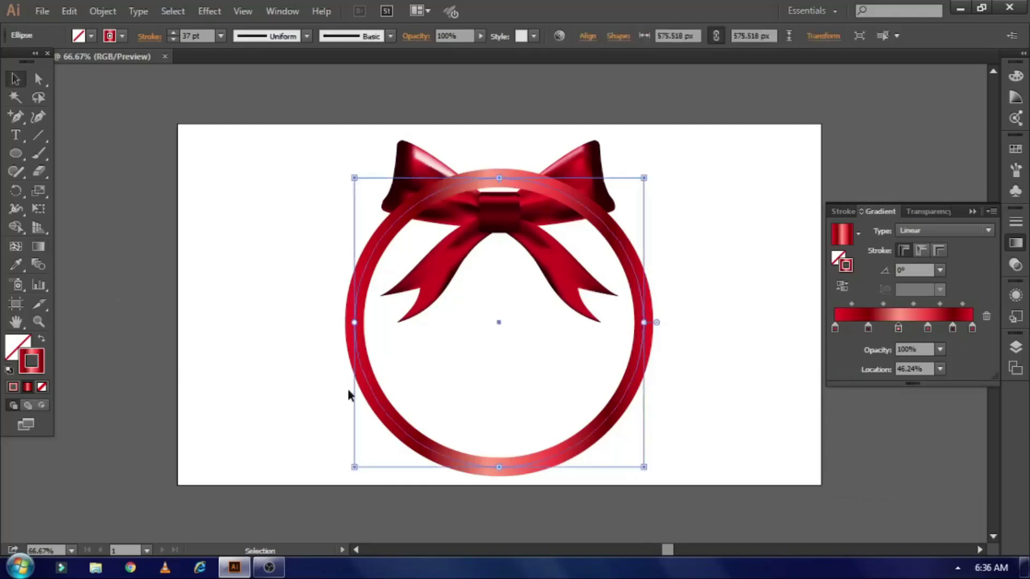
drag(651, 475, 676, 364)
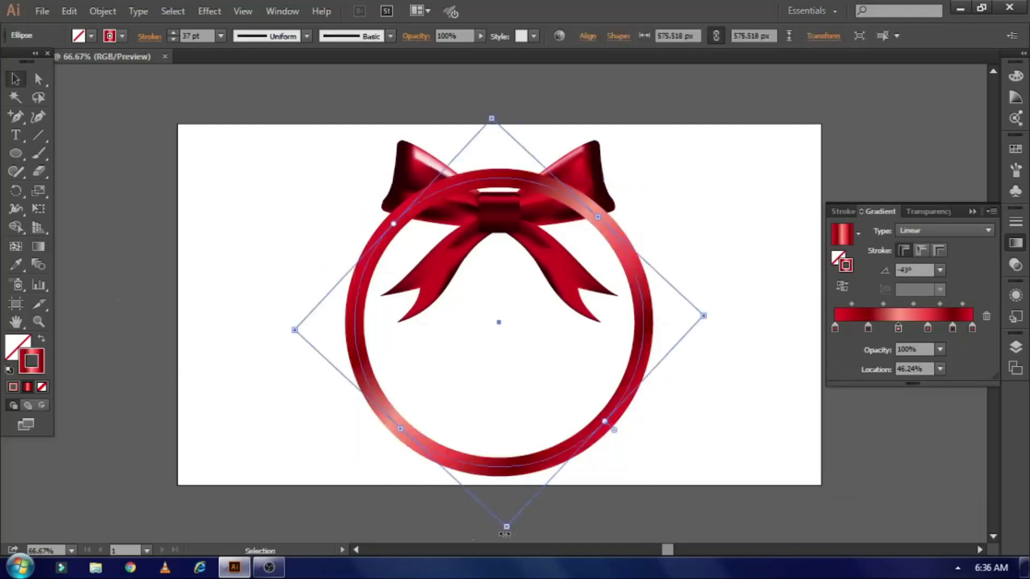
Set another gradient stop to a deeper red and reposition the fourth stop
double_click(897, 328)
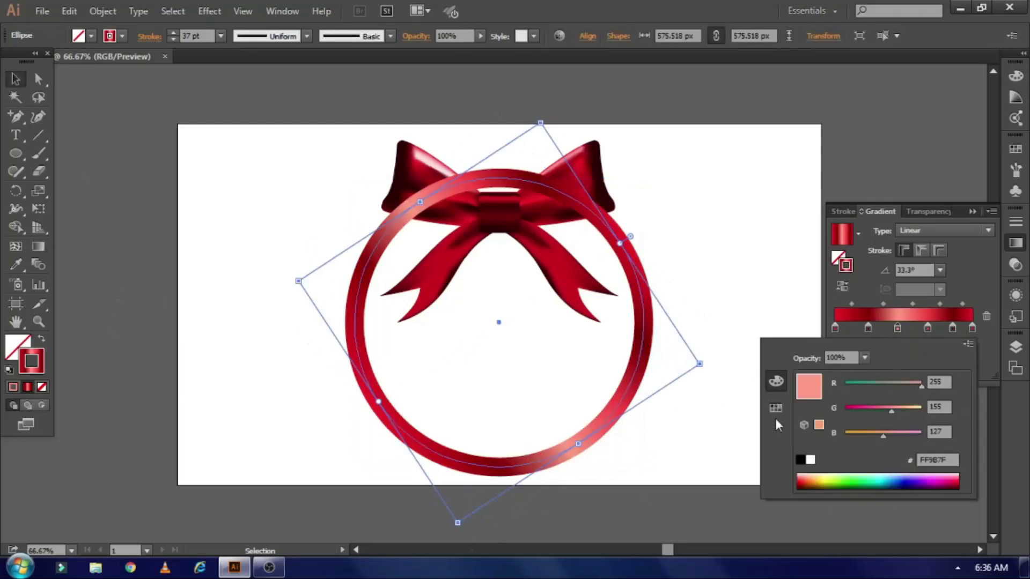
click(133, 195)
scroll(190, 223, down, 1)
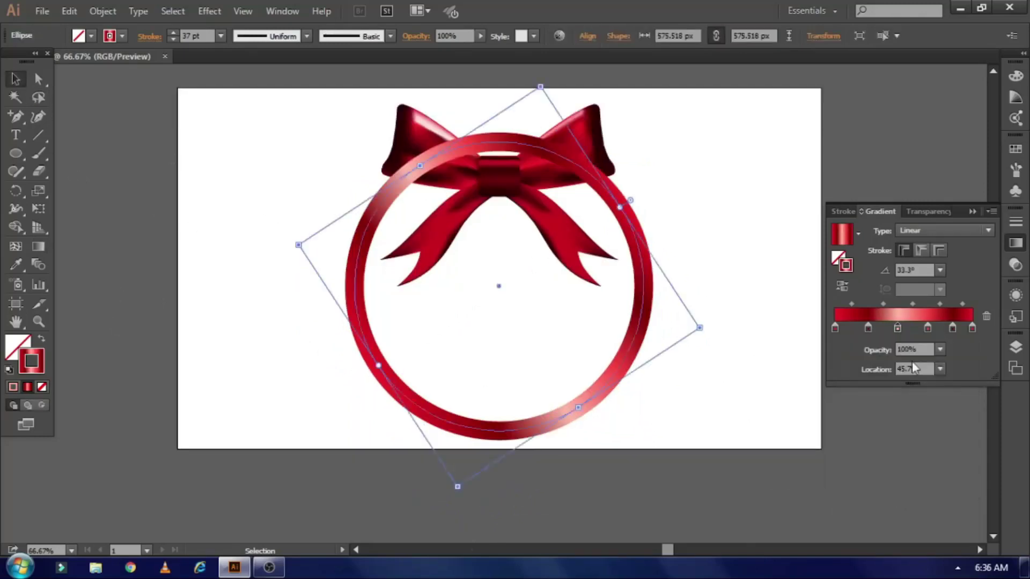
double_click(868, 328)
click(818, 442)
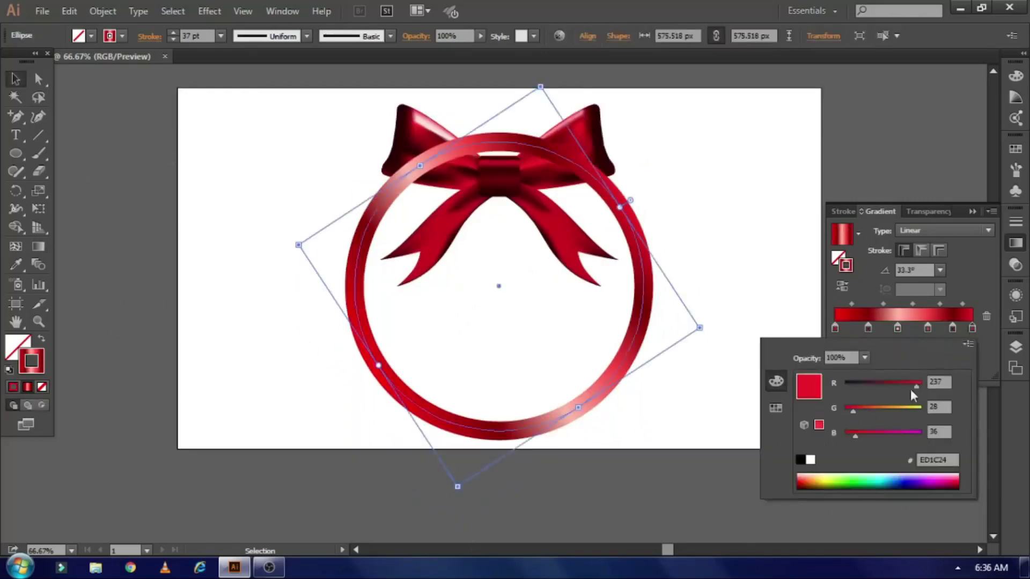
mouse_move(952, 328)
mouse_down()
mouse_move(931, 327)
mouse_move(1000, 330)
mouse_up()
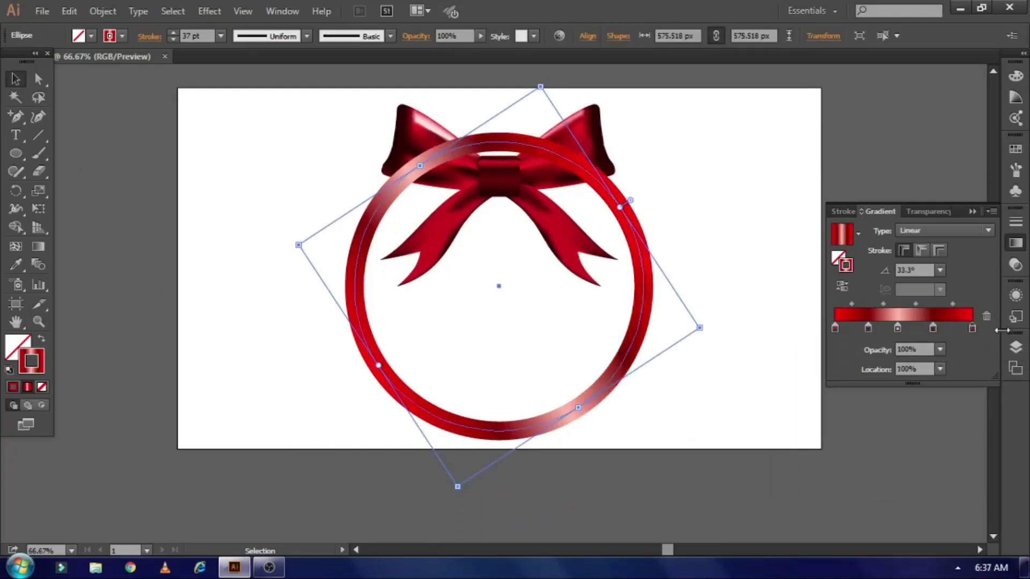
click(185, 345)
Send the ring behind the bow, rotate it slightly, and place ring and bow copies to the right
right_click(499, 441)
mouse_move(540, 370)
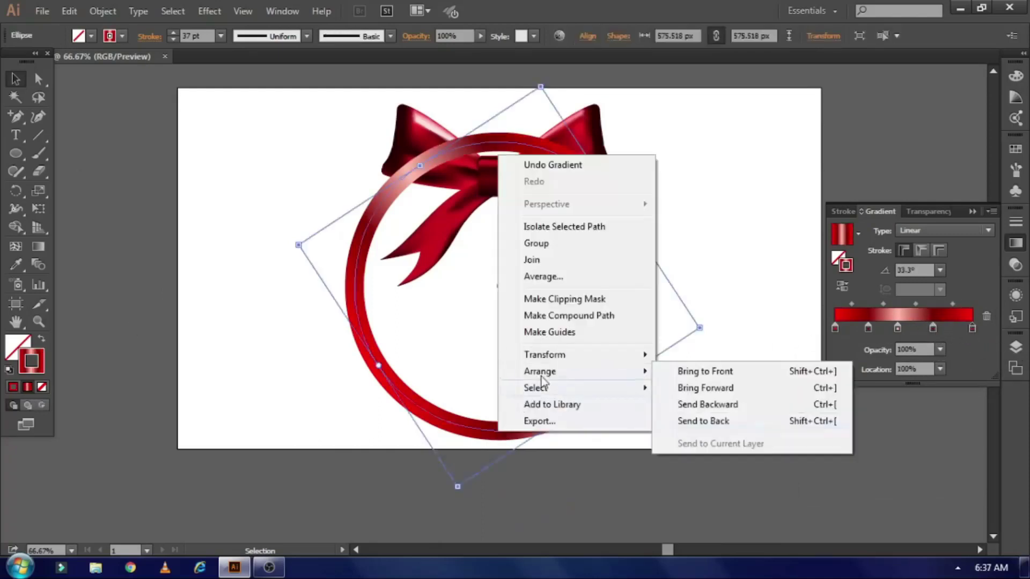
click(697, 420)
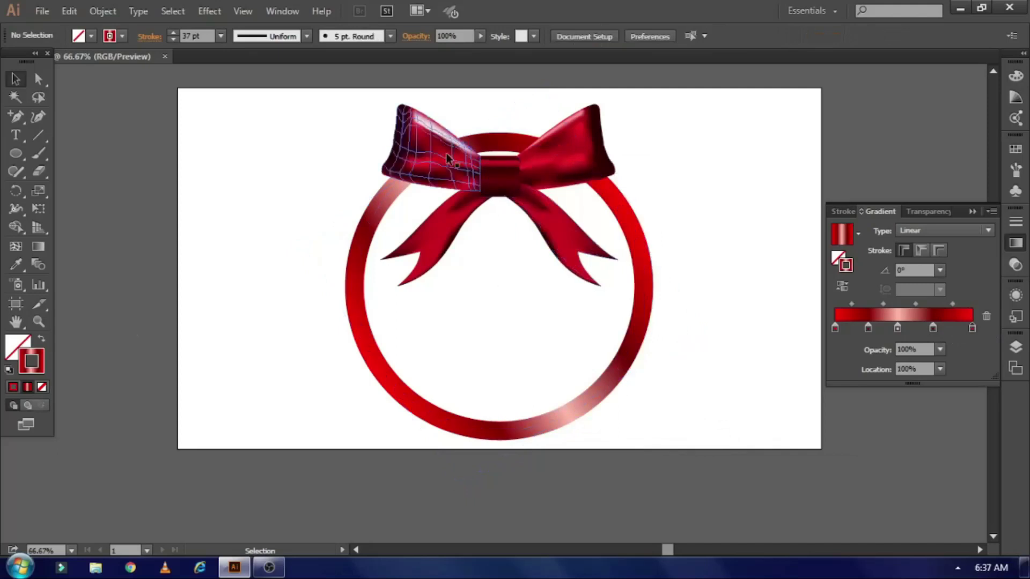
drag(471, 180, 472, 151)
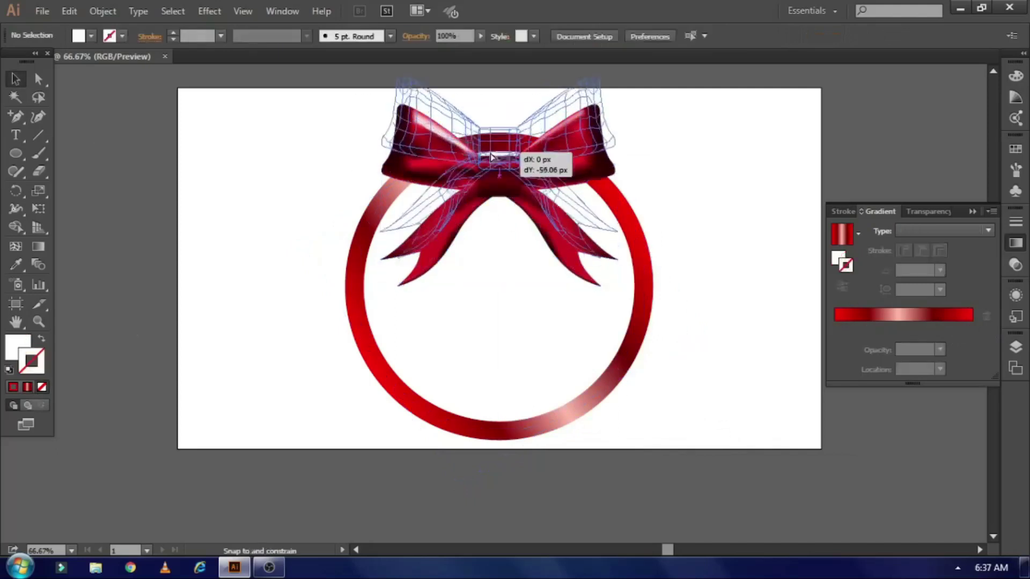
click(645, 337)
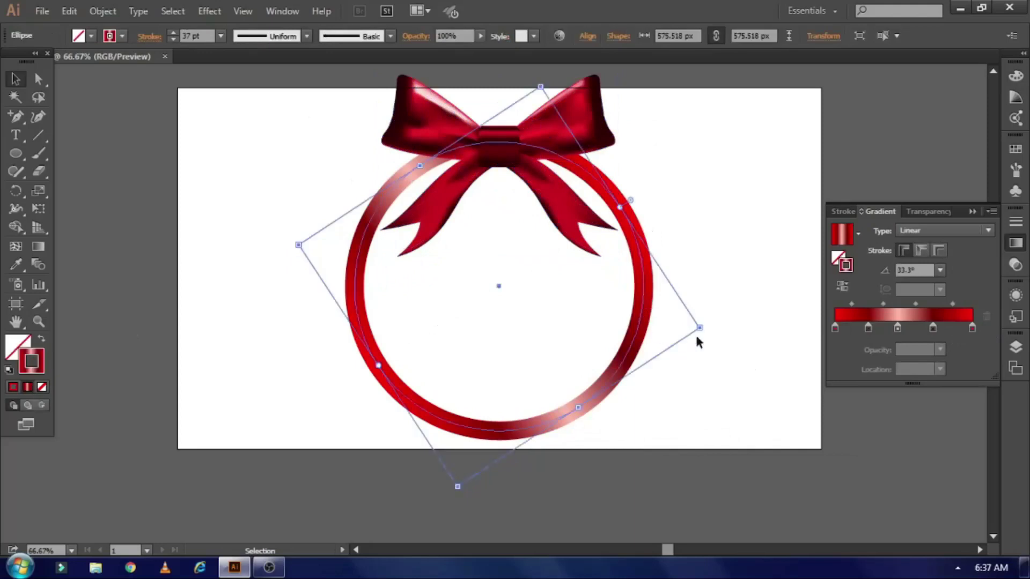
drag(696, 340, 642, 338)
drag(610, 398, 911, 456)
click(284, 262)
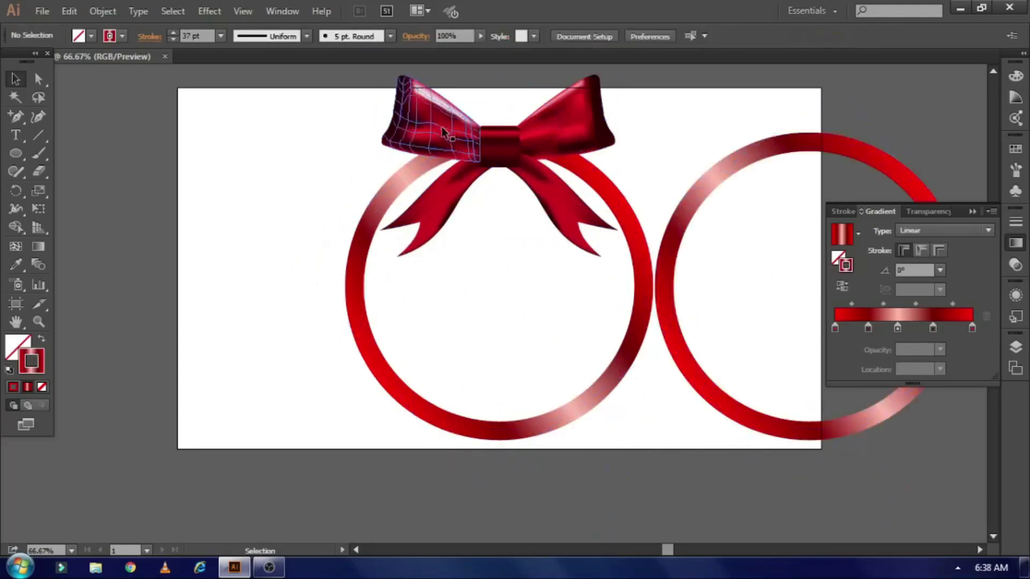
click(499, 252)
Give the left bow and ring a very dark red drop shadow, vertical offset 10, blur 15 px
click(209, 11)
click(397, 180)
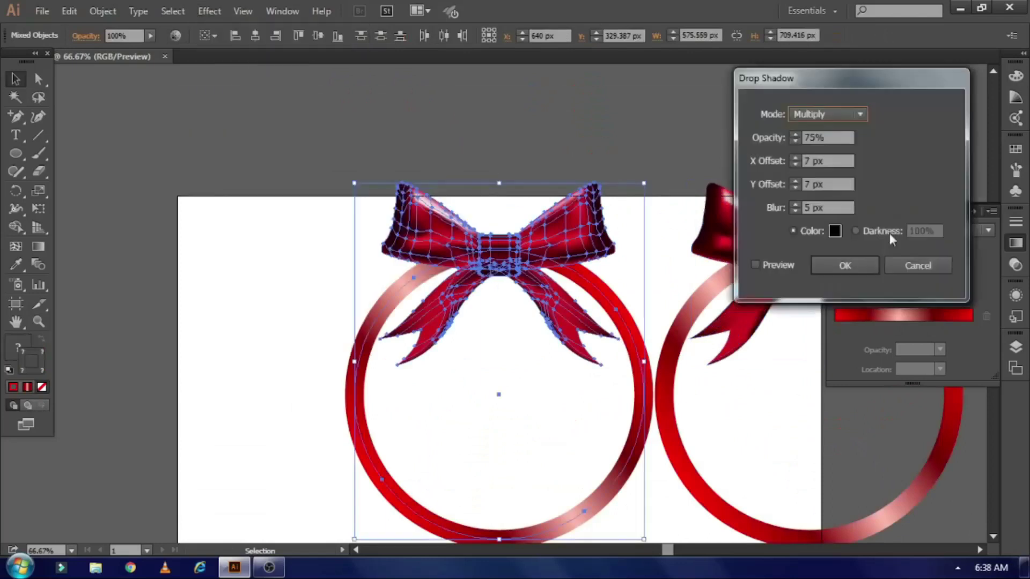
click(756, 265)
click(795, 189)
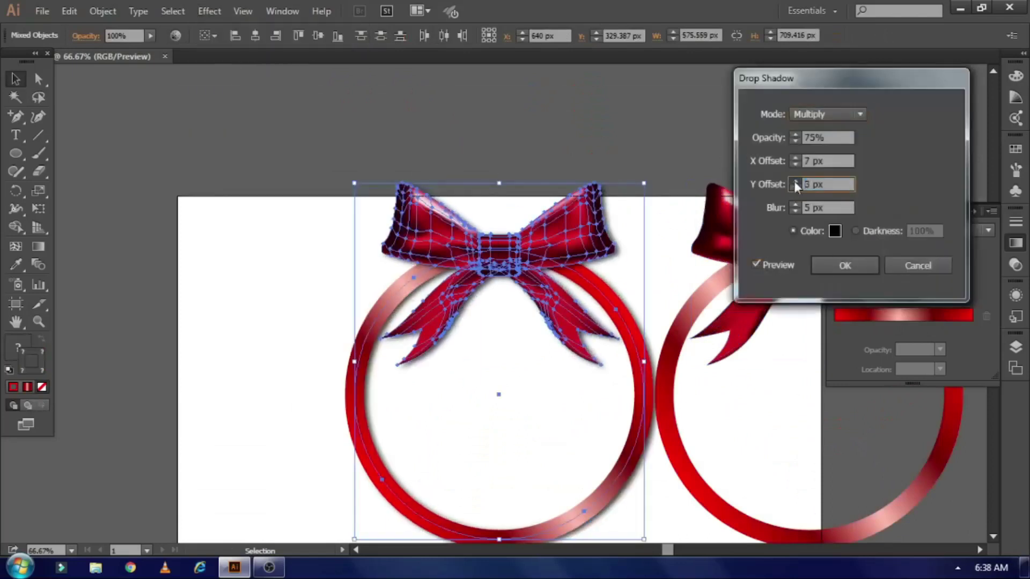
text(10)
click(795, 157)
click(792, 165)
click(794, 205)
click(792, 187)
click(835, 230)
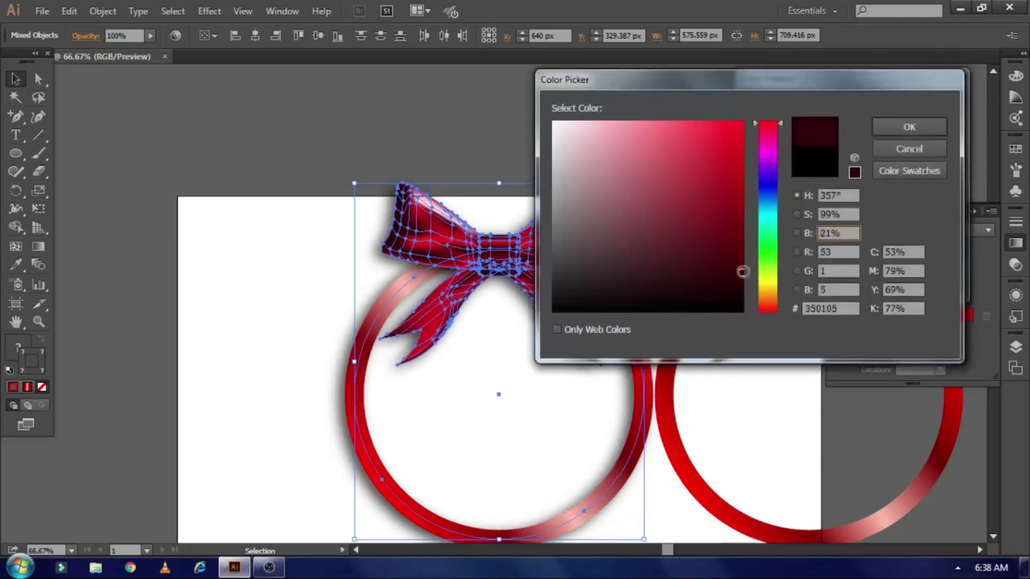
click(905, 127)
click(845, 266)
click(273, 226)
Rotate the ring to a new highlight angle, tweak its gradient blend, and shift the duplicate farther right
click(524, 294)
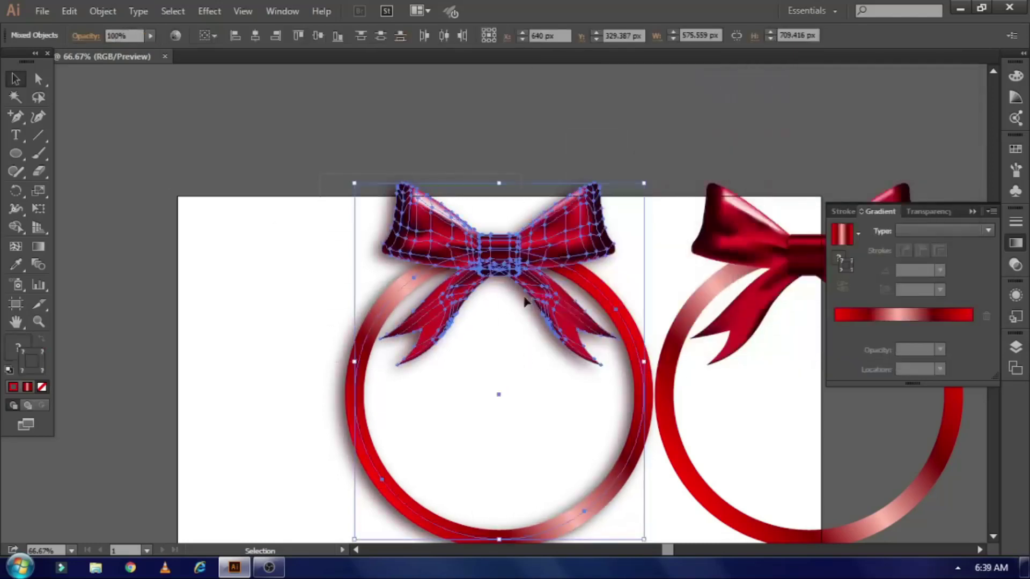
drag(583, 307, 589, 240)
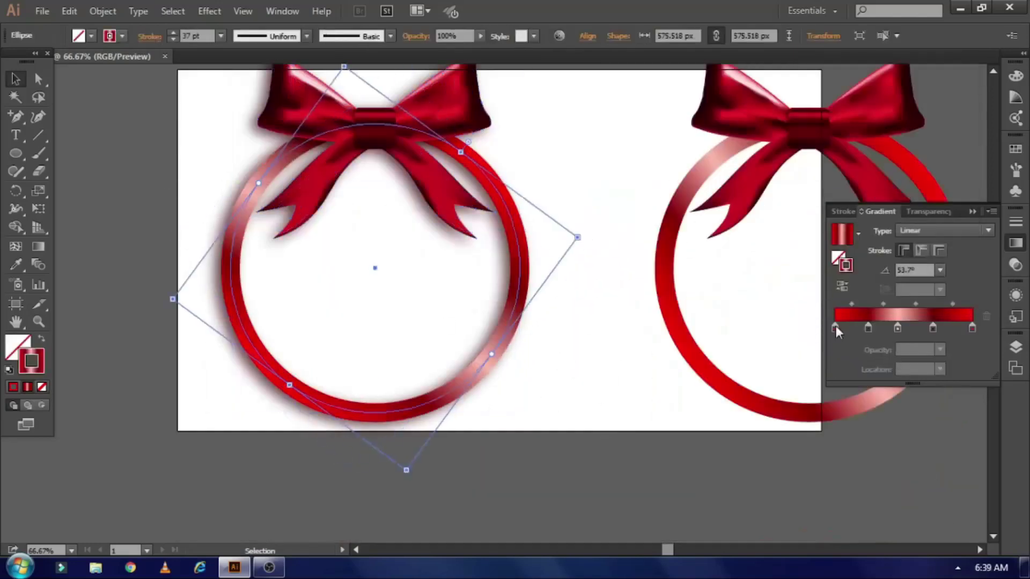
drag(918, 302, 886, 304)
click(536, 456)
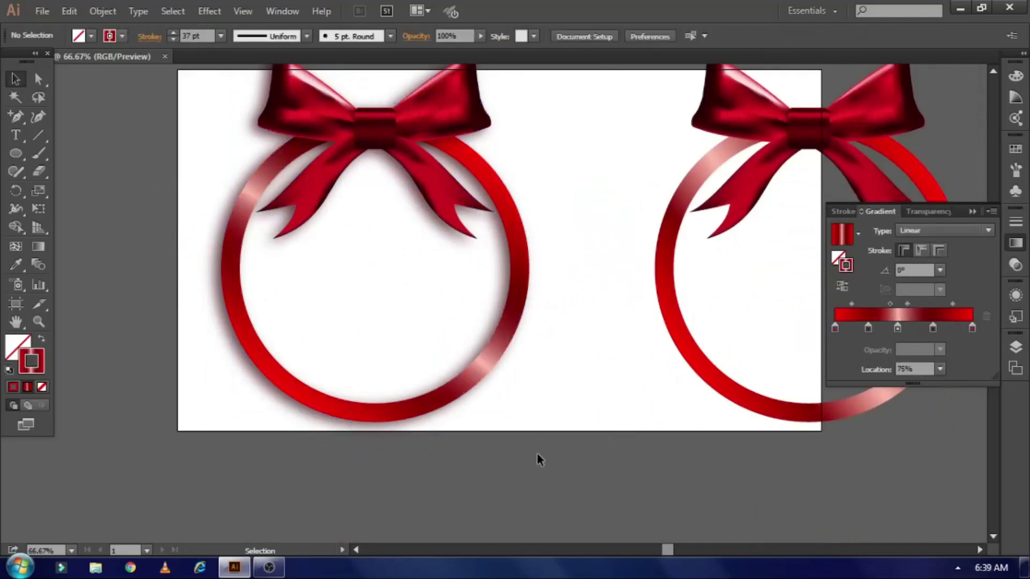
drag(697, 116, 863, 115)
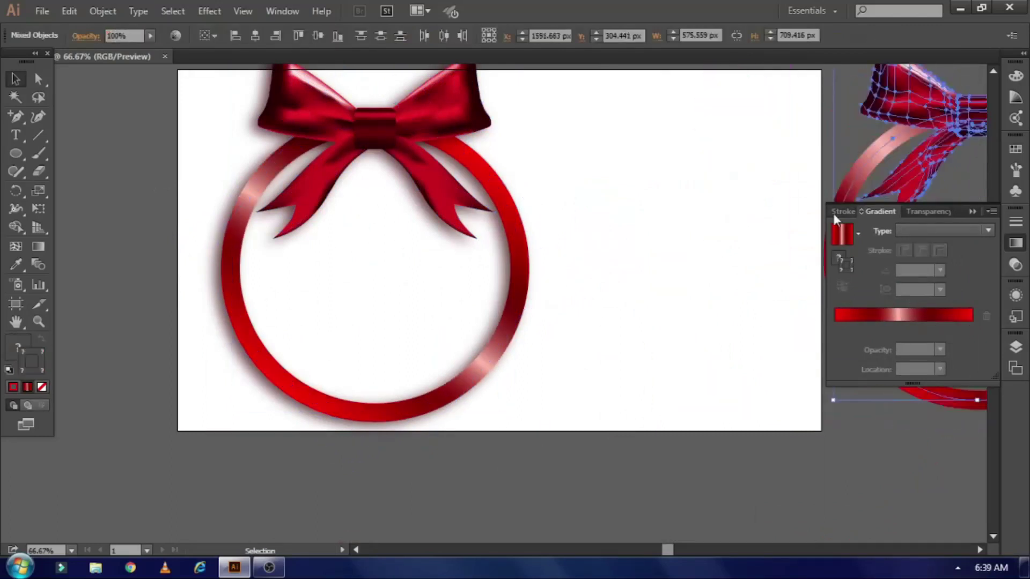
key(ctrl+plus)
Draw a short Pen crease line below the knot
drag(16, 116, 59, 115)
click(346, 191)
click(386, 214)
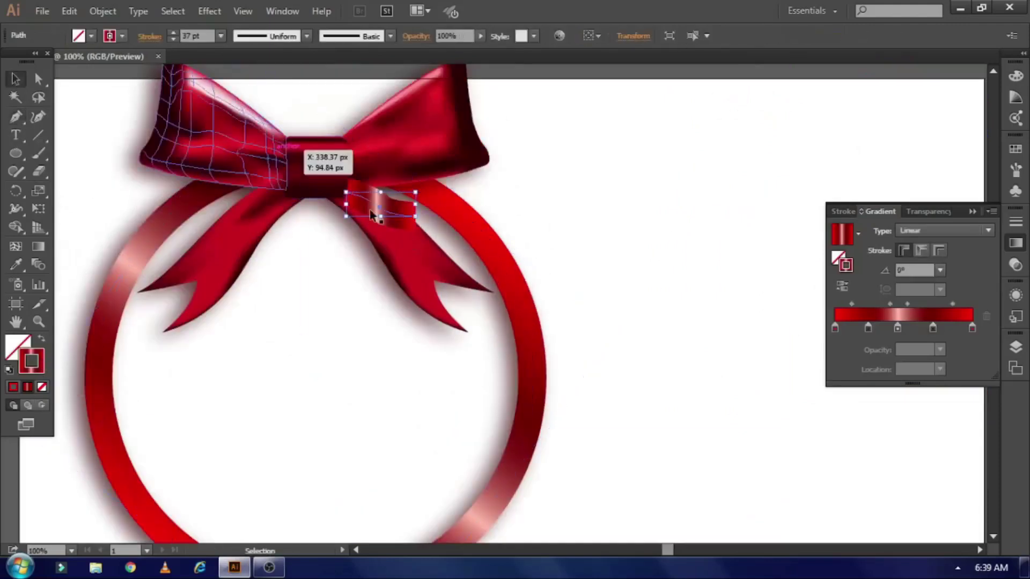
Make the crease line's stroke black (000000) and thinner
double_click(32, 362)
text(000000)
key(Return)
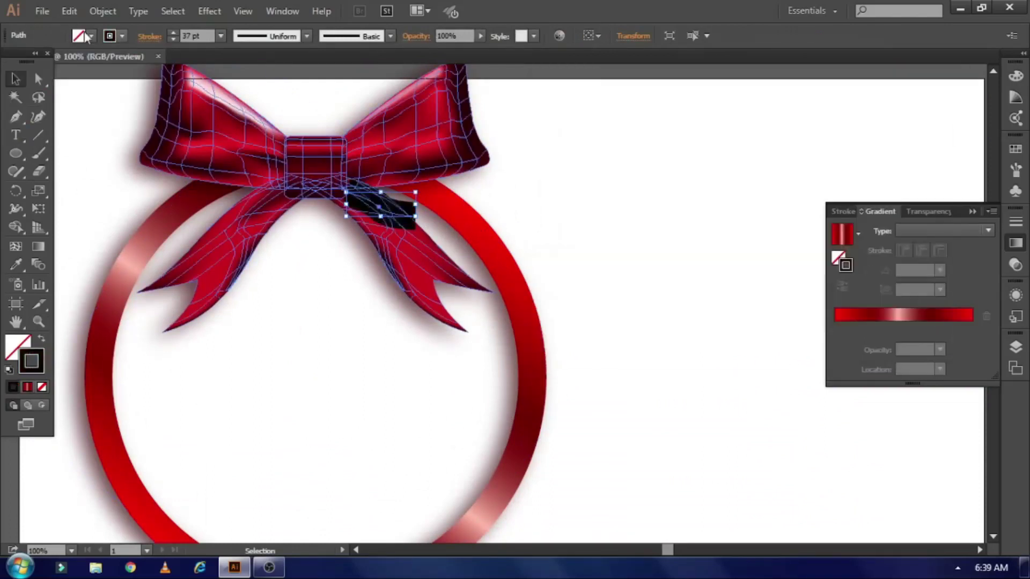
click(173, 39)
click(172, 38)
click(306, 36)
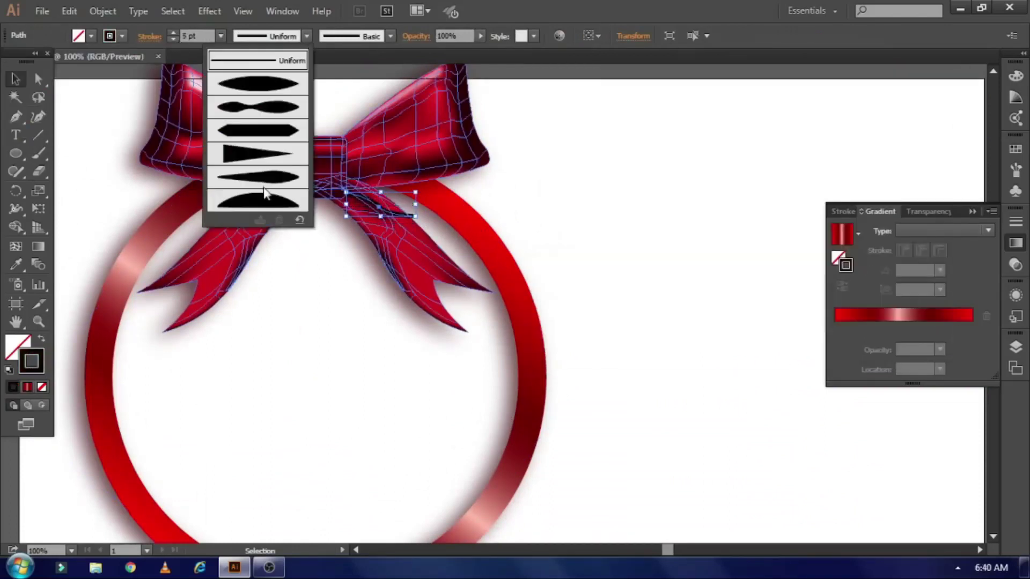
click(1019, 230)
click(706, 274)
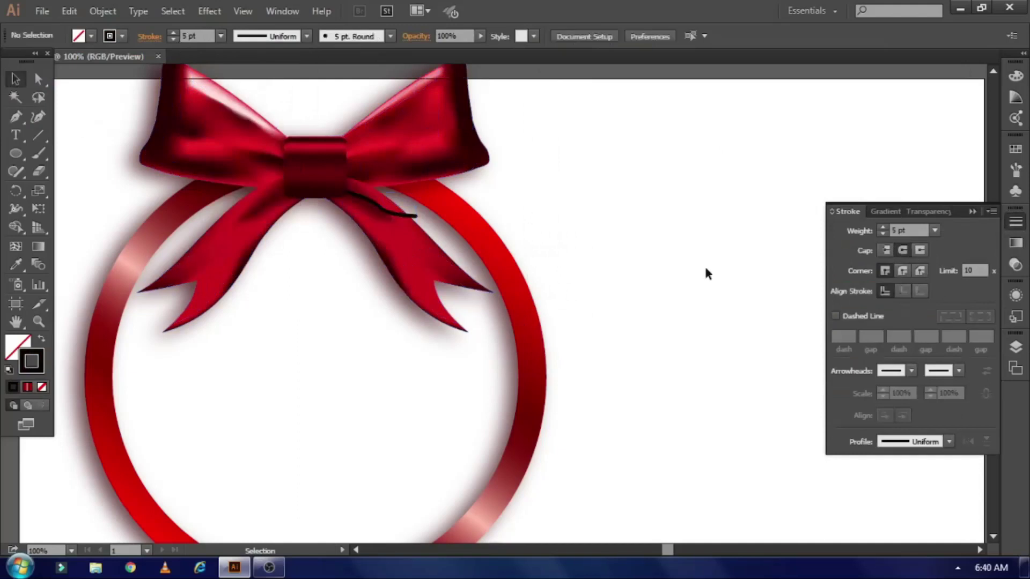
scroll(229, 248, up, 3)
scroll(379, 257, down, 1)
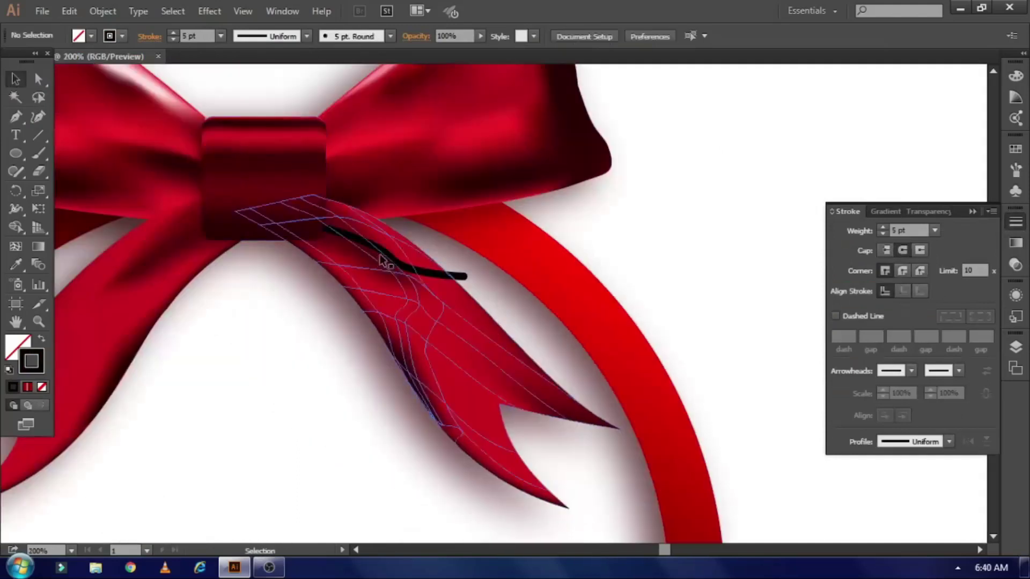
Ungroup the bow, bring the knot in front of the crease, and thin the crease further
click(379, 258)
right_click(284, 159)
click(327, 247)
click(299, 202)
right_click(299, 202)
click(471, 285)
click(433, 273)
click(173, 39)
click(172, 39)
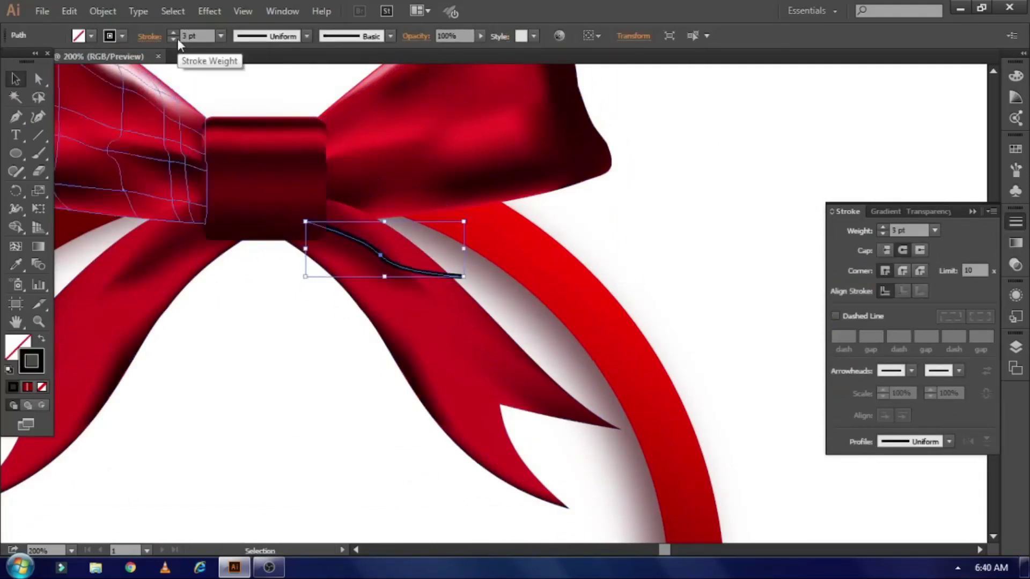
click(688, 188)
Draw a rectangle and pull a new mid-left anchor out into an arrow point
drag(688, 188, 520, 201)
drag(16, 155, 33, 155)
drag(565, 179, 825, 289)
key(plus)
click(565, 234)
key(a)
drag(564, 234, 523, 234)
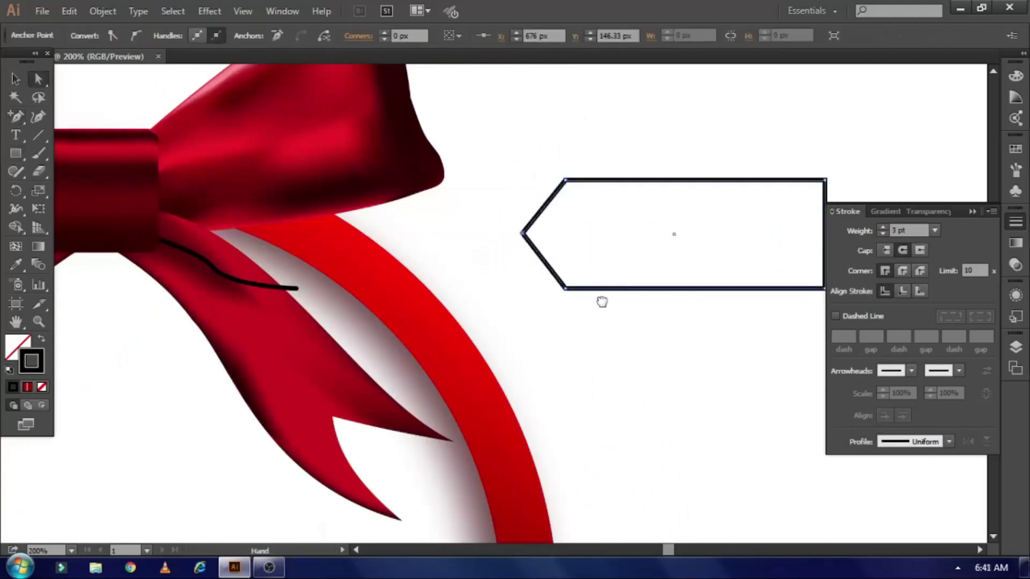
drag(602, 302, 482, 292)
Fill the arrow-shaped tag with red
click(510, 127)
key(v)
click(567, 214)
click(91, 36)
click(52, 62)
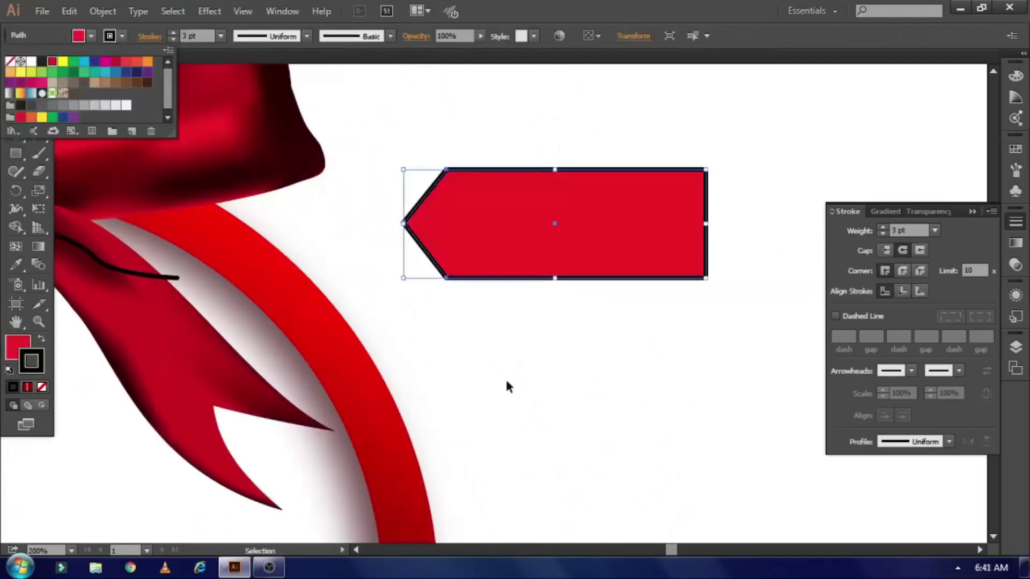
click(525, 296)
Remove the tag's black outline, extend its point left, and apply a red gradient fill
click(46, 391)
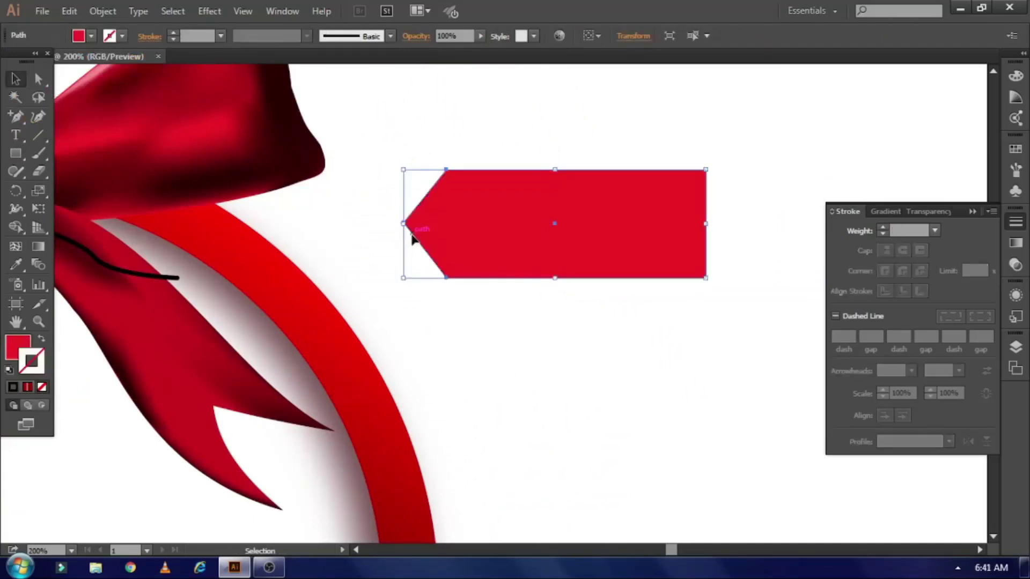
drag(403, 223, 355, 223)
click(879, 211)
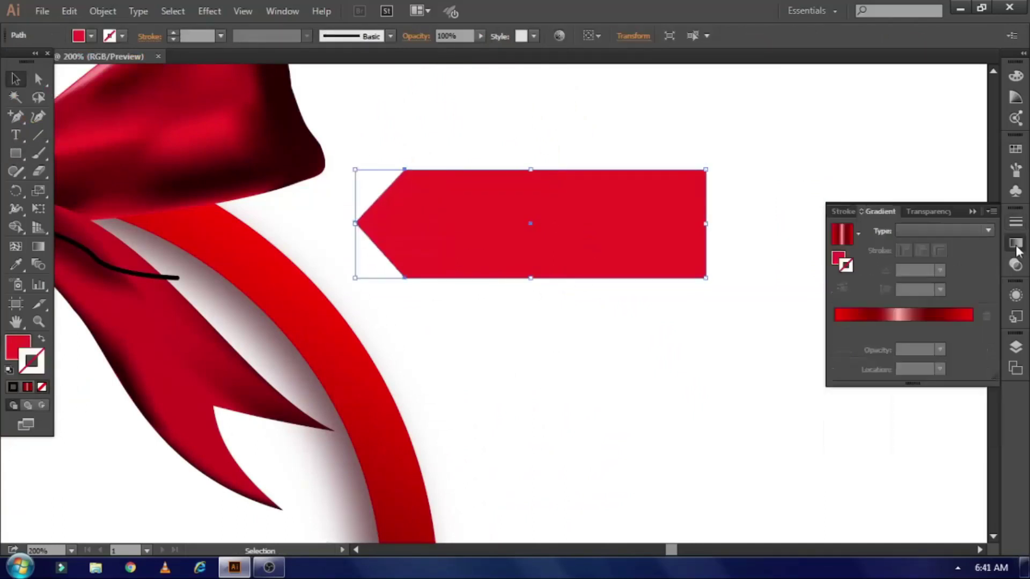
click(841, 234)
click(43, 340)
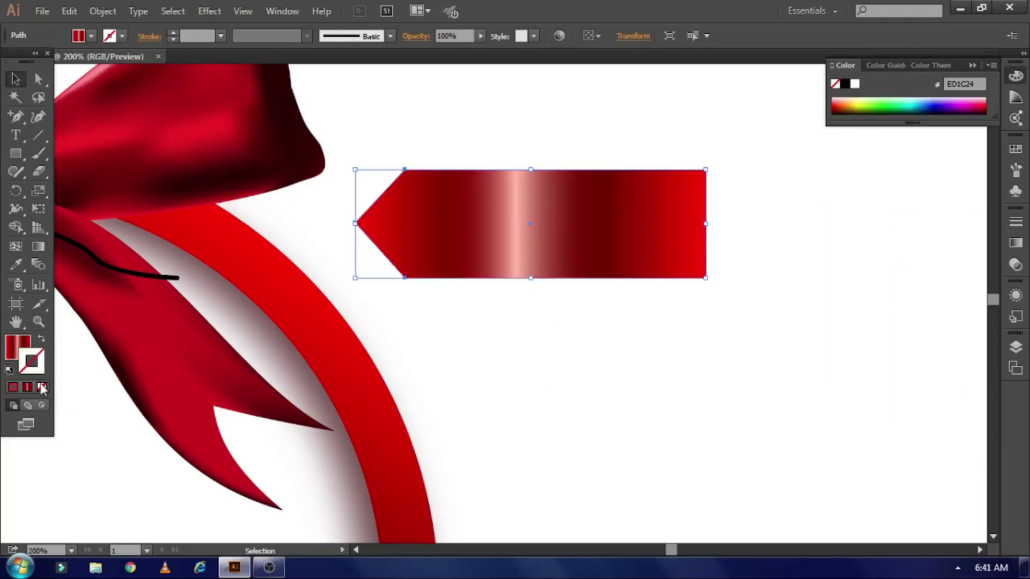
Widen the gradient highlight and run the gradient diagonally across the tag
click(566, 332)
click(536, 252)
click(1015, 243)
click(938, 327)
drag(928, 304, 916, 304)
drag(867, 328, 861, 327)
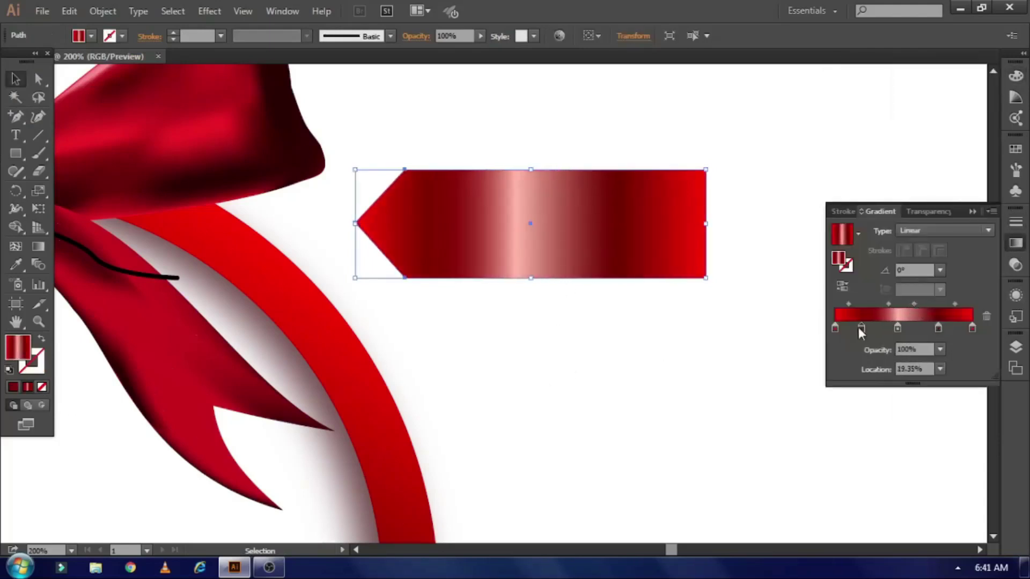
key(g)
drag(405, 294, 665, 170)
Remove the extra gradient stops and set the middle stop to lighter red FF6355
click(937, 327)
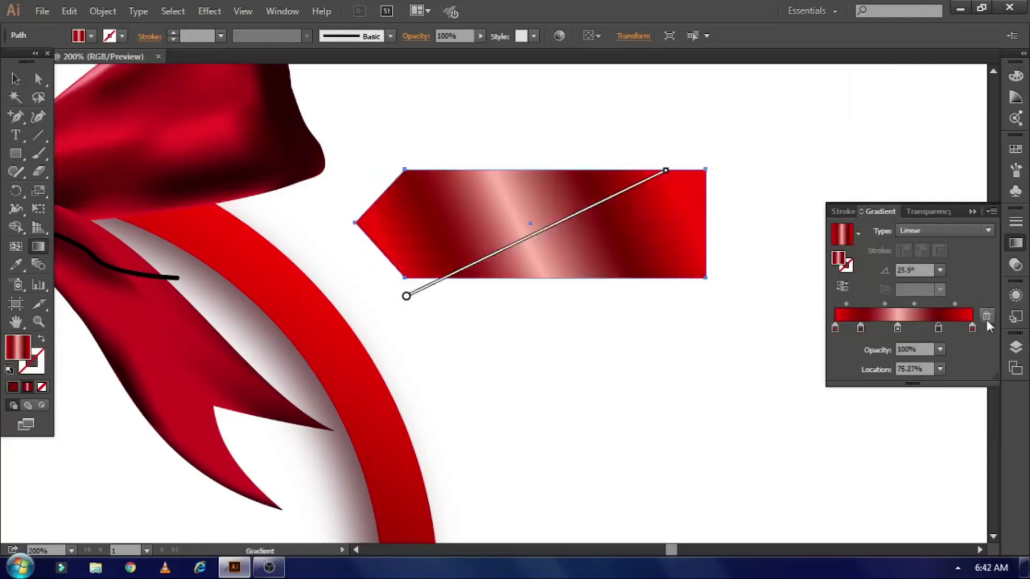
drag(938, 328, 941, 356)
drag(860, 328, 862, 357)
double_click(897, 327)
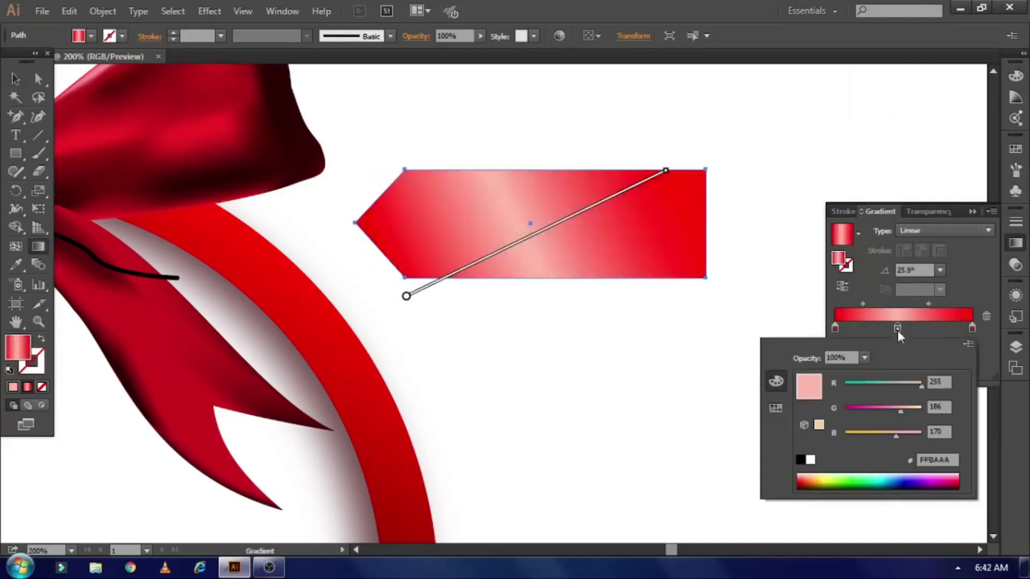
drag(801, 477, 803, 472)
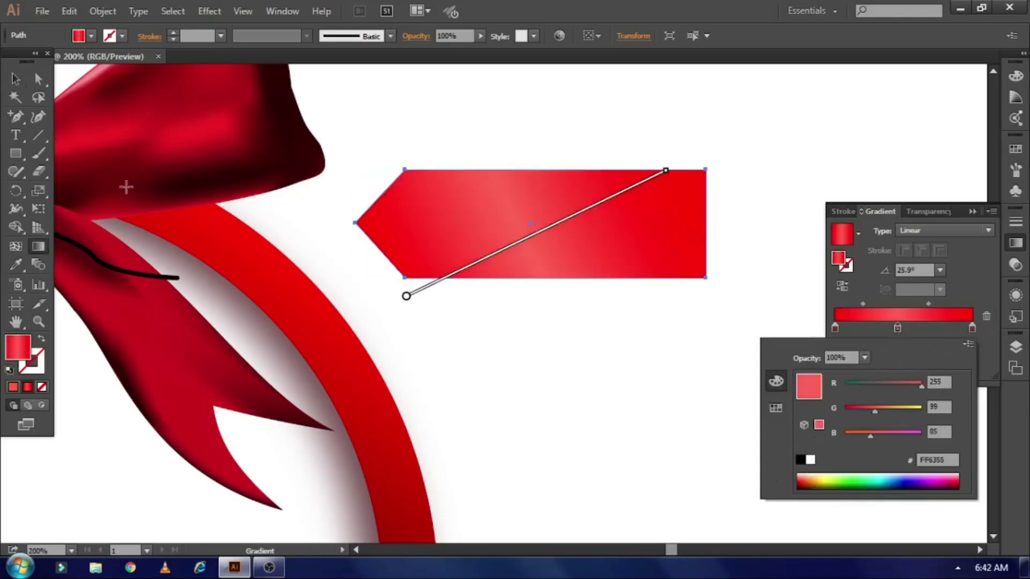
key(Escape)
key(v)
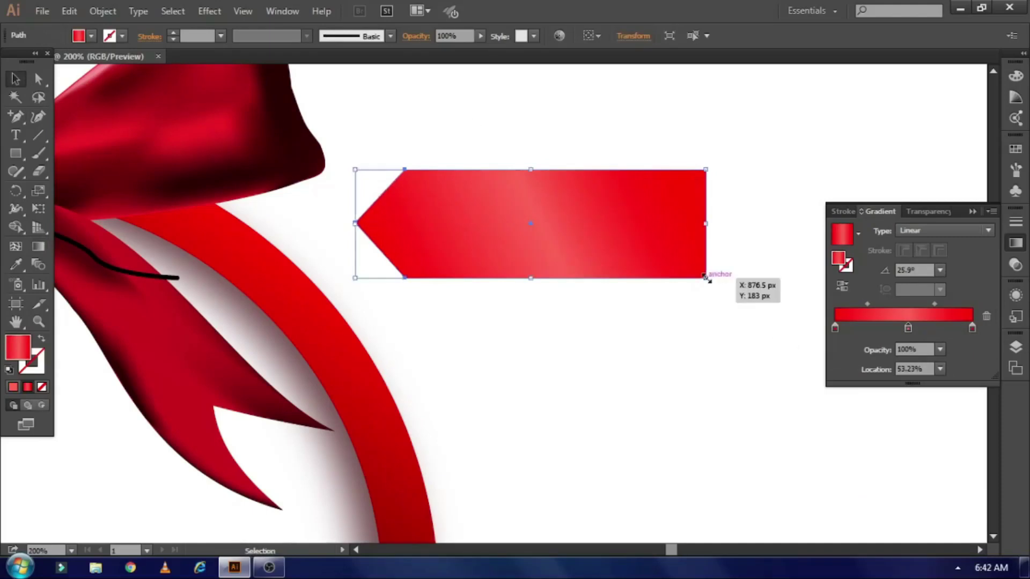
Give the tag a thick red stroke aligned outside its edge
click(1010, 230)
click(886, 227)
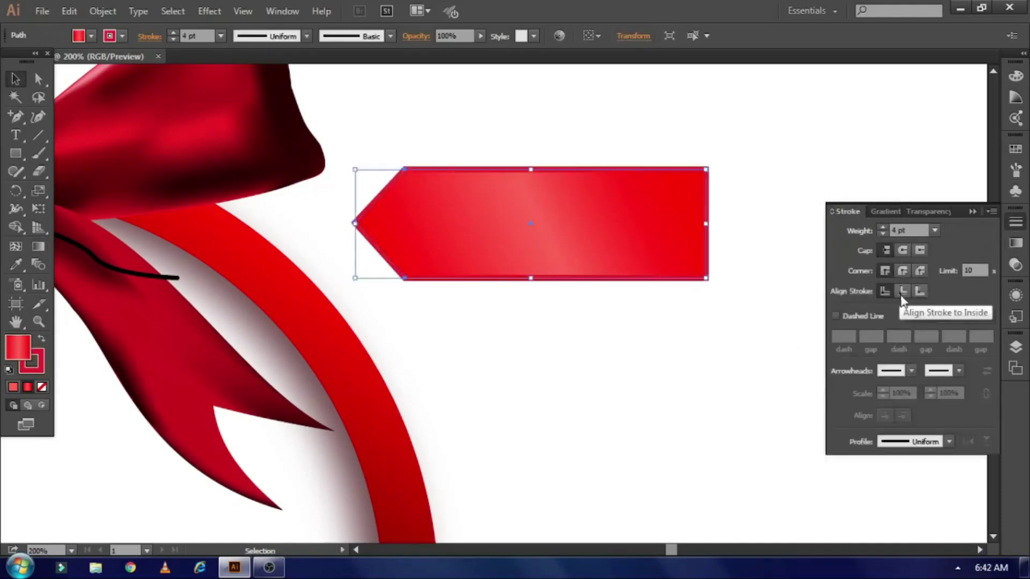
click(885, 291)
click(883, 226)
click(882, 234)
click(882, 234)
click(882, 233)
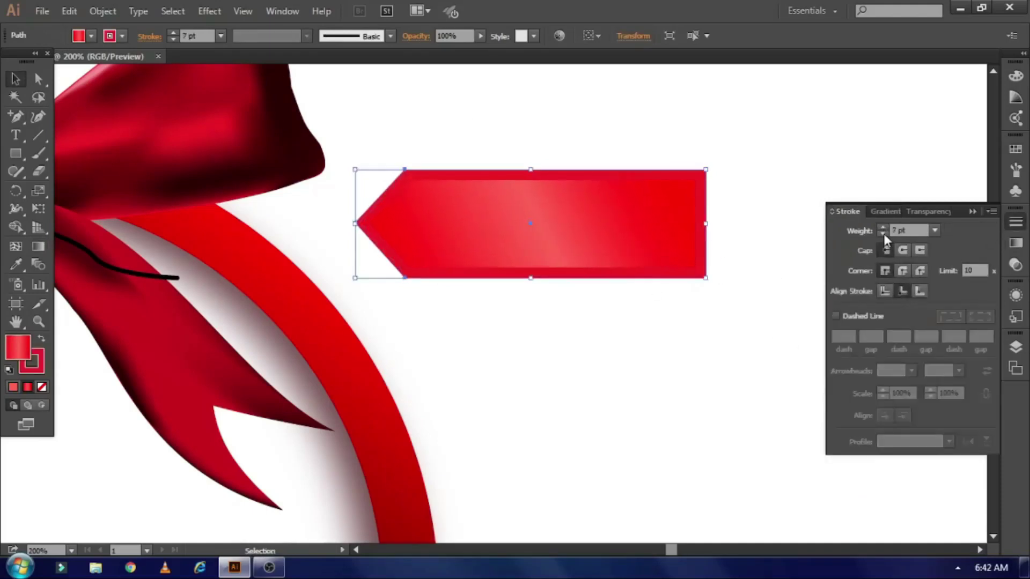
click(883, 227)
click(883, 227)
click(883, 228)
click(882, 228)
click(882, 227)
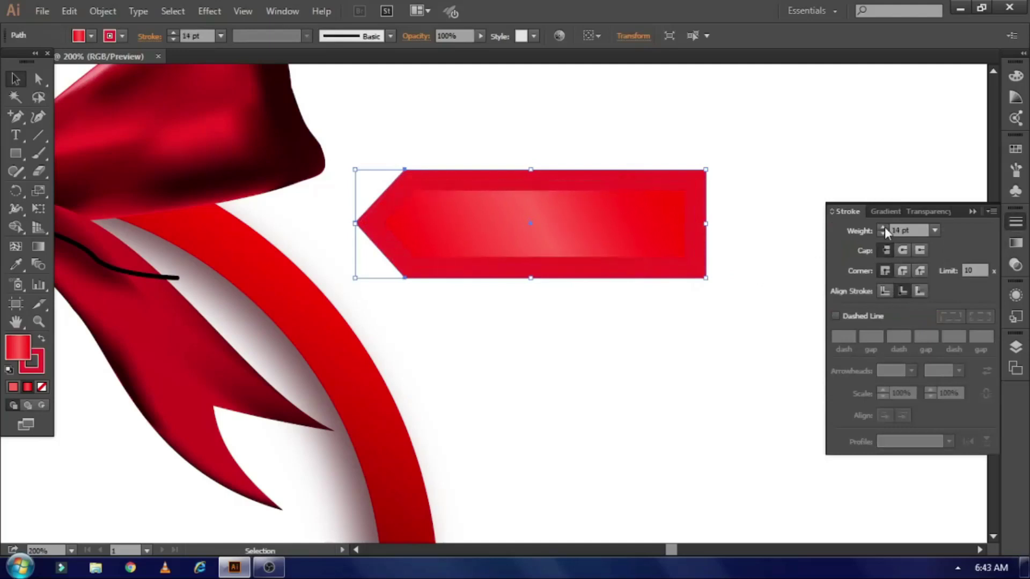
click(919, 290)
Send the outlined tag to the back while keeping the inner tag's gradient fill
right_click(719, 230)
click(584, 490)
click(644, 246)
click(40, 342)
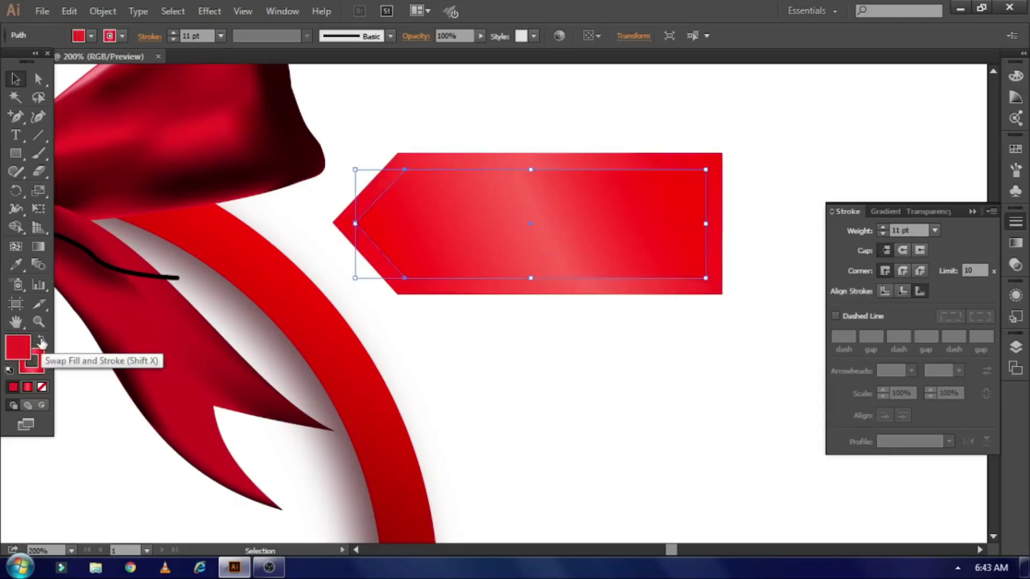
click(631, 346)
click(675, 236)
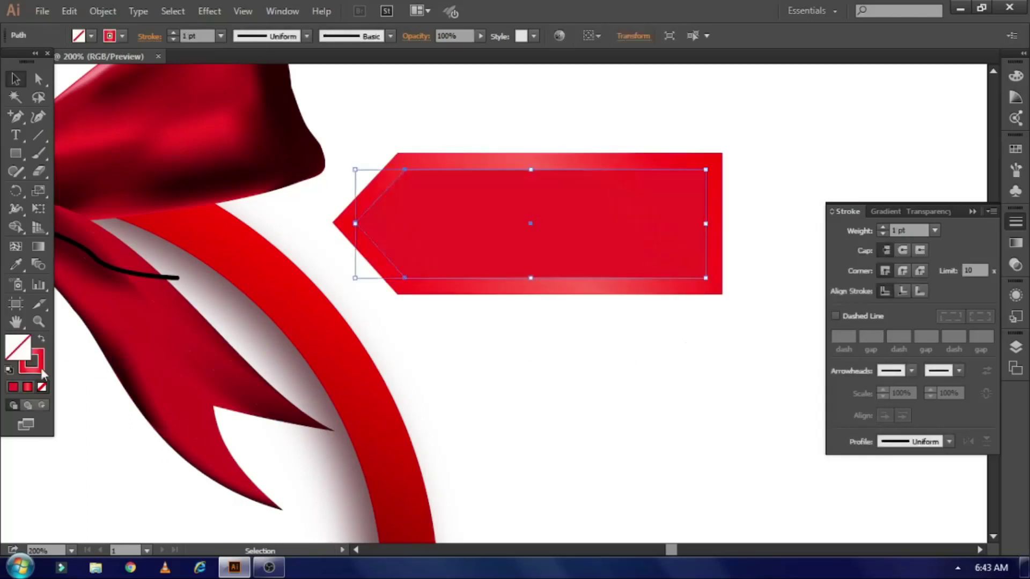
key(ctrl+z)
click(707, 297)
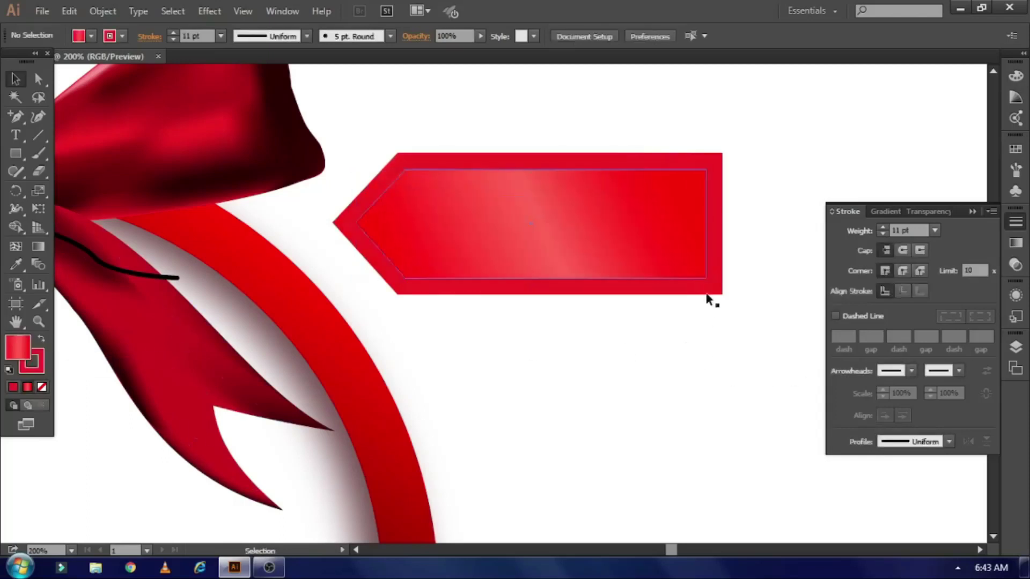
Expand the outer tag's outline and unite it into one red rim shape
click(103, 11)
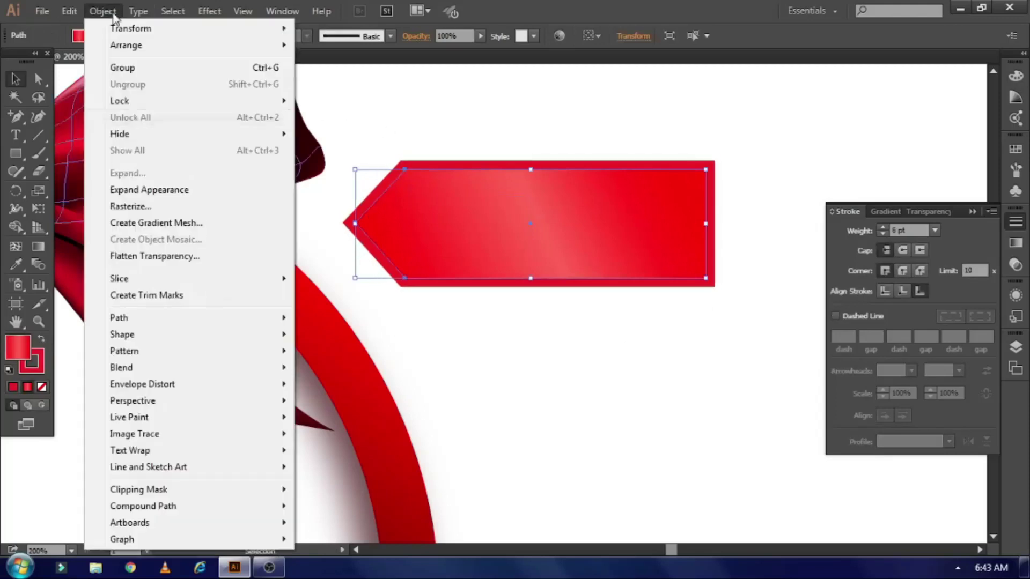
click(151, 198)
click(283, 11)
click(408, 381)
click(586, 131)
key(ctrl+shift+a)
click(590, 204)
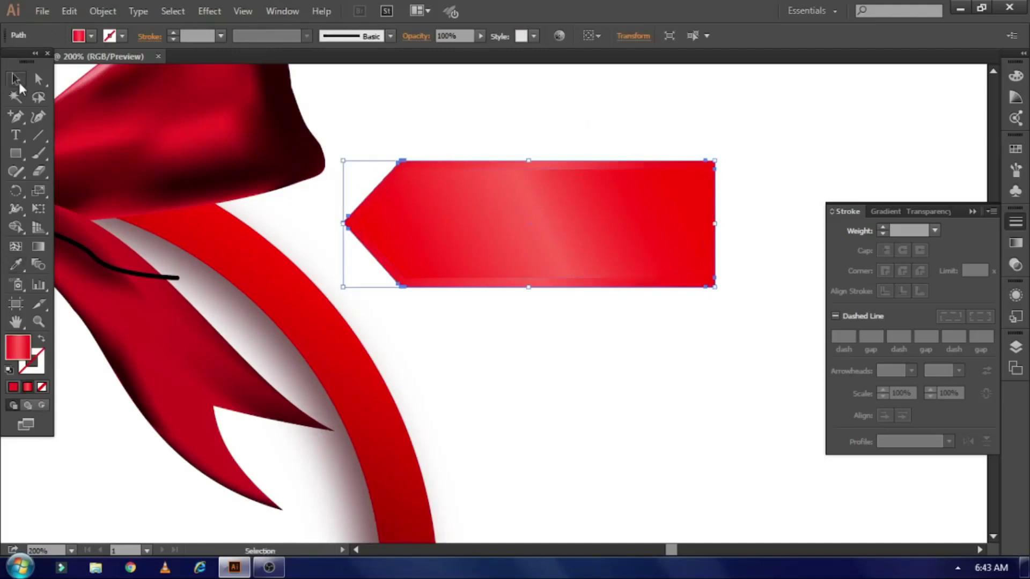
Move the gradient onto the tag's stroke and recolour its end stops orange
key(shift+x)
key(ctrl+F9)
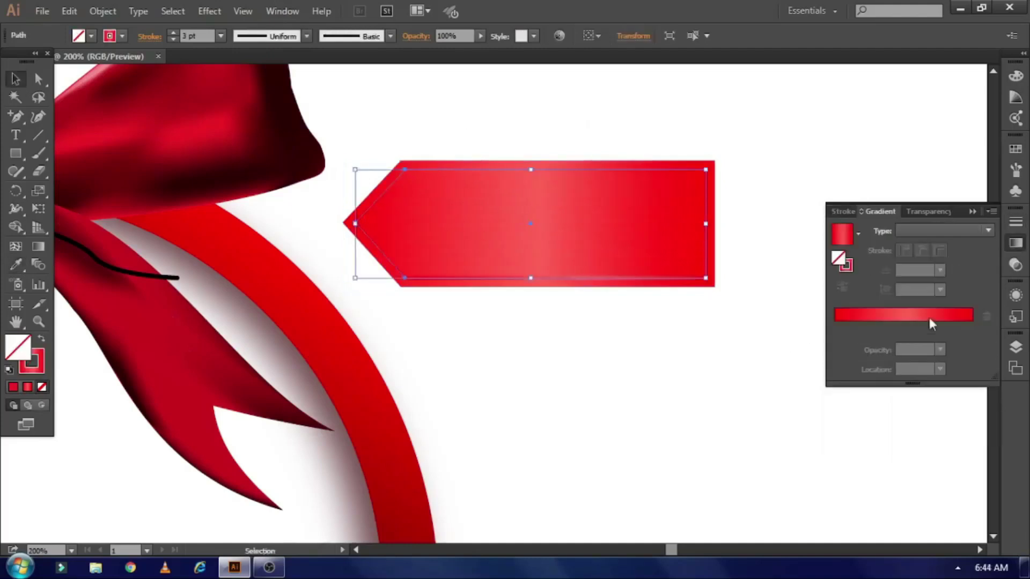
double_click(971, 328)
click(776, 409)
click(903, 375)
double_click(835, 328)
click(818, 420)
Tone the middle gradient stop to light orange
double_click(907, 328)
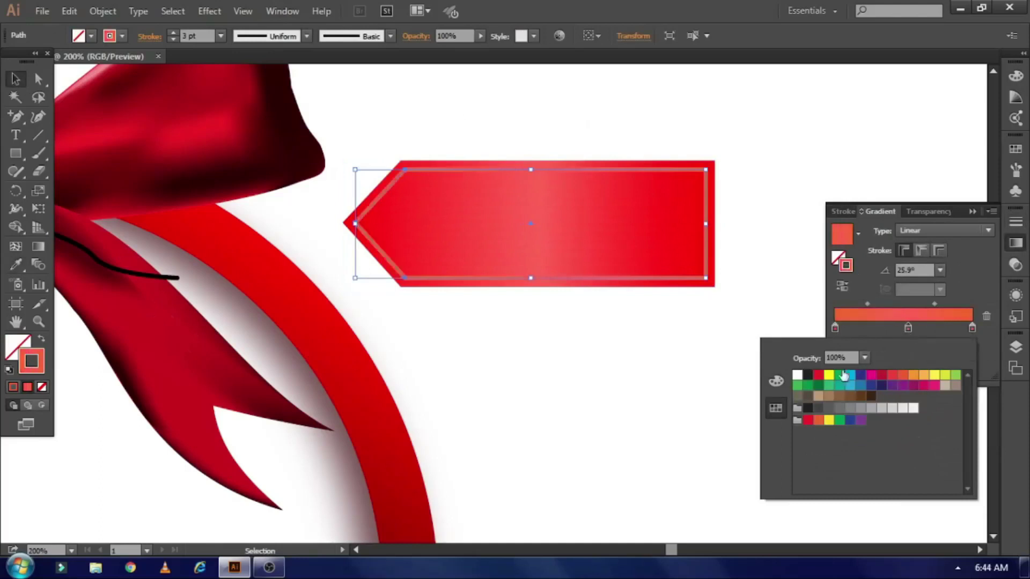
click(828, 375)
click(775, 380)
drag(857, 435, 872, 436)
drag(914, 411, 896, 412)
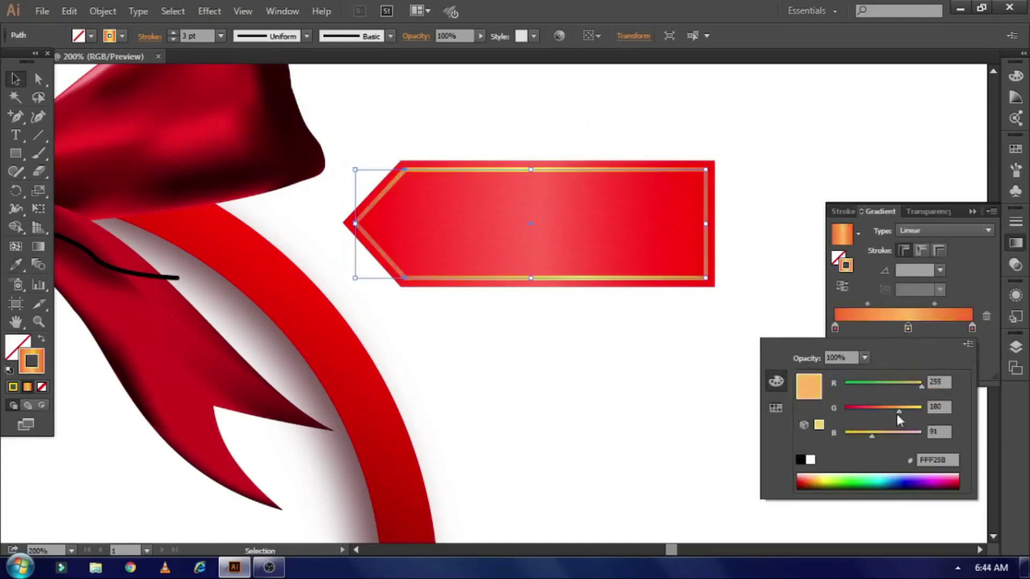
key(Escape)
Thin the orange inner line and draw a small circle near the tag's tip
click(845, 212)
click(882, 233)
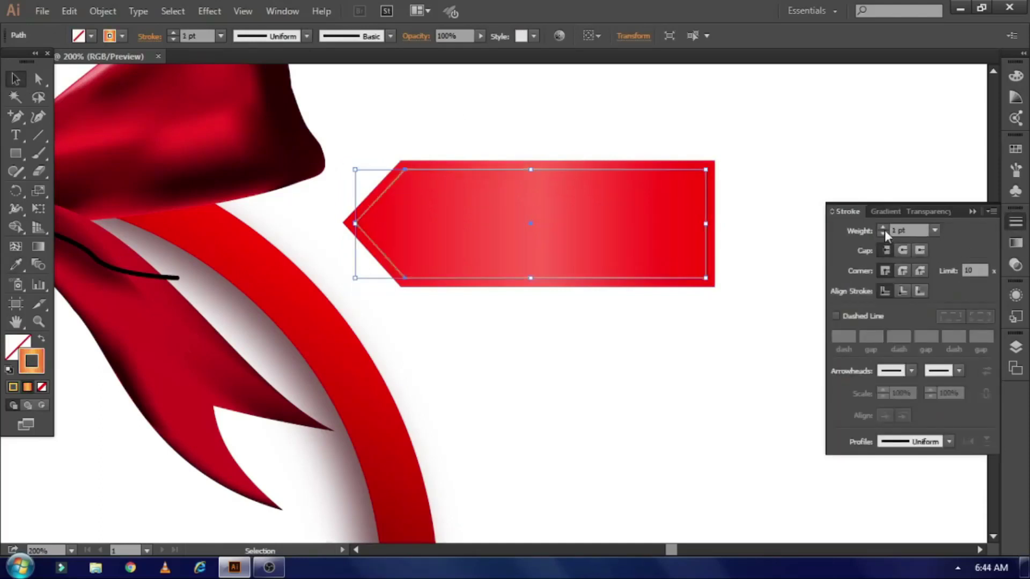
click(437, 119)
key(l)
drag(384, 223, 391, 230)
click(12, 79)
shift+click(496, 243)
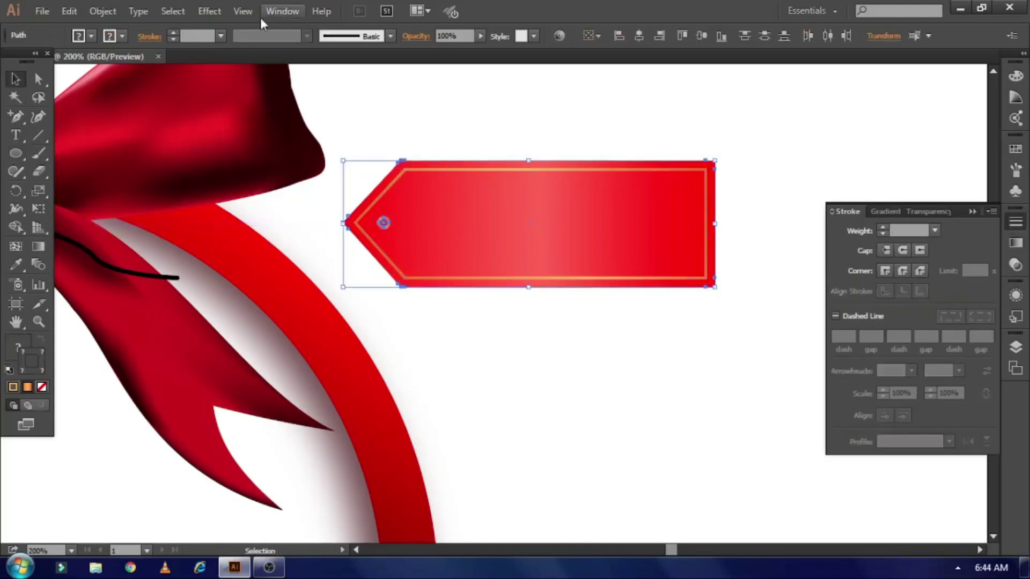
Try punching the circle through the tag with Pathfinder, dismissing the resulting error
click(283, 11)
click(300, 311)
drag(674, 112, 679, 305)
drag(774, 87, 897, 82)
click(915, 150)
click(735, 130)
click(654, 310)
Give the small circle a black outline and a dark brown fill
click(123, 36)
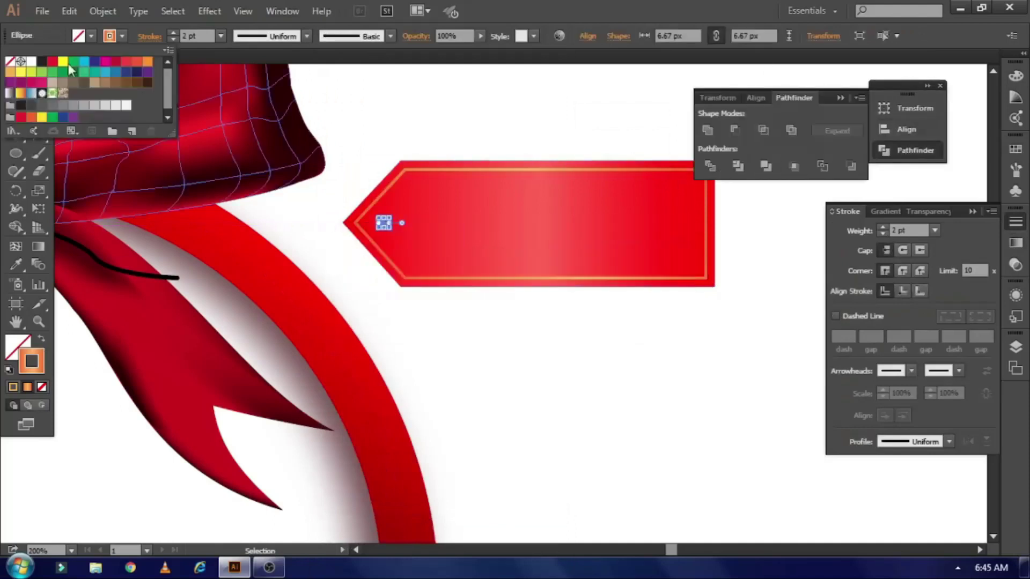
click(69, 63)
click(430, 82)
click(383, 222)
double_click(31, 360)
click(910, 150)
click(85, 37)
click(146, 82)
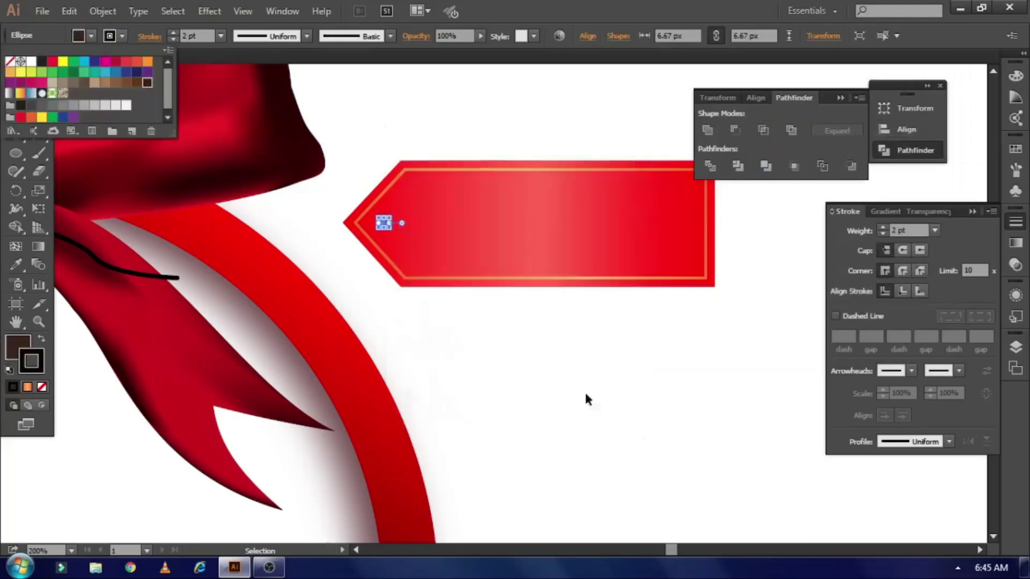
Place a text insertion point above the tag for the 30 label
click(583, 390)
click(362, 139)
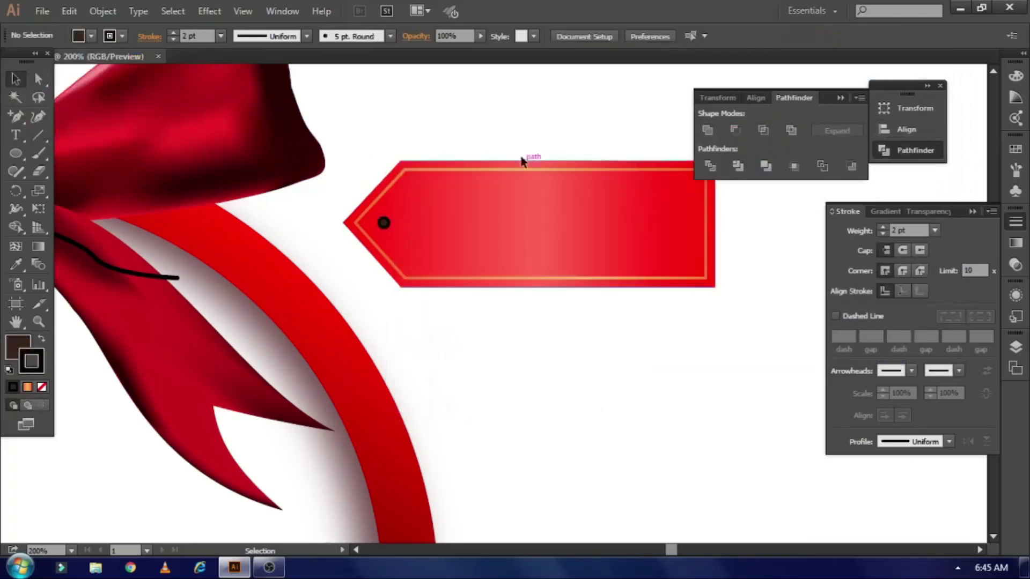
click(16, 135)
click(497, 132)
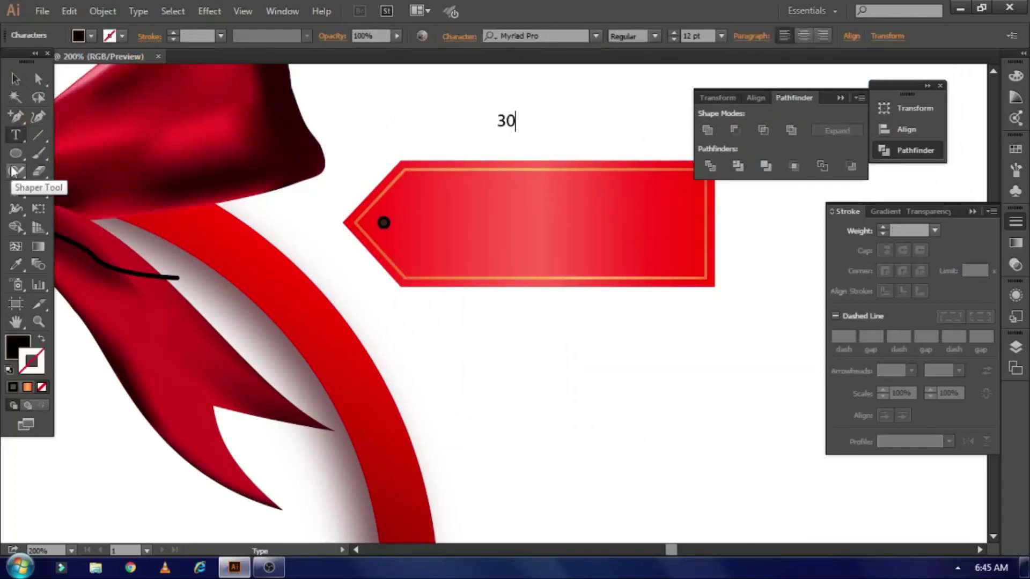
Add '%' and 'FF' to complete the 30%OFF label text
text(%)
key(Escape)
key(Return)
text(FF)
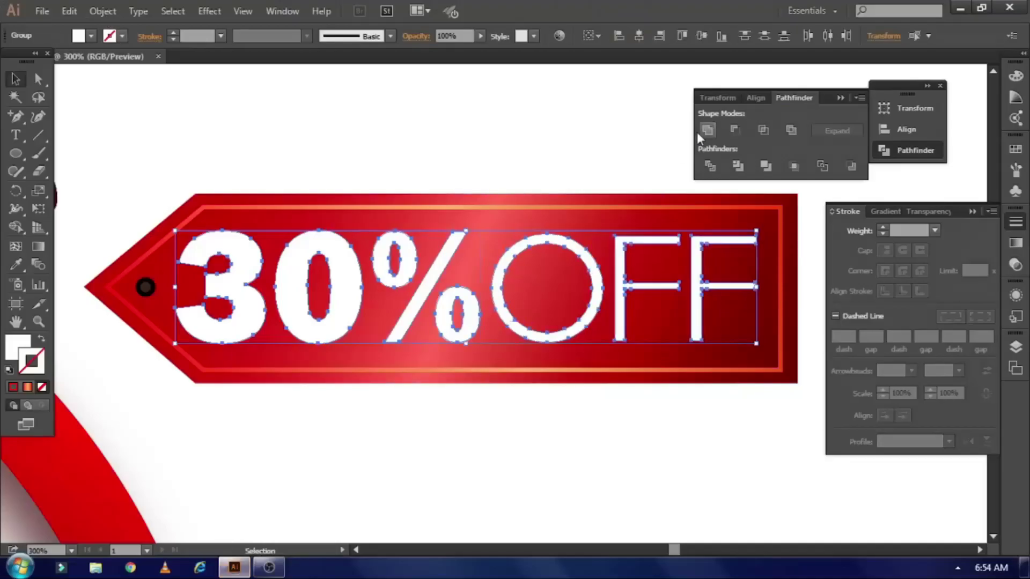
Make the letters a compound path and give them a two-stop gradient fill
click(103, 11)
click(322, 506)
key(ctrl+F9)
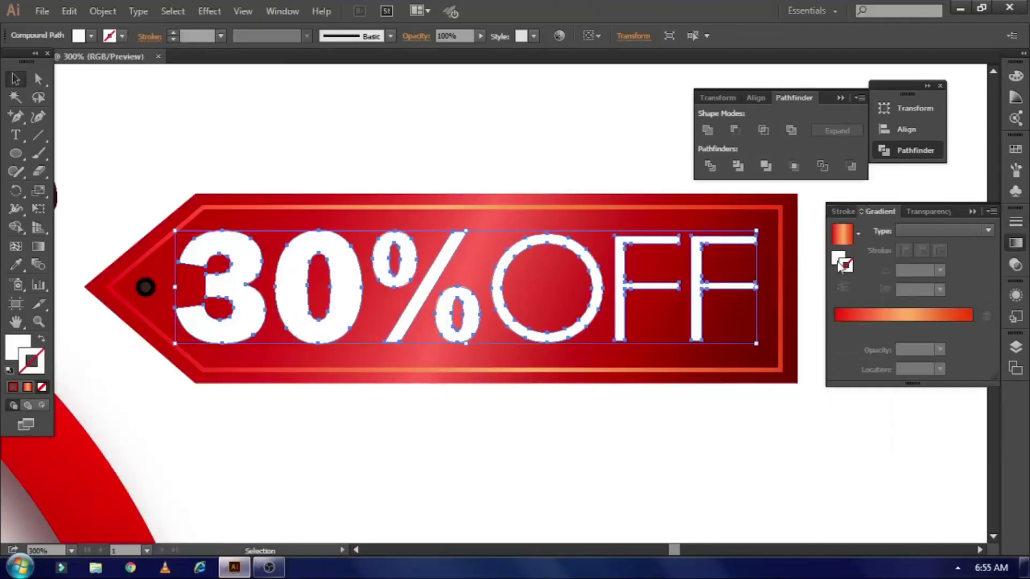
click(842, 233)
click(985, 316)
Set the letters' gradient stops to white and light grey
double_click(971, 329)
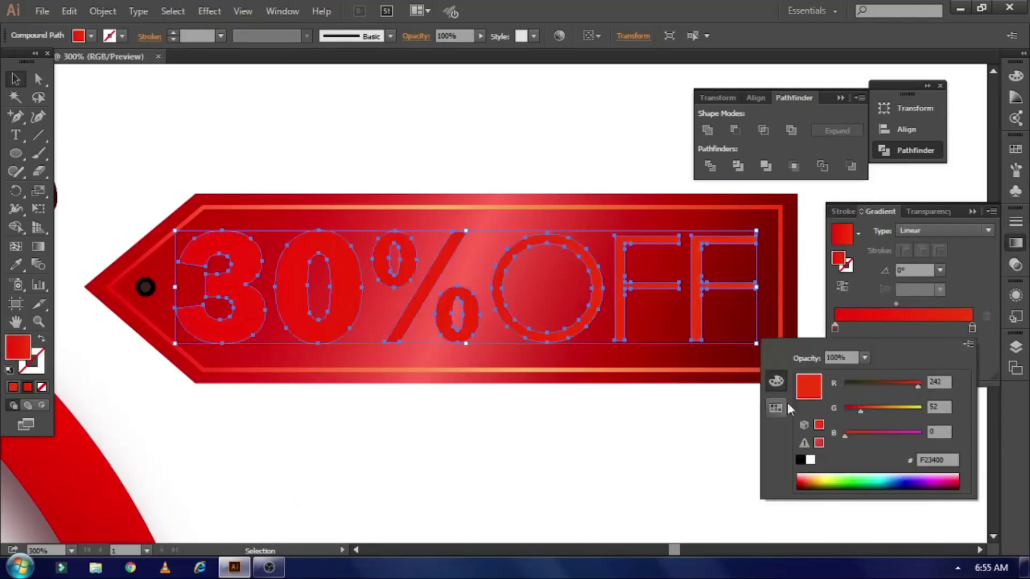
click(786, 402)
click(834, 328)
double_click(834, 328)
click(797, 375)
click(972, 328)
double_click(971, 328)
click(871, 408)
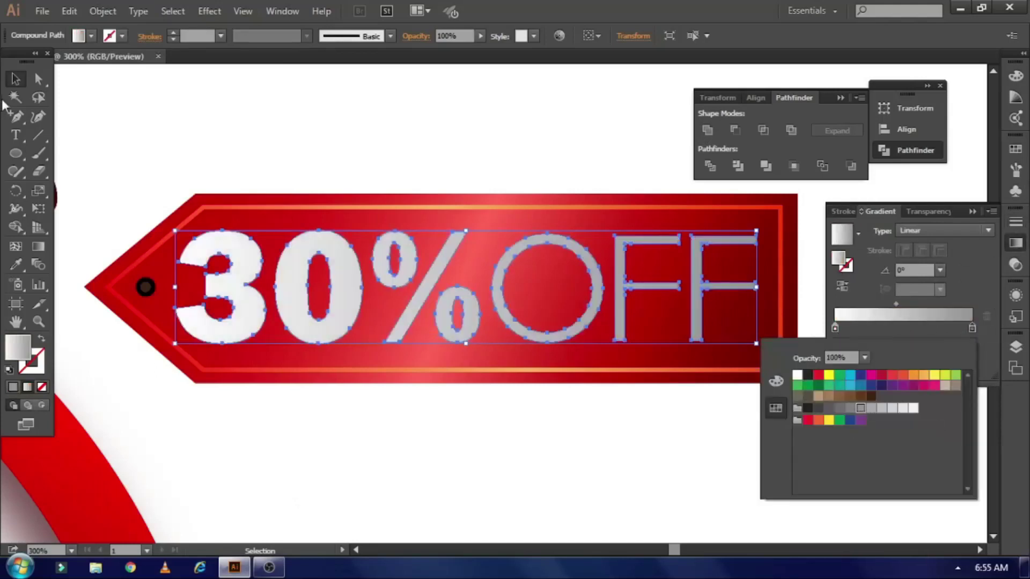
Drag the gradient diagonally across all the 30%OFF letters
key(g)
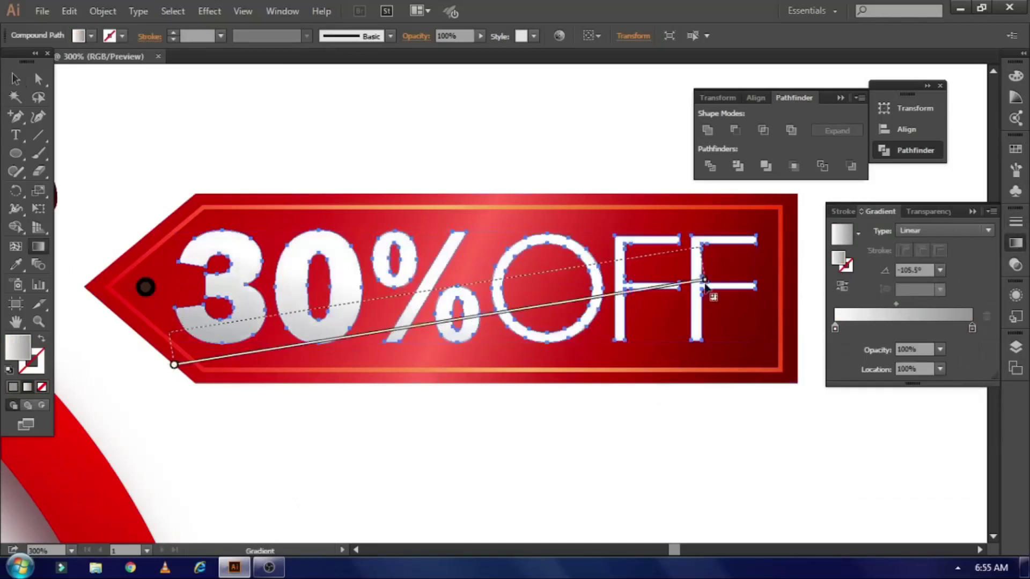
drag(129, 231, 691, 324)
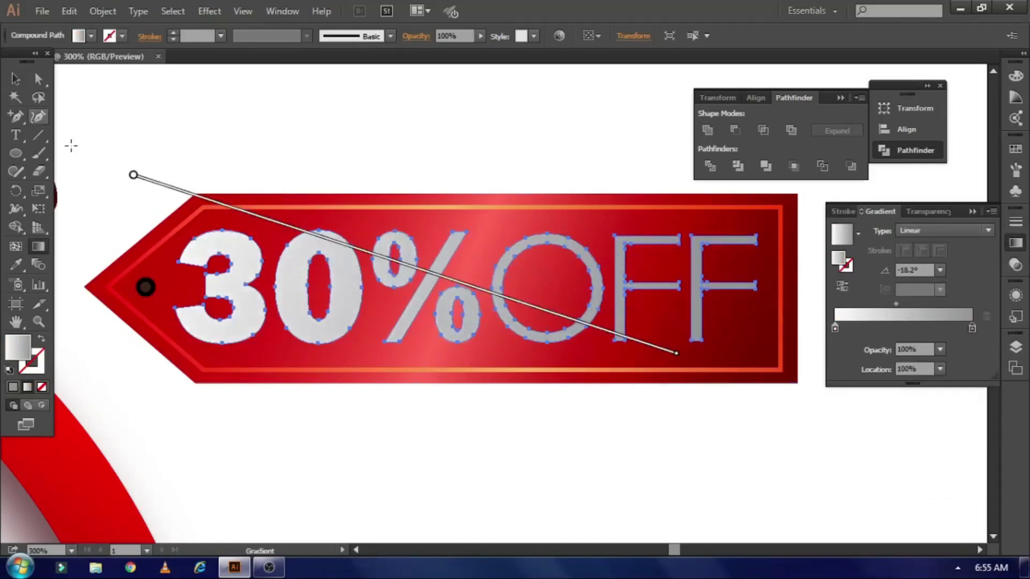
drag(105, 220, 793, 348)
key(v)
click(202, 131)
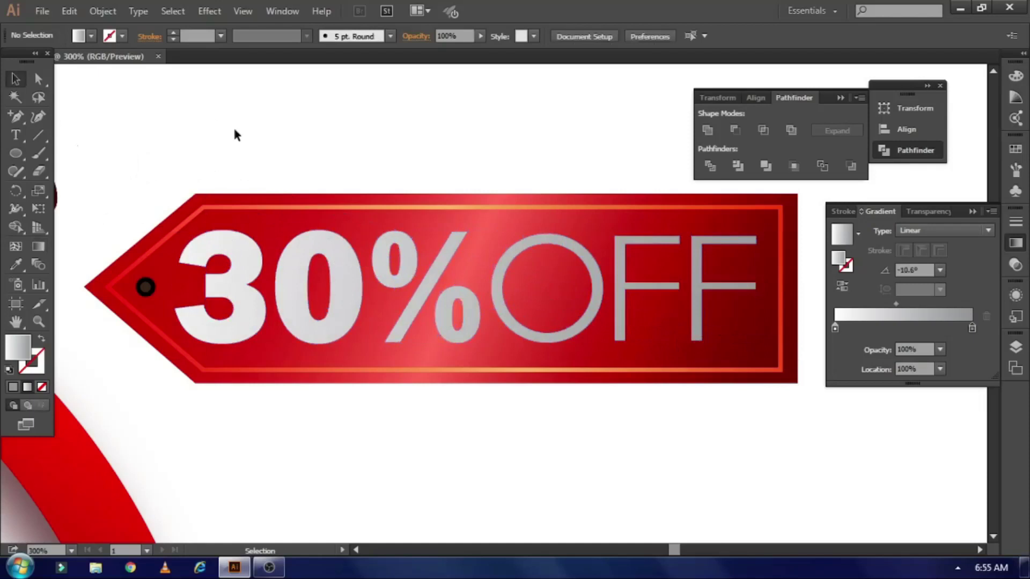
key(ctrl+minus)
key(ctrl+minus)
Browse the artistic effects list and close it without applying anything
right_click(570, 309)
click(596, 378)
click(209, 11)
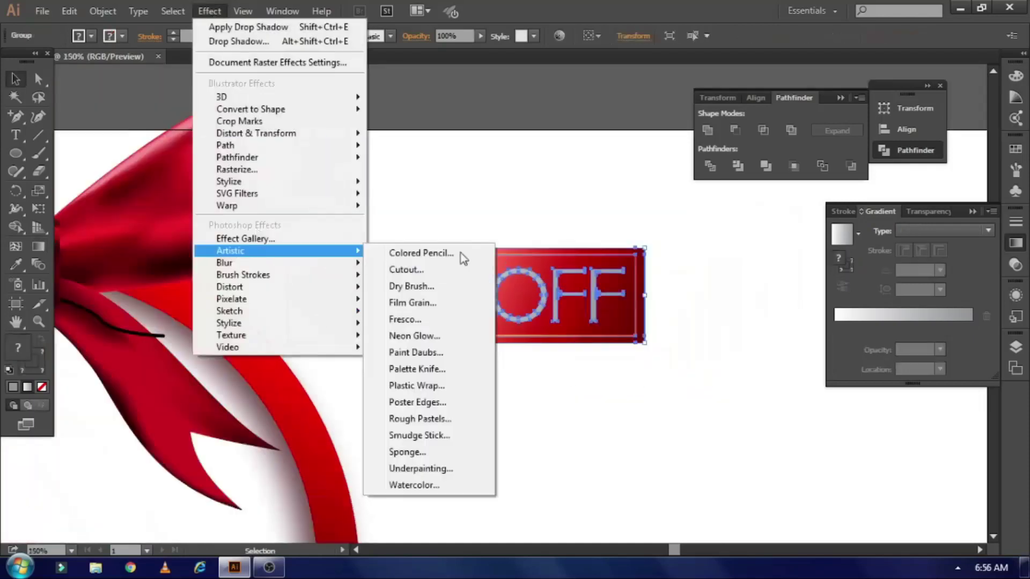
click(480, 190)
Shrink the 30% OFF tag and move it left onto the bow
click(525, 268)
drag(724, 253, 636, 255)
drag(564, 189, 420, 239)
Select the whole bow and bring it forward so the tag's string shows
click(279, 349)
shift+click(134, 242)
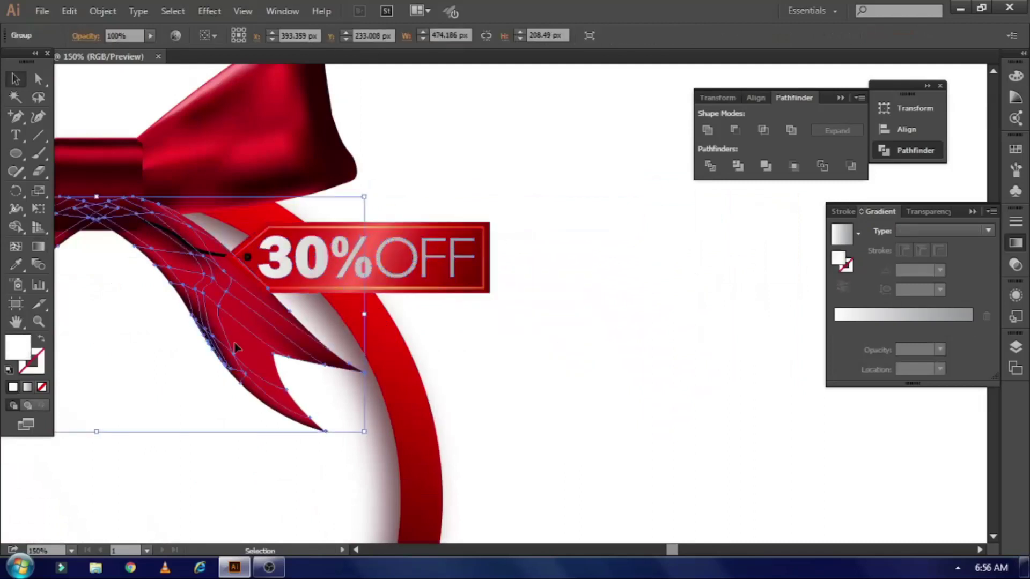
shift+click(241, 134)
drag(385, 366, 599, 382)
right_click(590, 292)
mouse_move(633, 418)
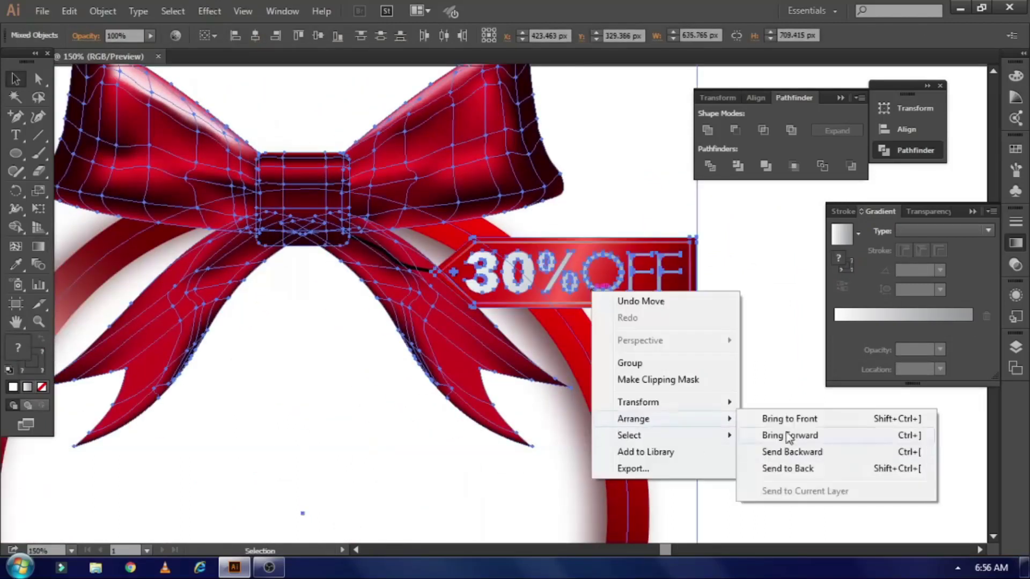
click(783, 453)
click(750, 456)
Rotate the tag about 15° clockwise, then select its black string
key(ctrl+equal)
key(ctrl+equal)
click(670, 303)
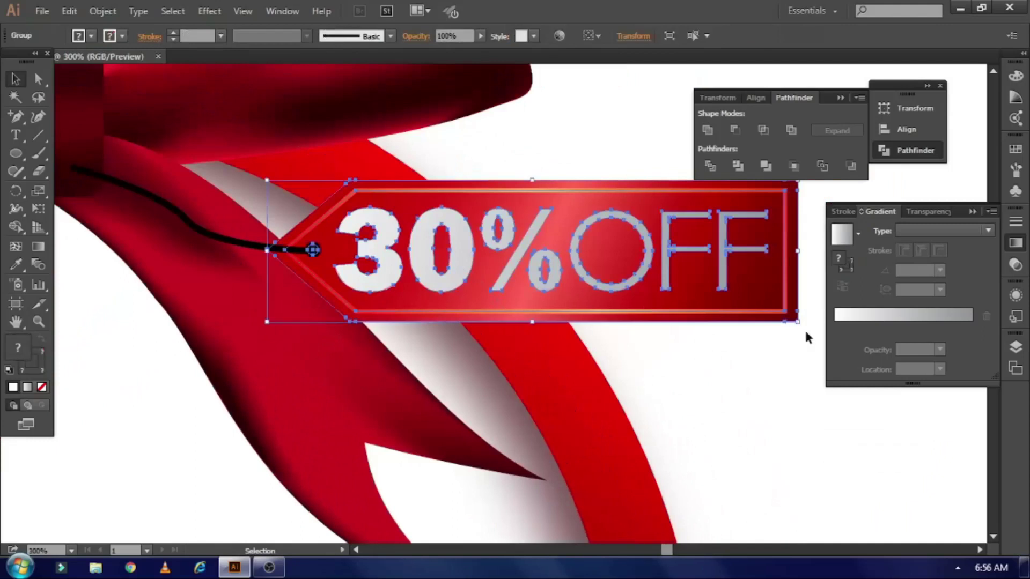
drag(804, 329, 782, 398)
click(837, 495)
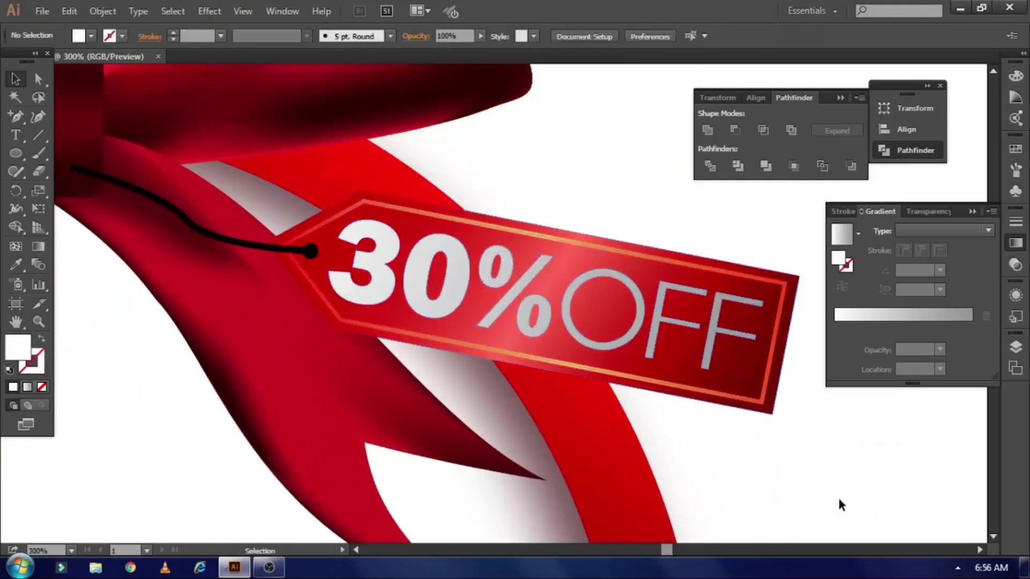
click(272, 248)
click(209, 11)
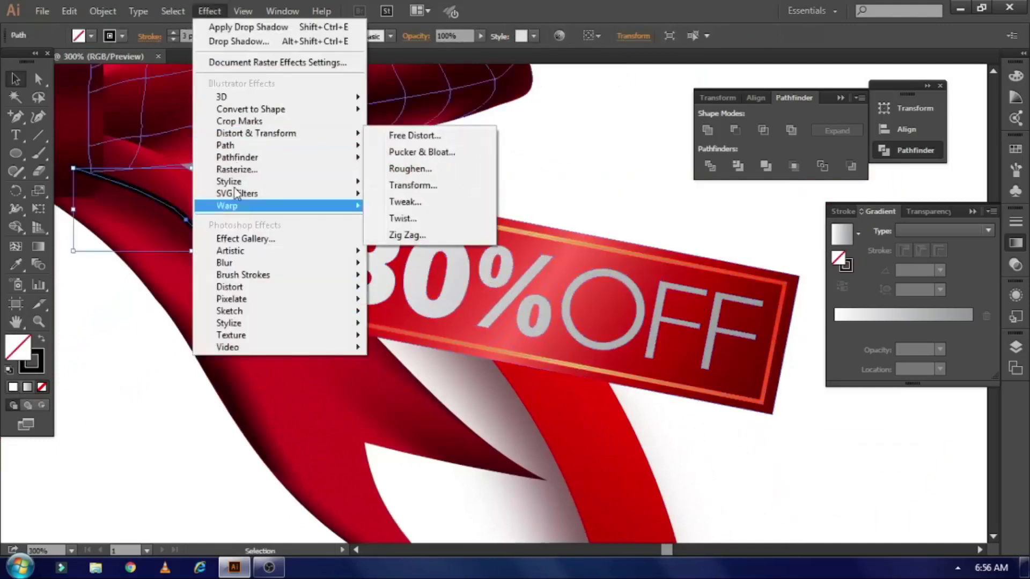
Give the black string a black drop shadow with small left offset and slight blur
click(396, 203)
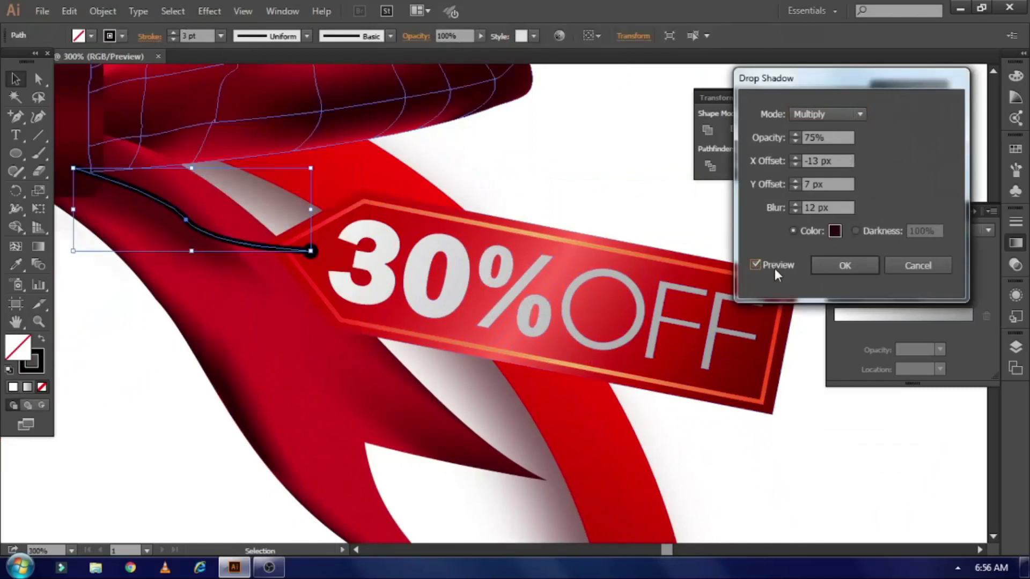
click(834, 231)
click(552, 316)
click(882, 130)
click(795, 211)
click(796, 189)
click(799, 163)
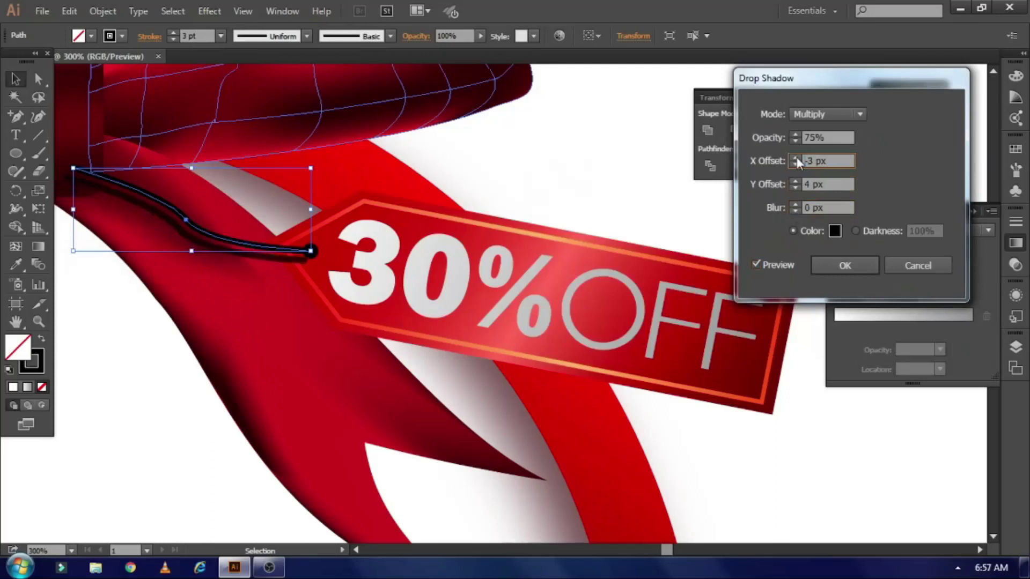
click(796, 204)
click(853, 265)
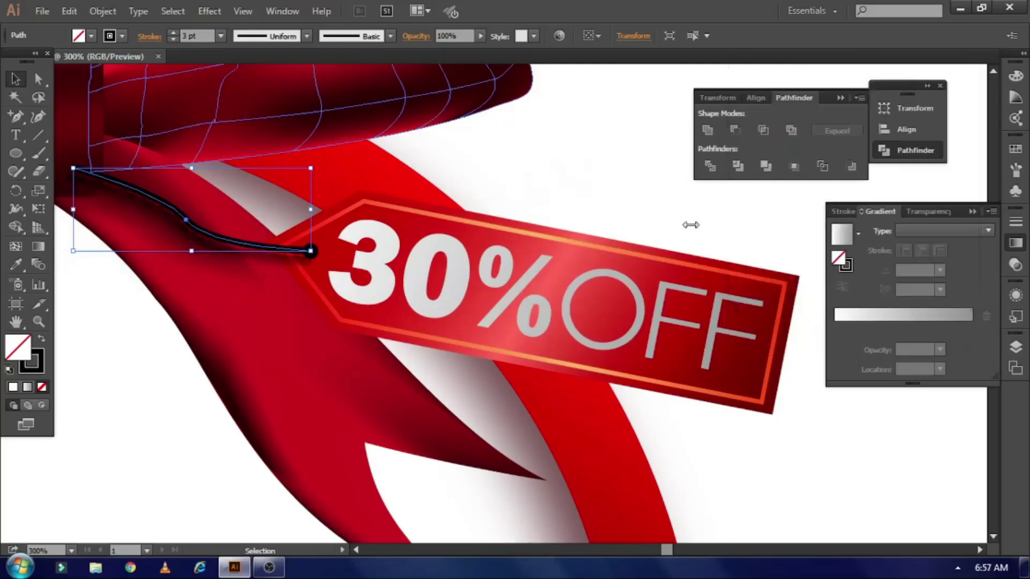
click(691, 225)
Add a soft black drop shadow to the 30% OFF tag, offset down-left
key(ctrl+1)
right_click(328, 236)
click(653, 372)
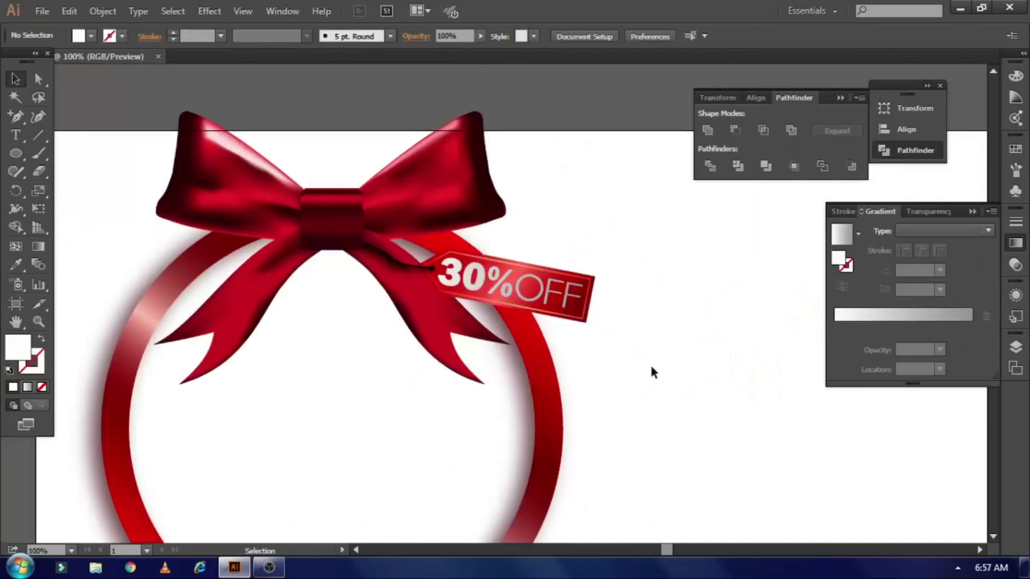
click(536, 292)
click(209, 11)
click(414, 182)
click(795, 181)
click(796, 181)
click(796, 181)
click(794, 163)
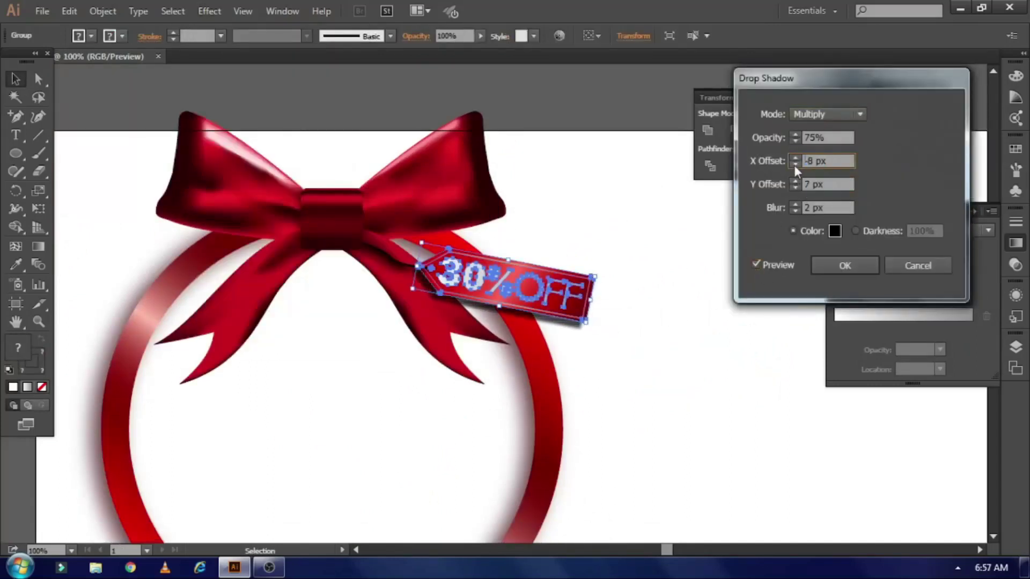
click(794, 205)
click(795, 204)
click(794, 205)
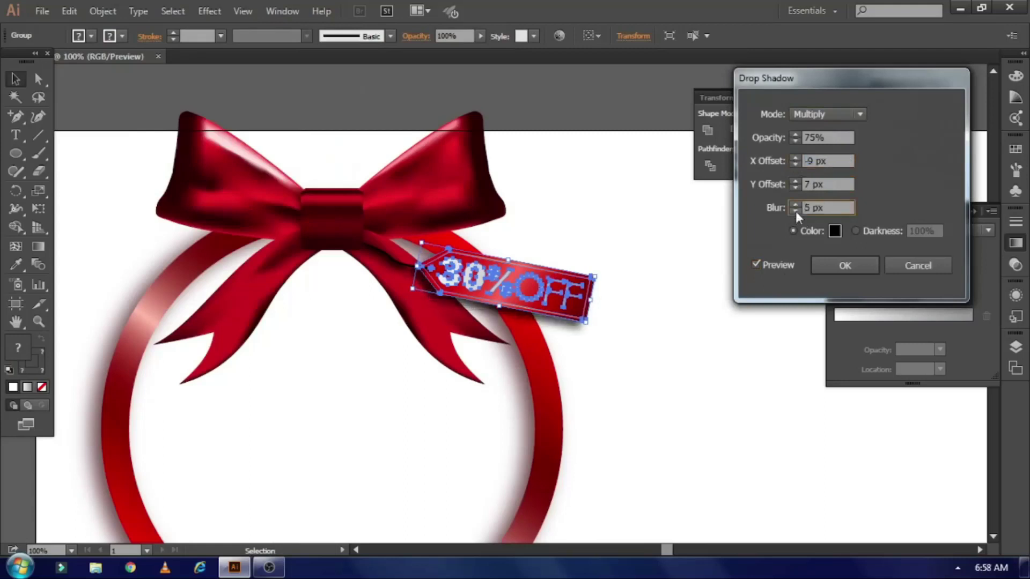
key(Return)
click(668, 333)
Apply a matching drop shadow to the red bow
scroll(667, 332, down, 3)
click(226, 236)
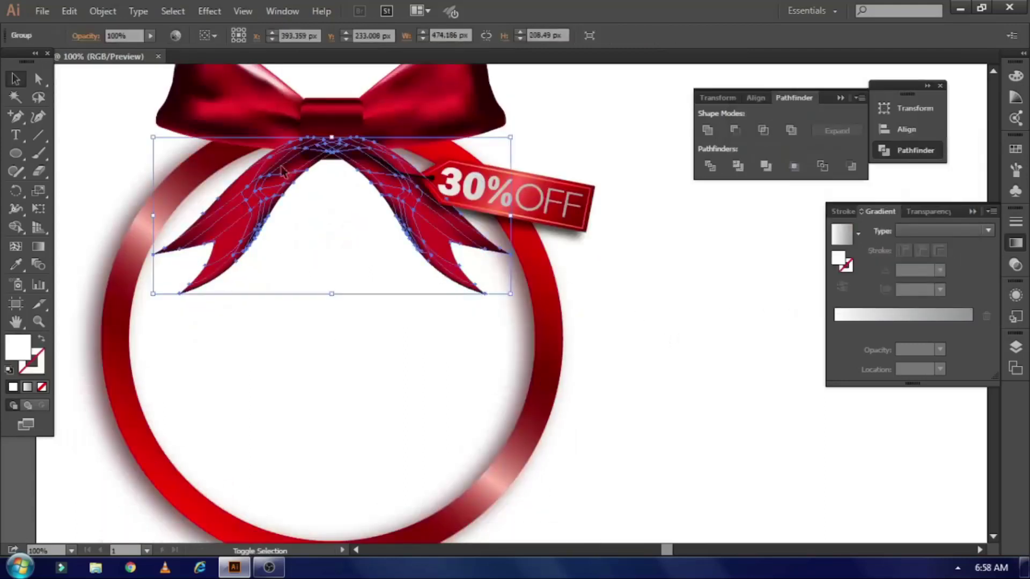
shift+click(241, 99)
click(209, 11)
click(418, 184)
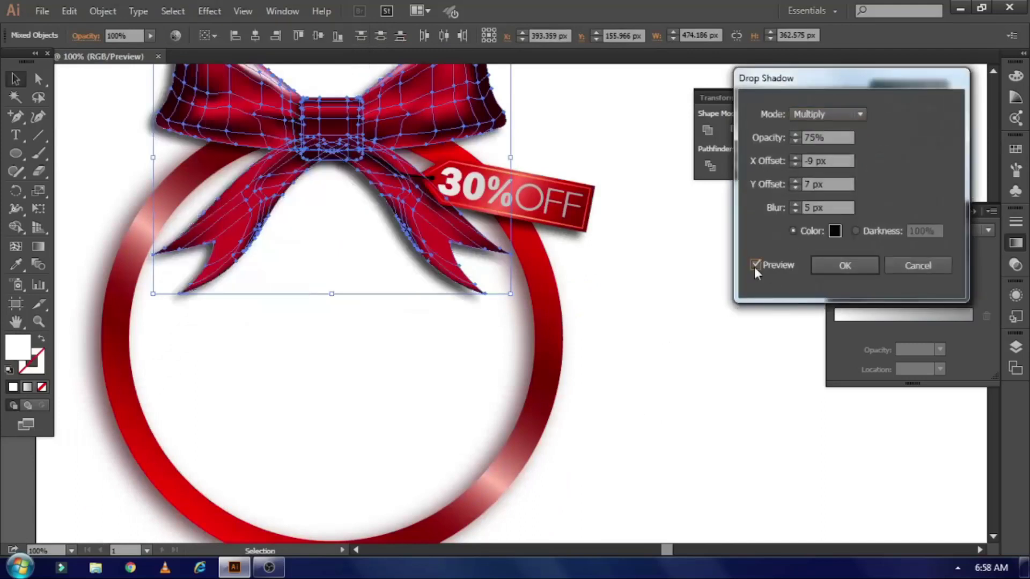
click(795, 205)
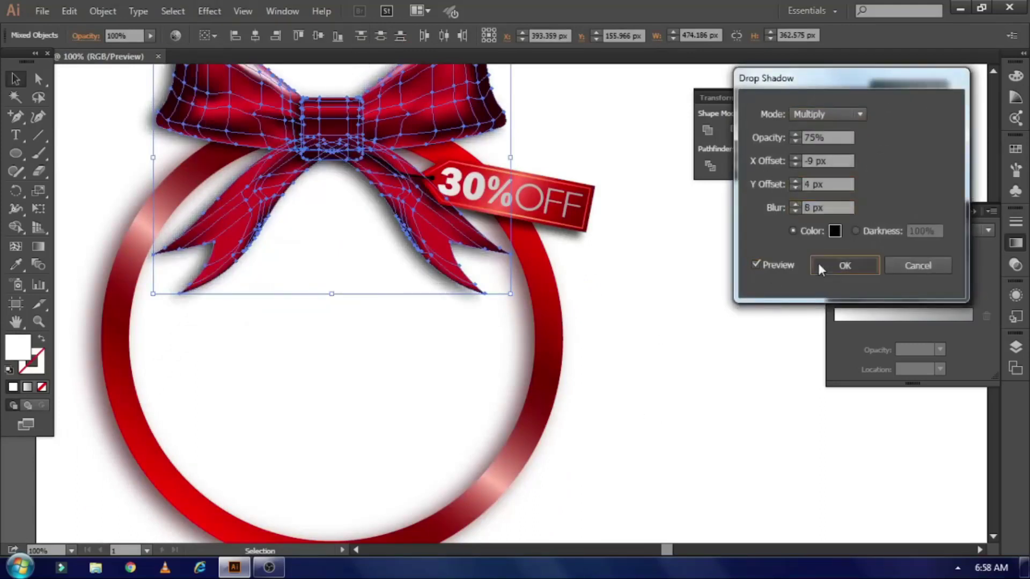
click(820, 265)
click(681, 291)
key(ctrl+minus)
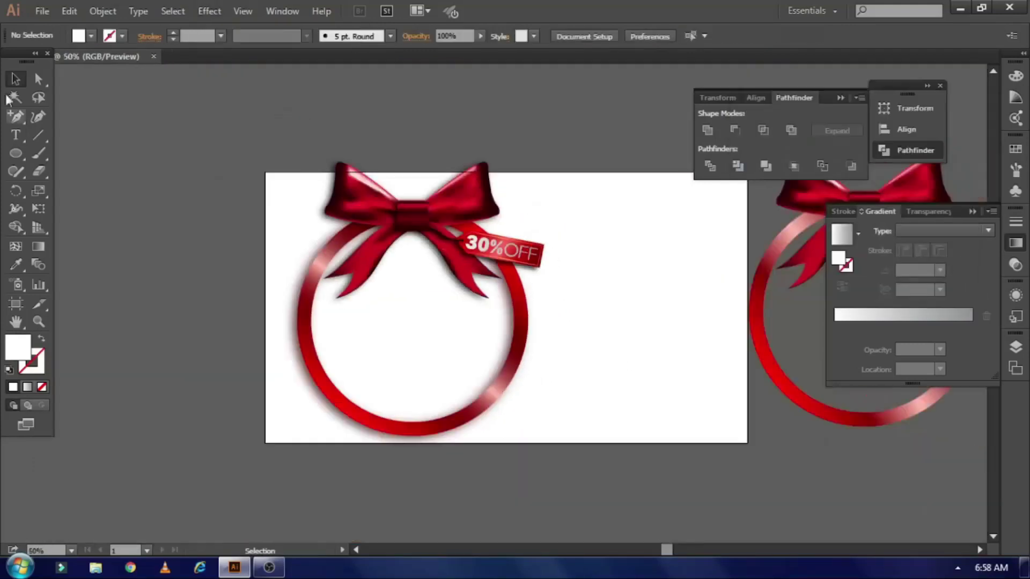
Shrink the ring ellipse to about 513 px and give its stroke a gradient
click(15, 79)
click(396, 426)
drag(436, 472, 433, 460)
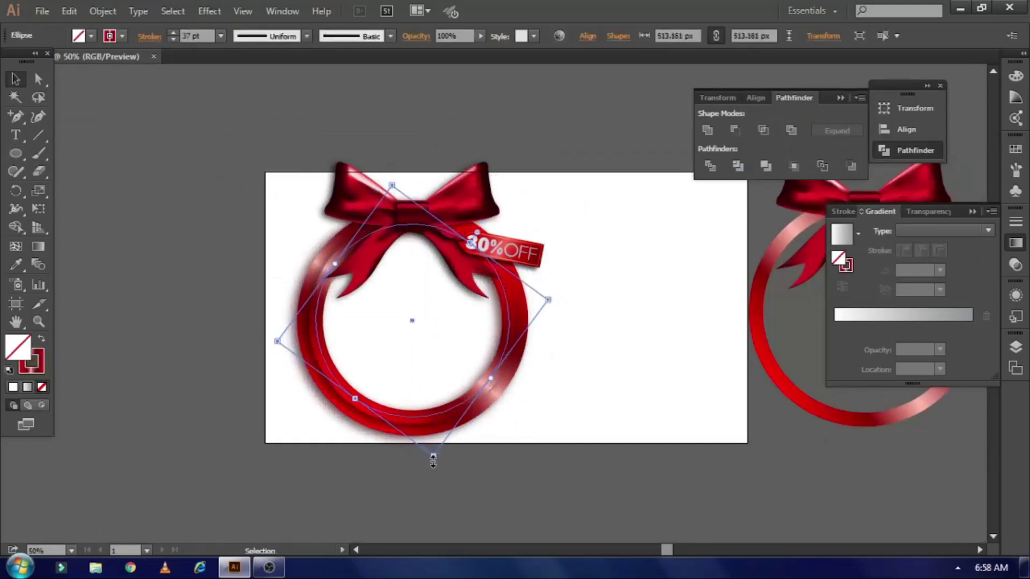
right_click(485, 462)
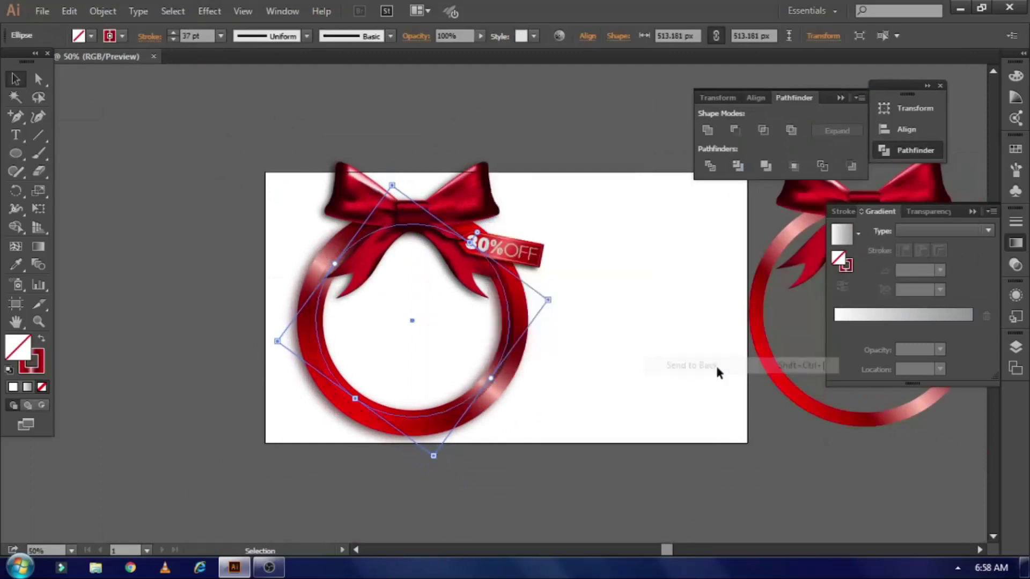
click(842, 234)
Remove the dark gradient stop and try white, purple, then pink on the end stops
double_click(972, 327)
click(797, 375)
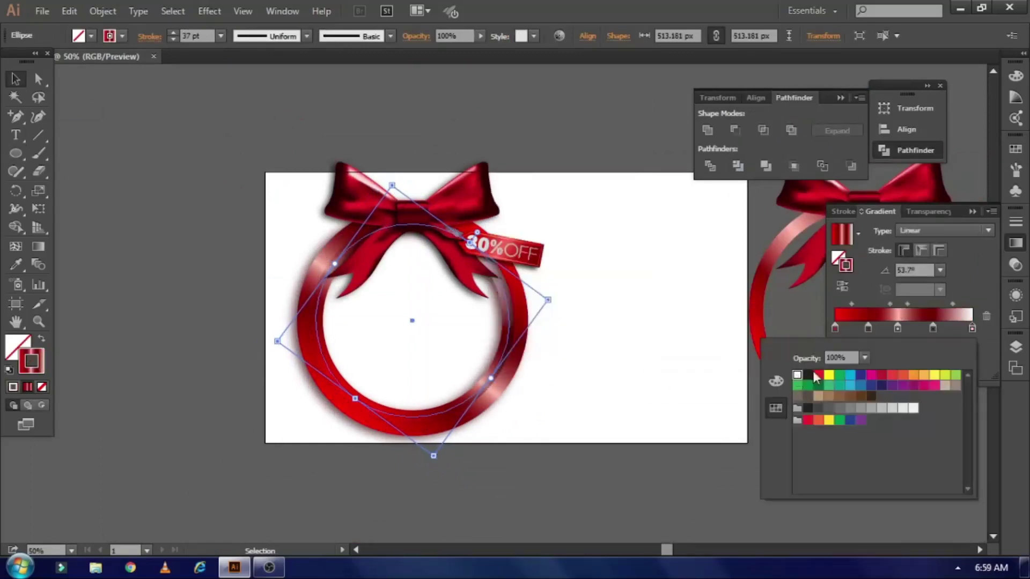
drag(932, 327, 923, 370)
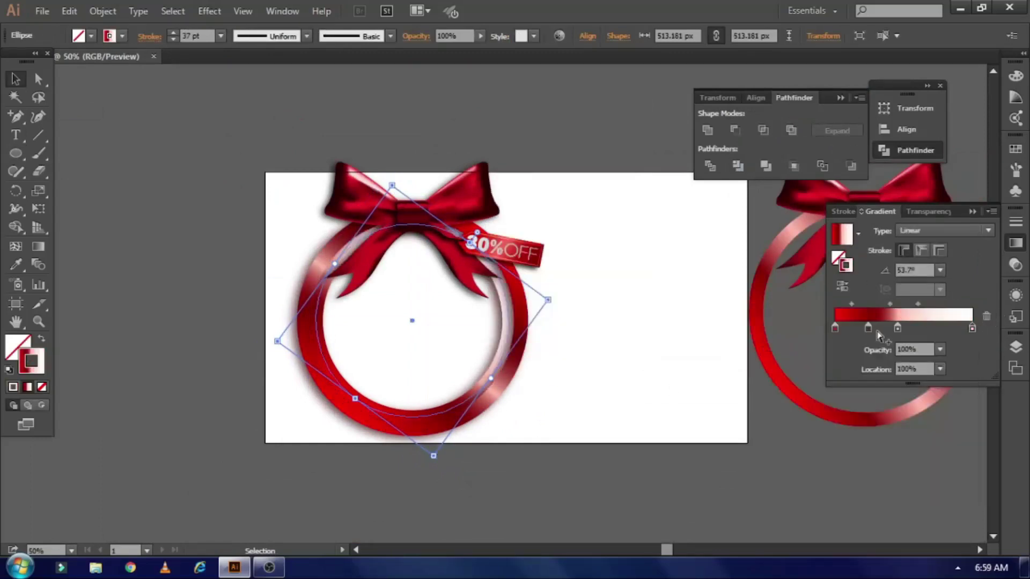
click(985, 317)
double_click(834, 327)
click(796, 376)
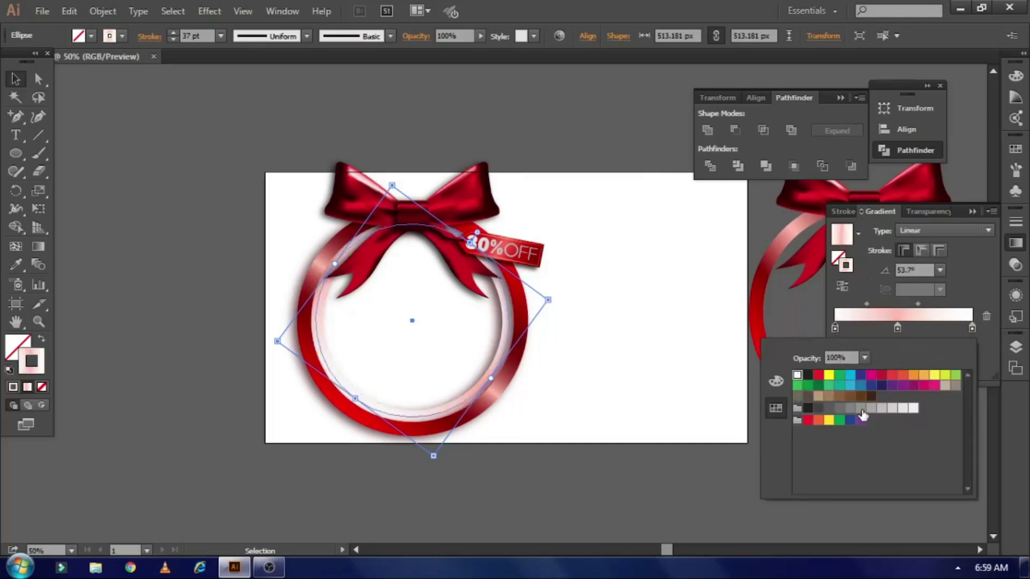
click(902, 385)
click(931, 387)
Make both end stops pink and place a middle stop at about 50%
double_click(972, 327)
click(933, 386)
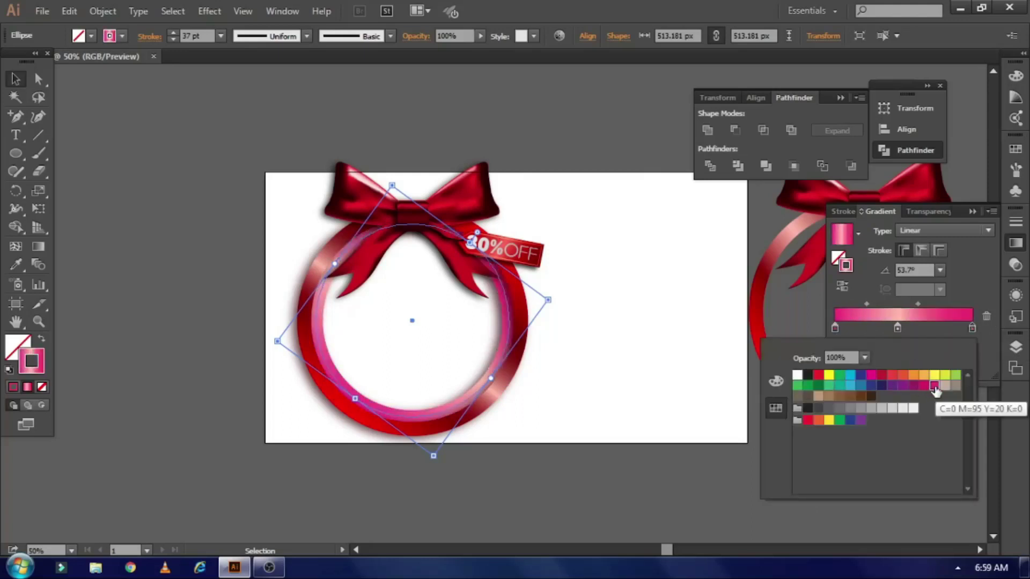
drag(971, 327, 880, 327)
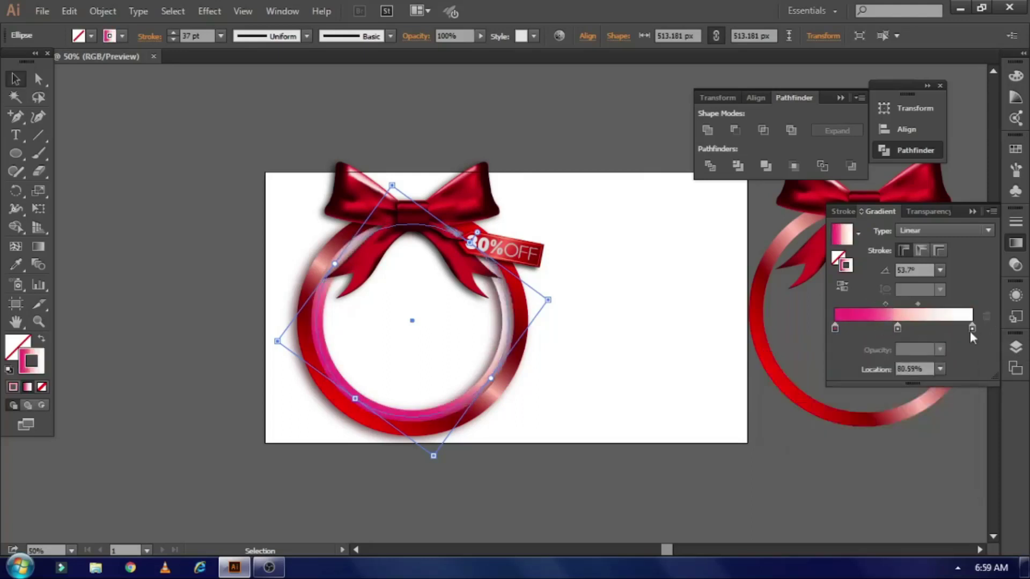
double_click(970, 328)
click(934, 386)
drag(897, 328, 904, 328)
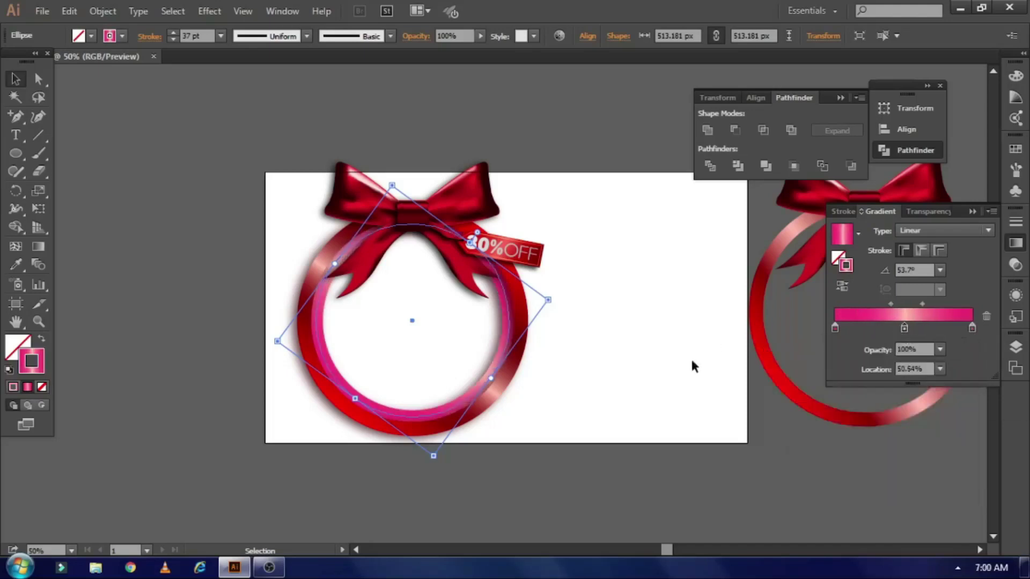
Set the gradient's end stops to salmon and its middle stop to white
double_click(834, 328)
drag(873, 413, 890, 407)
double_click(971, 328)
click(904, 328)
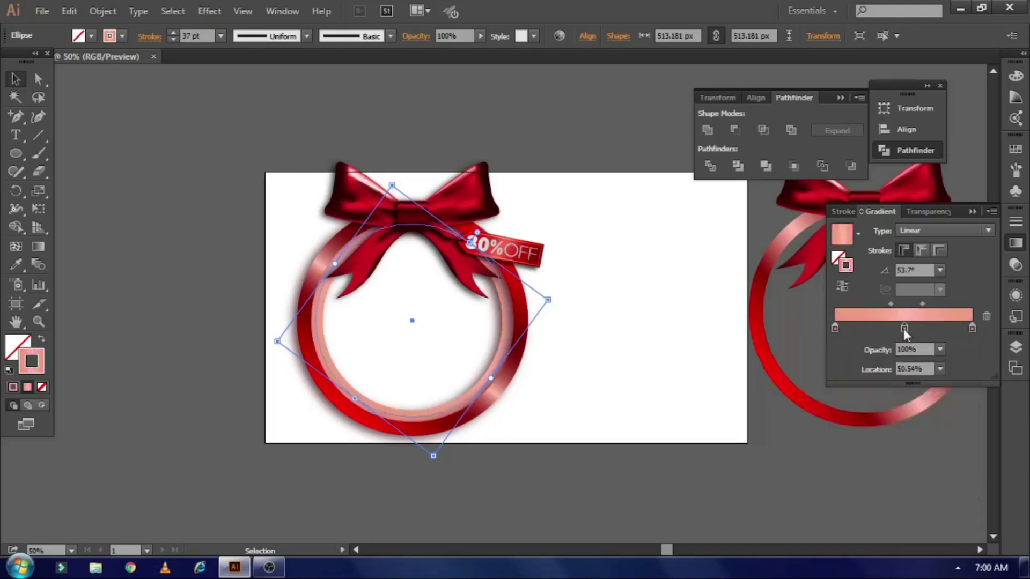
double_click(904, 328)
click(801, 370)
click(138, 188)
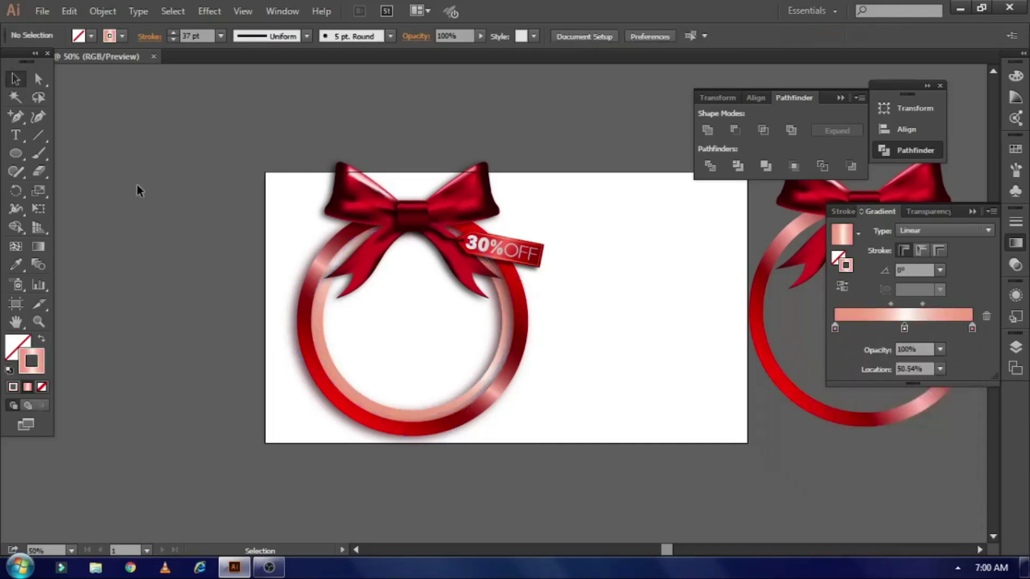
Zoom in slightly and add the ONLY TODAY text with the Type tool
click(474, 367)
click(614, 351)
key(ctrl+plus)
key(ctrl+plus)
key(t)
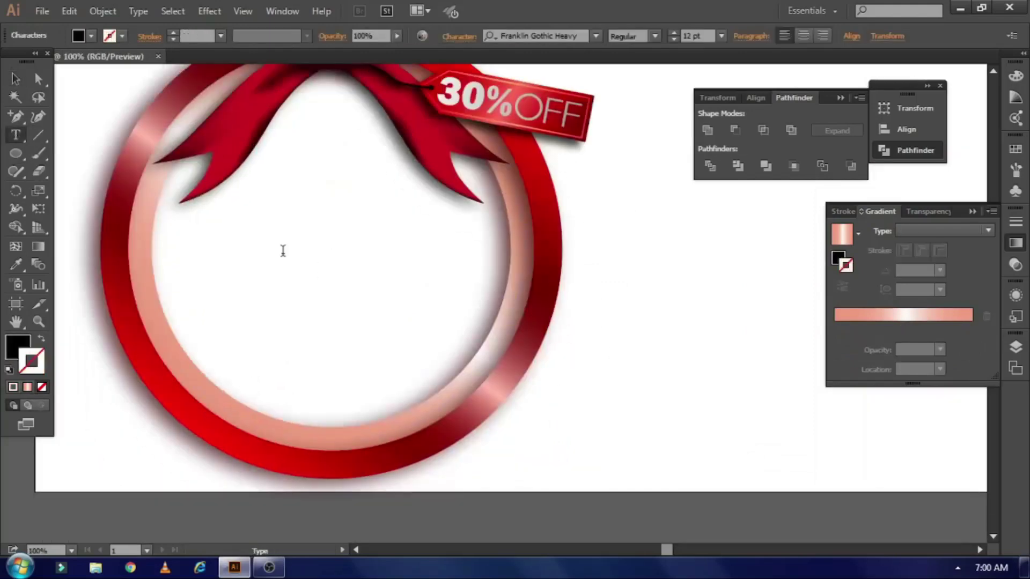
text(ONLY TODAY)
key(Escape)
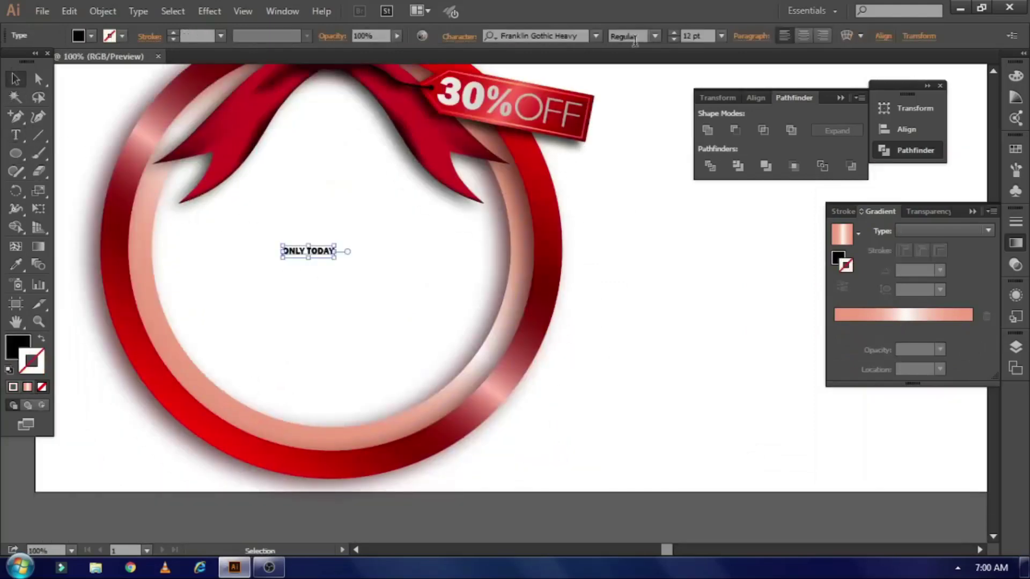
Set ONLY TODAY to Arial Regular, enlarge it, and move it into the ring
click(536, 35)
text(AR)
click(689, 158)
click(655, 36)
click(637, 52)
click(655, 35)
click(638, 69)
mouse_move(329, 258)
mouse_down()
mouse_move(417, 269)
mouse_move(366, 206)
mouse_up()
Open the Character panel and raise the letter tracking above 10
click(282, 11)
mouse_move(326, 559)
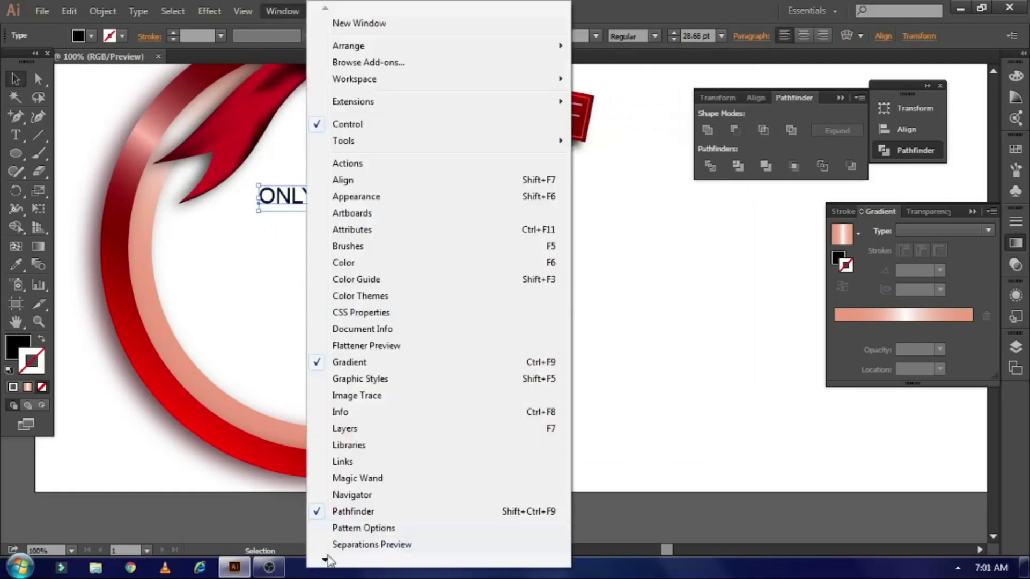
click(601, 405)
drag(126, 258, 721, 251)
click(734, 268)
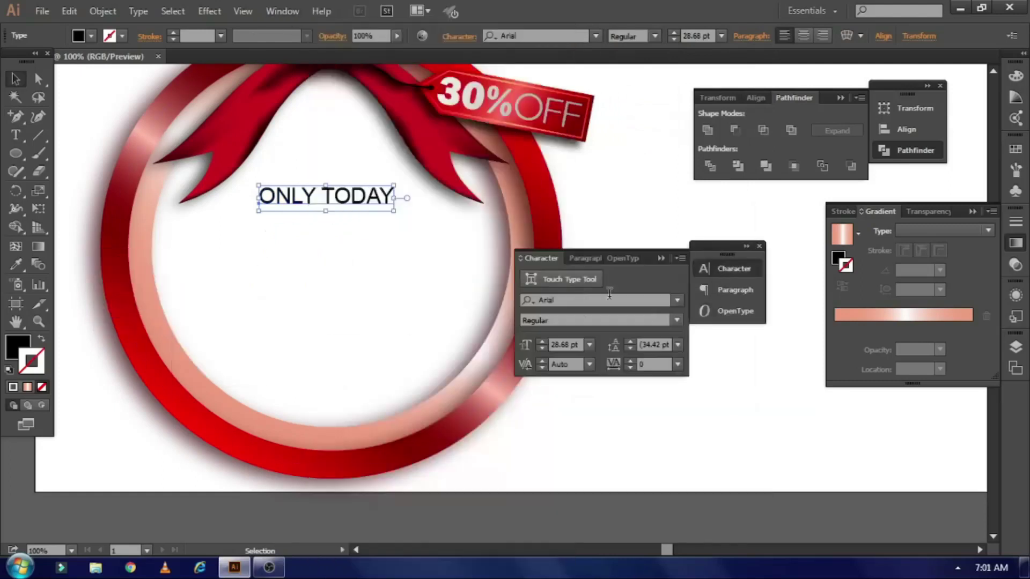
click(651, 364)
text(100)
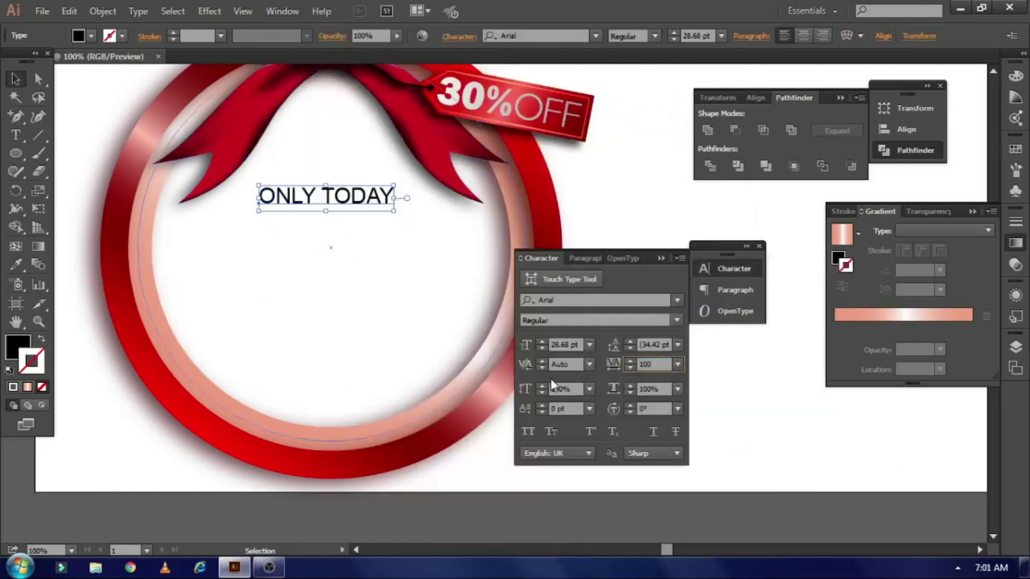
click(629, 360)
Change the ONLY TODAY font to Bebas Neue and nudge it into place
click(536, 35)
text(bebas)
key(Return)
mouse_move(361, 204)
mouse_down()
mouse_move(429, 215)
mouse_move(363, 195)
mouse_up()
Fill the ONLY TODAY text with a red swatch and deselect it
click(106, 38)
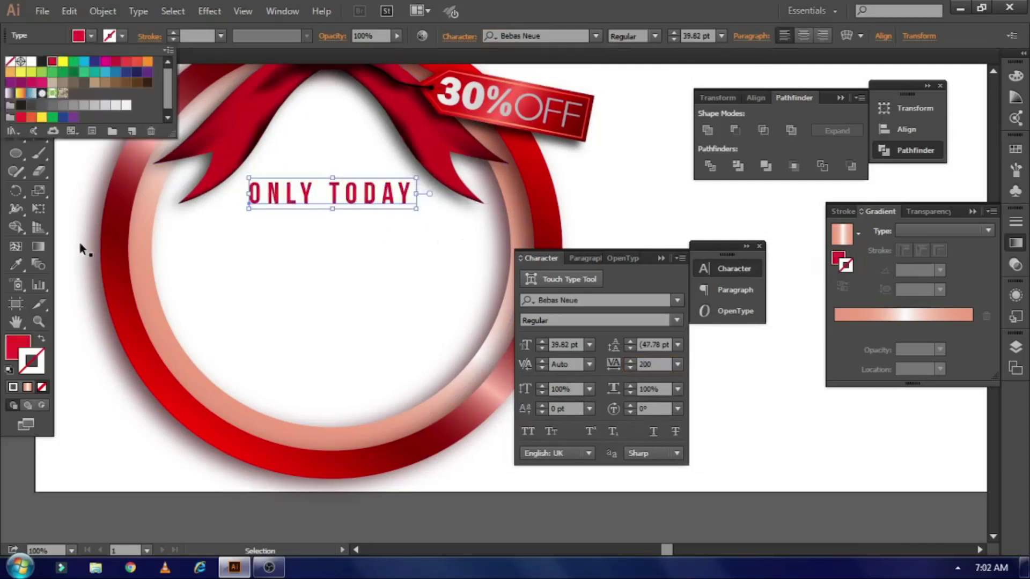
click(123, 455)
click(16, 134)
click(227, 258)
key(Return)
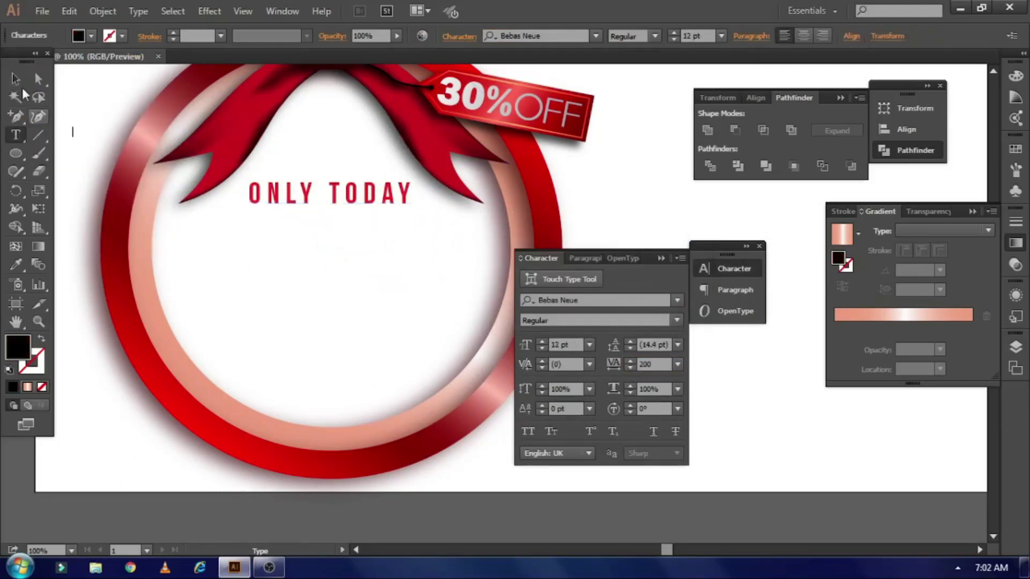
Enlarge the BLACK text to about 105 pt and place it under ONLY TODAY
click(16, 136)
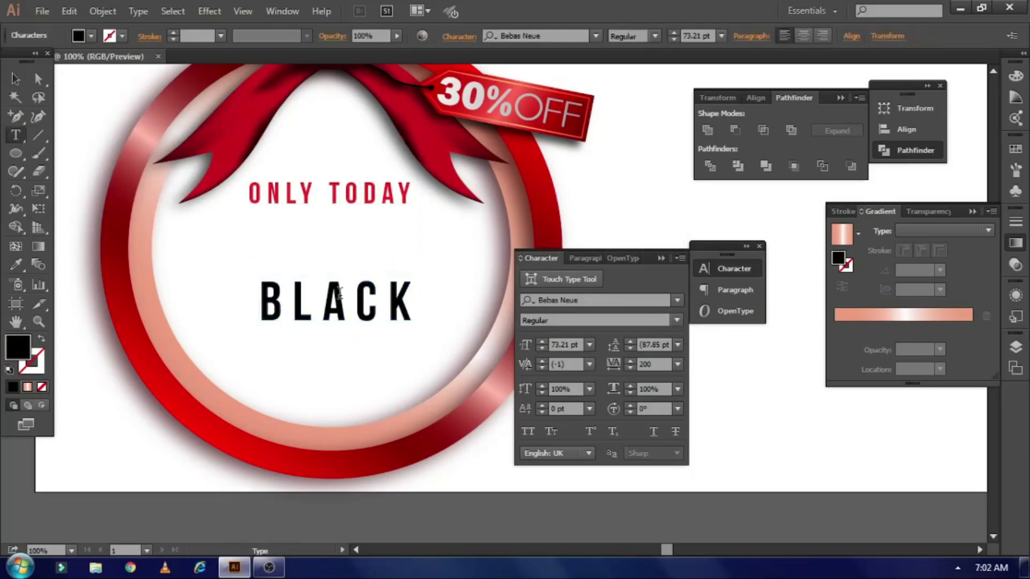
drag(340, 325, 300, 263)
drag(380, 268, 449, 322)
mouse_move(369, 281)
mouse_down()
mouse_move(369, 270)
mouse_move(369, 327)
mouse_up()
Try retyping a copy as FRIDAY in Arial Black, then undo the font change
double_click(370, 300)
text(FRI)
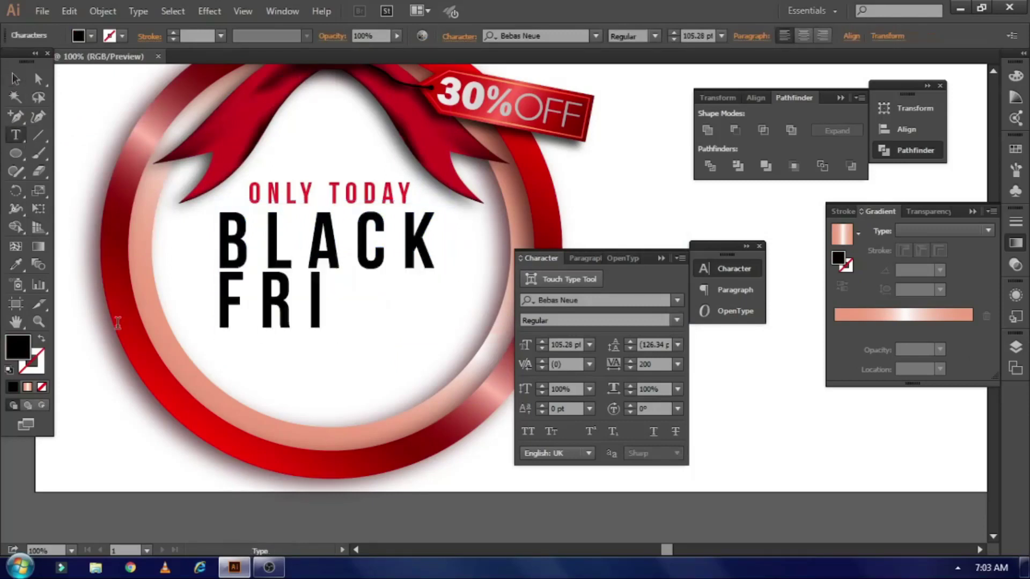
text(Y)
key(Escape)
click(595, 36)
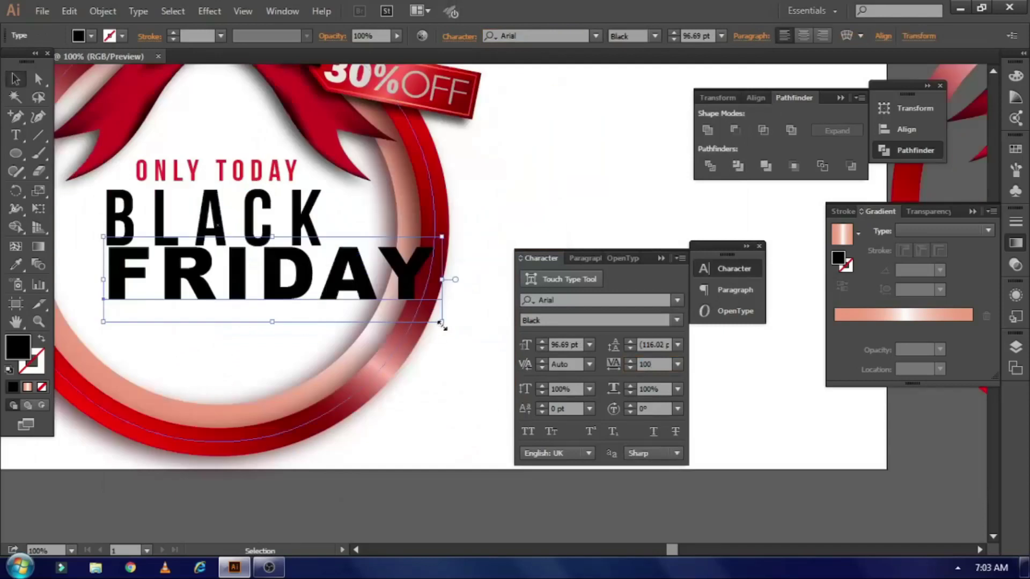
drag(442, 323, 328, 312)
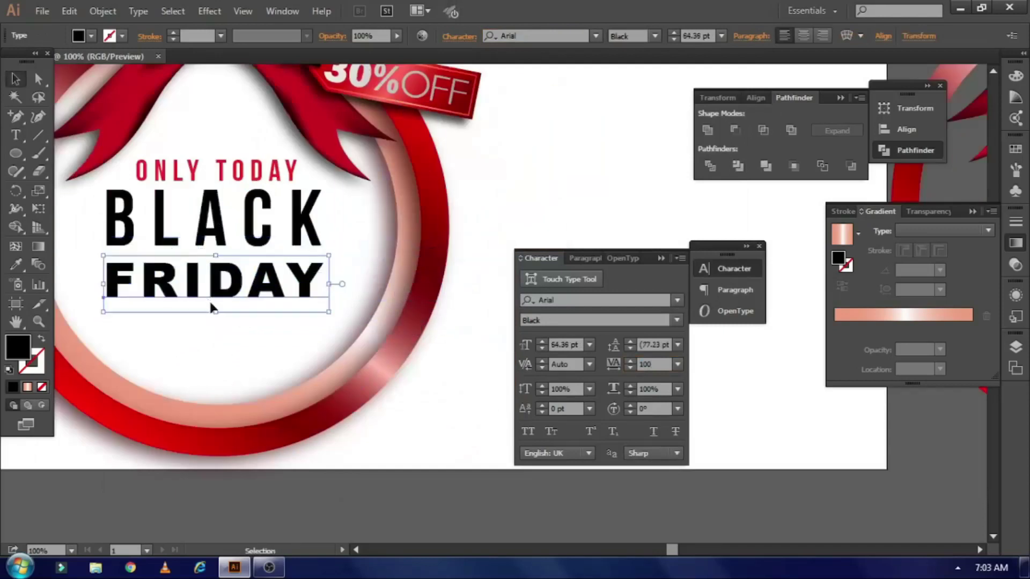
key(ctrl+z)
key(ctrl+z)
key(ctrl+z)
key(ctrl+z)
Duplicate BLACK below the original and retype the copy as FRIDAY
drag(217, 241, 217, 306)
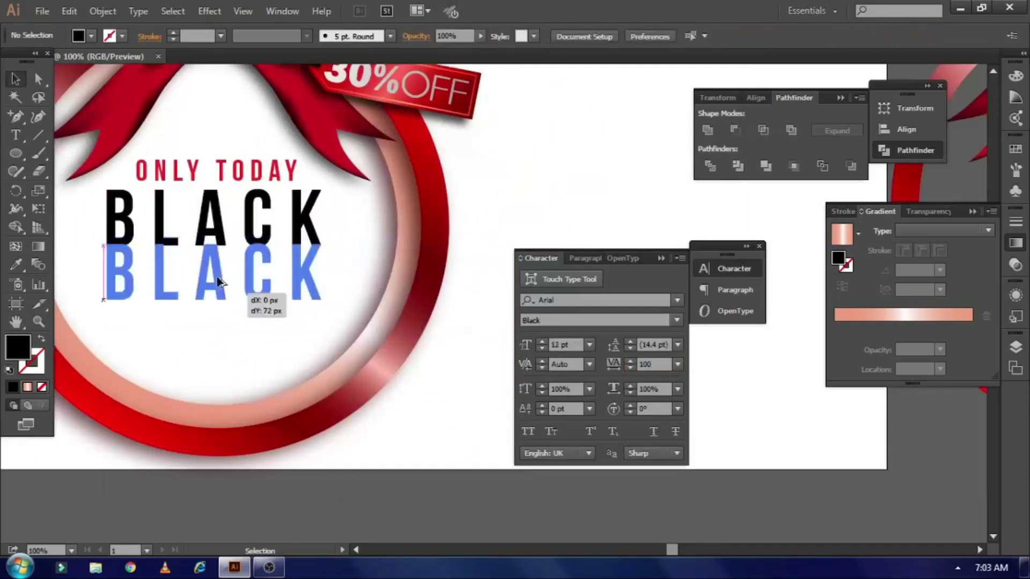
double_click(217, 307)
drag(338, 306, 107, 306)
text(FRIDA)
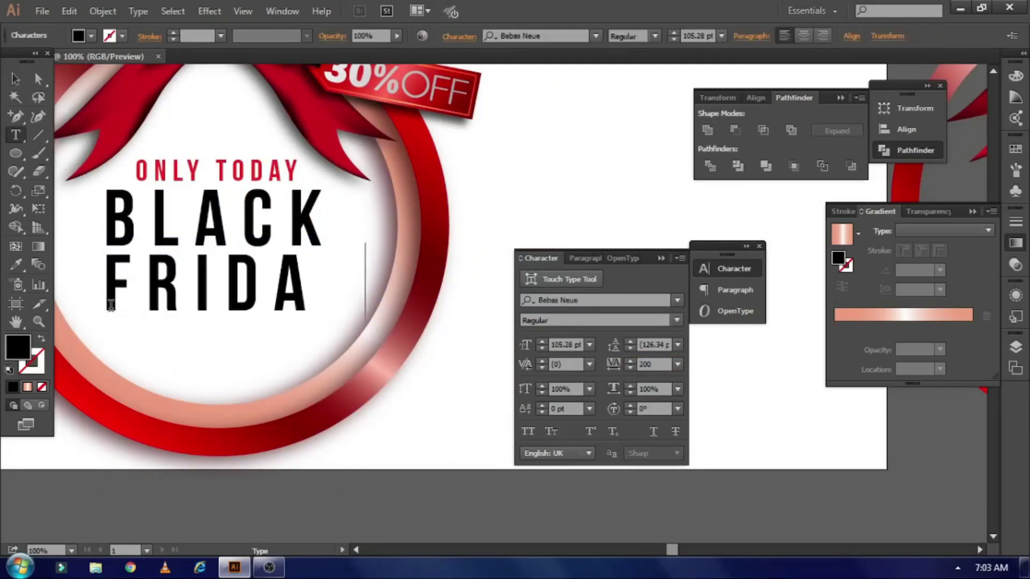
text(Y)
key(Escape)
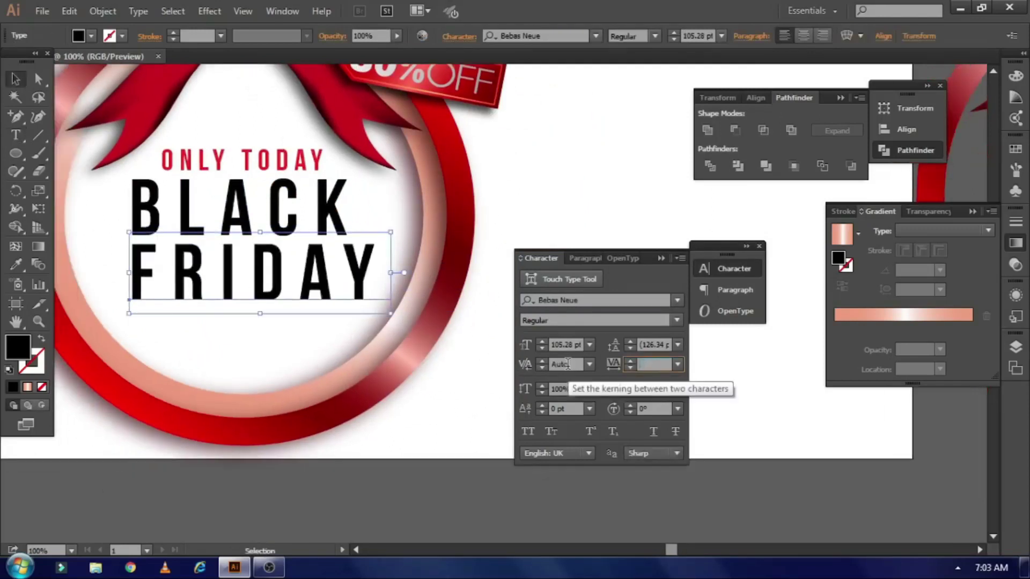
Adjust FRIDAY's tracking, widen it to match BLACK, and add a 7 pt stroke
text(00)
key(Return)
drag(343, 314, 362, 321)
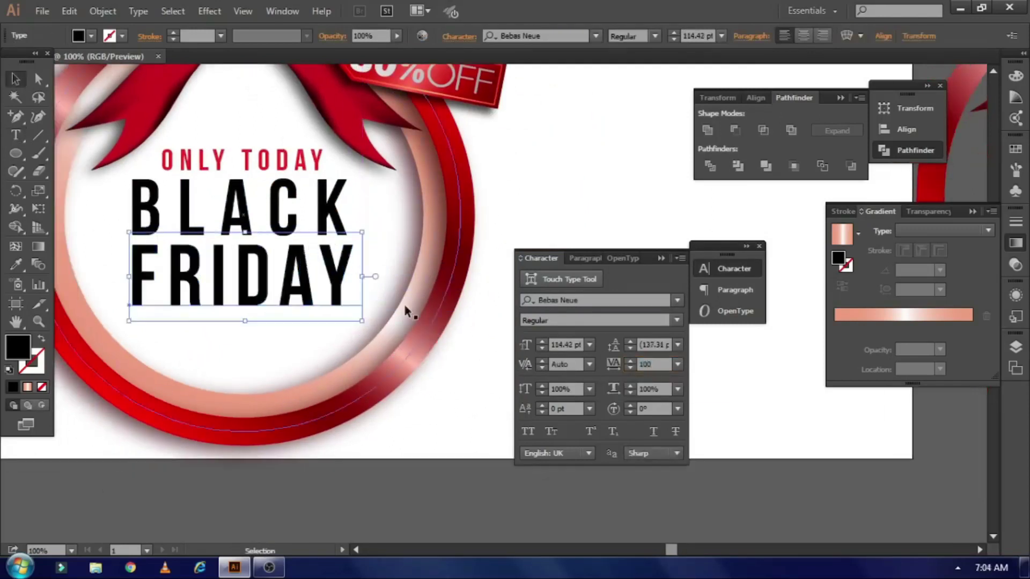
click(846, 211)
click(882, 228)
right_click(264, 267)
Expand FRIDAY's fill and stroke into outlines and unite its pieces into one shape
click(102, 11)
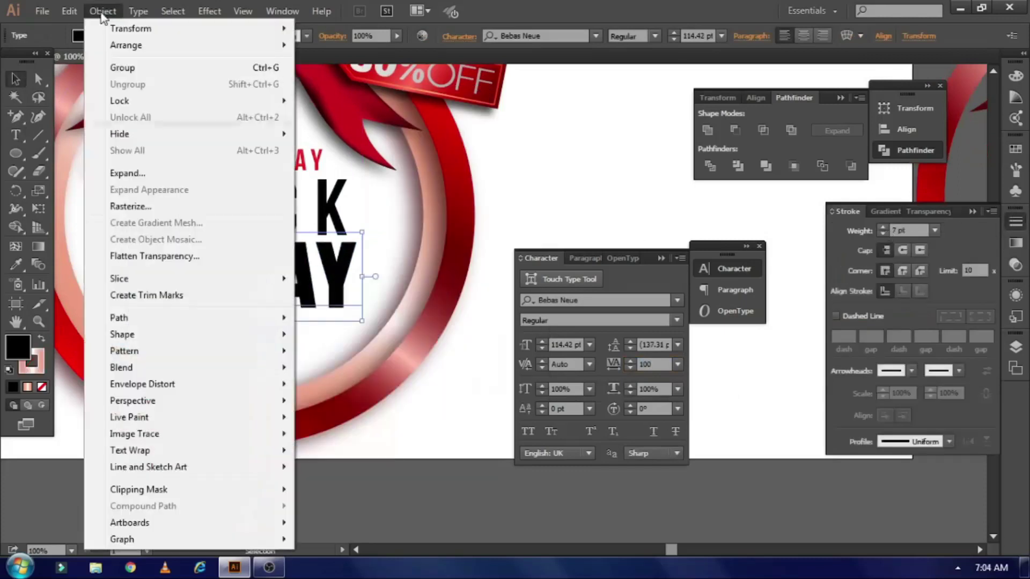
click(119, 177)
click(482, 369)
click(343, 273)
click(241, 273)
click(102, 11)
click(123, 173)
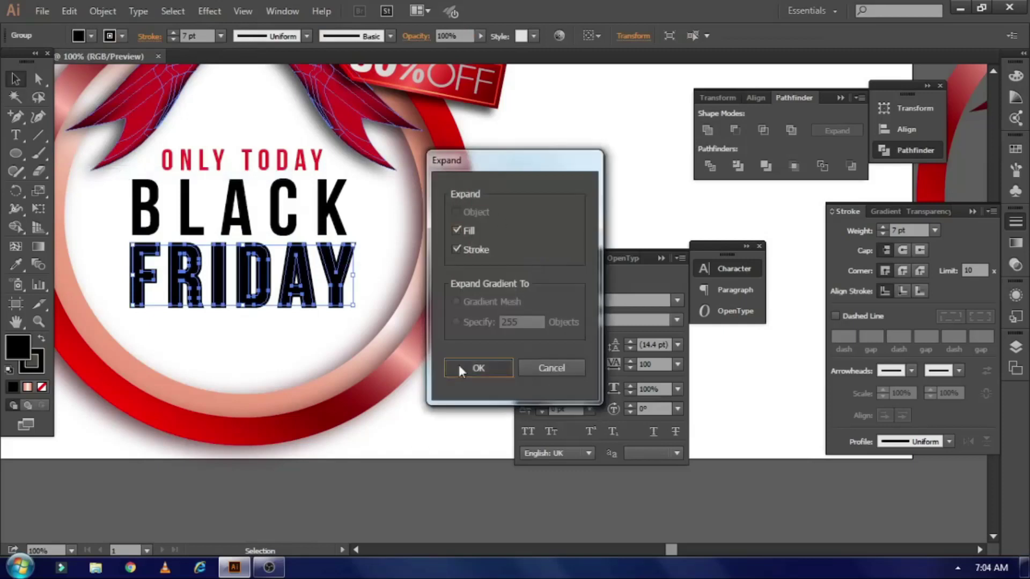
click(459, 367)
click(708, 131)
Lift the ONLY TODAY and BLACK FRIDAY headline lines higher so they stack tightly
scroll(271, 259, down, 1)
scroll(267, 265, up, 1)
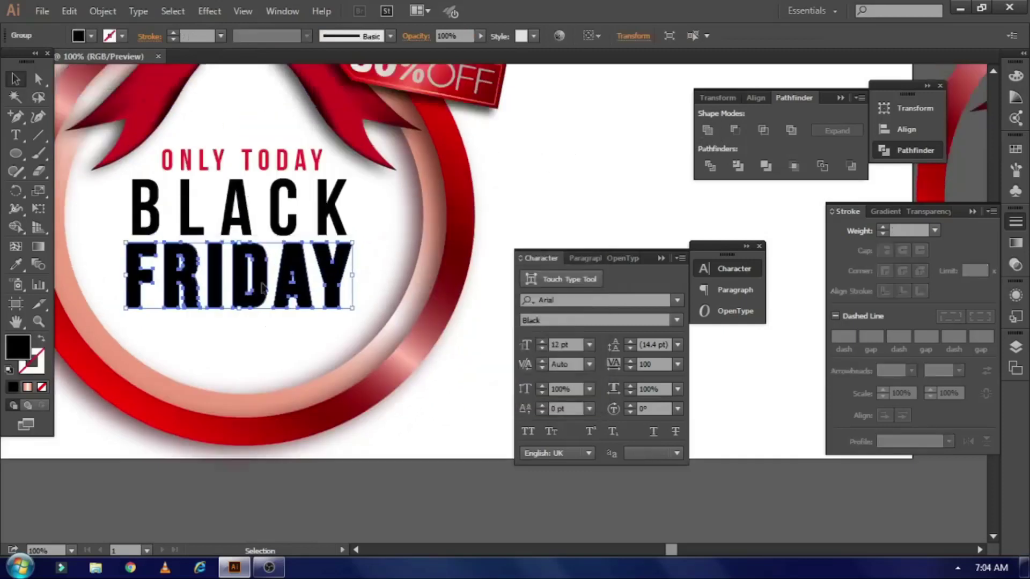
scroll(308, 199, up, 3)
click(249, 229)
drag(251, 231, 251, 194)
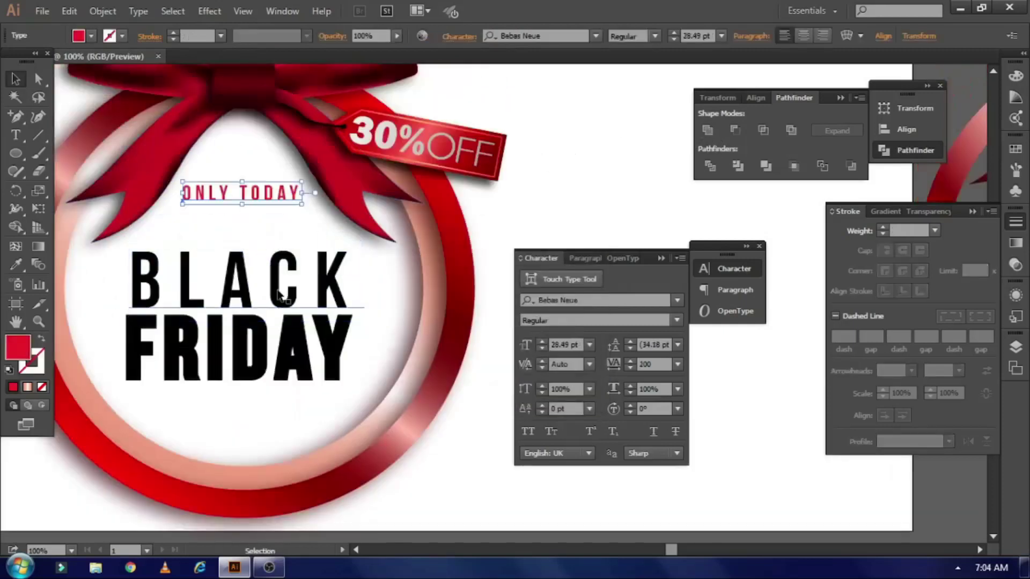
drag(236, 282, 236, 263)
drag(272, 354, 271, 333)
scroll(367, 448, down, 2)
Place a duplicate of FRIDAY directly below the original
click(367, 444)
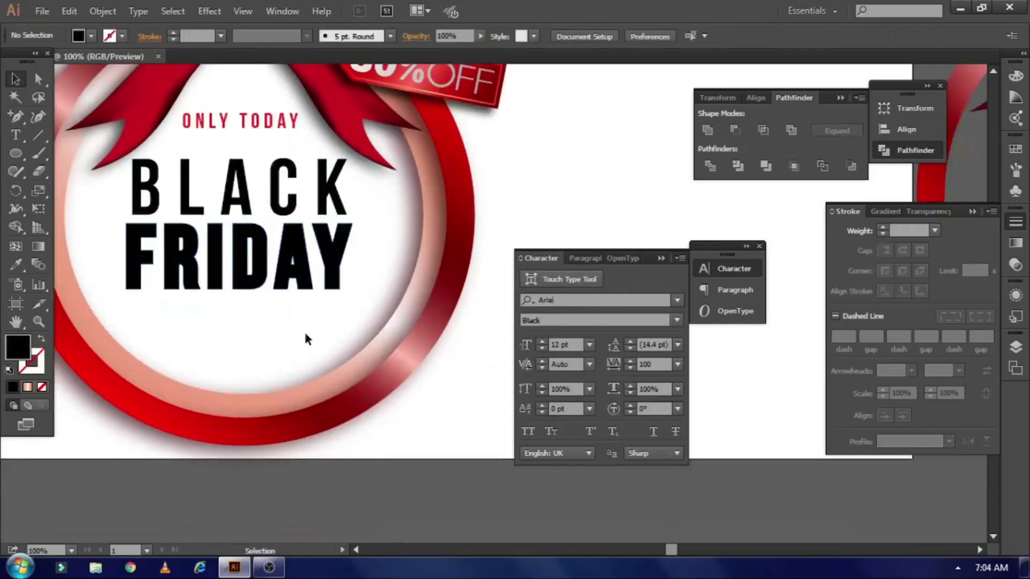
key(ctrl+equal)
scroll(322, 311, left, 5)
drag(382, 282, 382, 411)
scroll(310, 344, down, 3)
scroll(309, 344, right, 2)
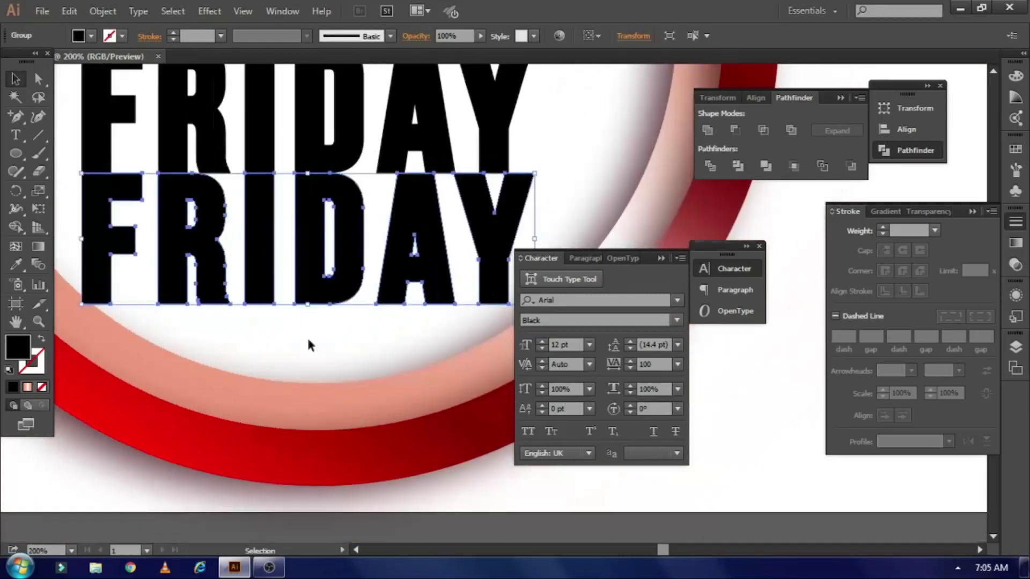
Give the lower FRIDAY a stroke, outline the stroke, and select the resulting blue outline shapes
click(882, 227)
click(882, 228)
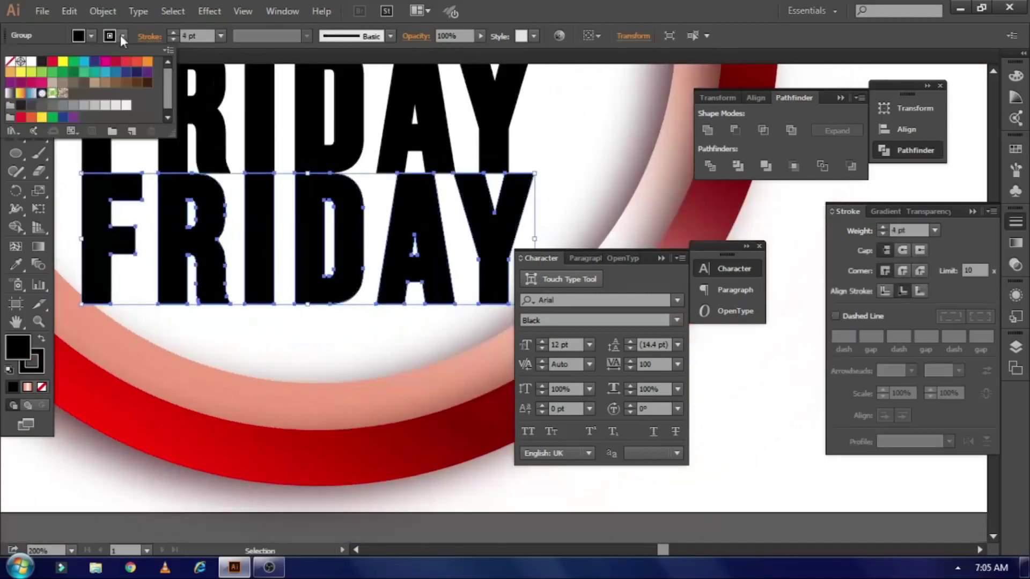
click(103, 10)
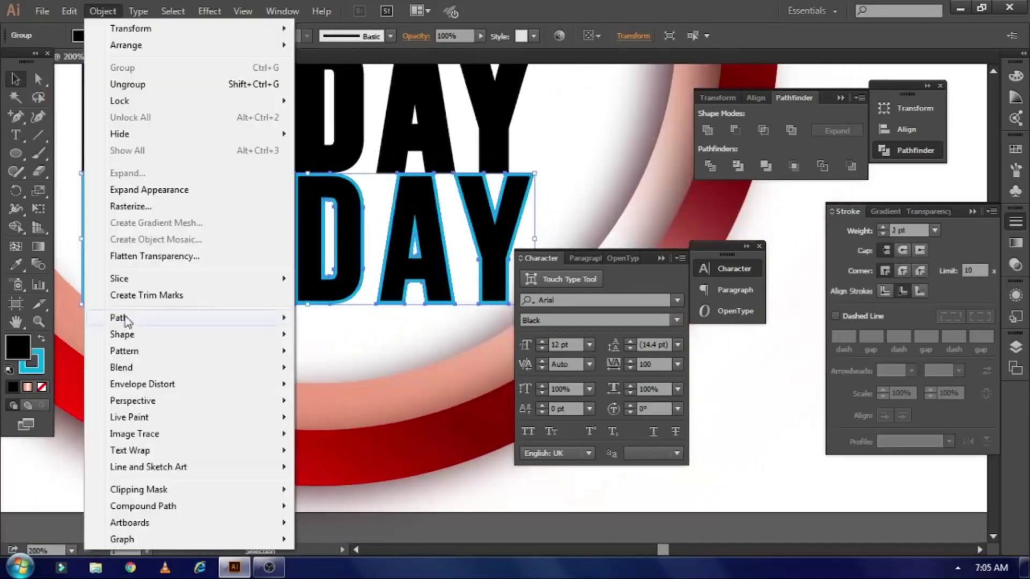
click(343, 345)
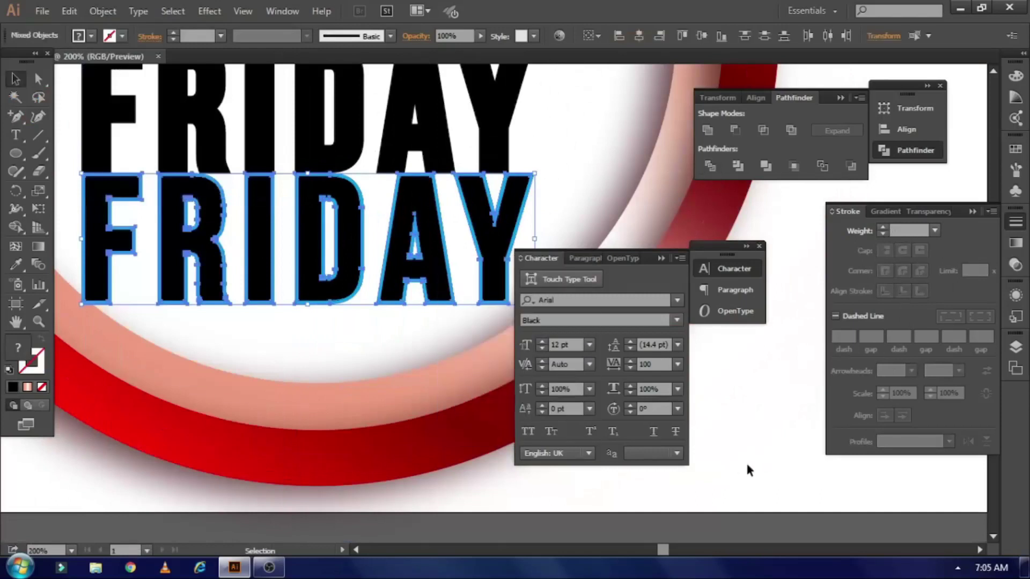
click(747, 465)
click(167, 303)
Delete the blue stroke outlines and apply a linear gradient fill to the lower FRIDAY
key(Delete)
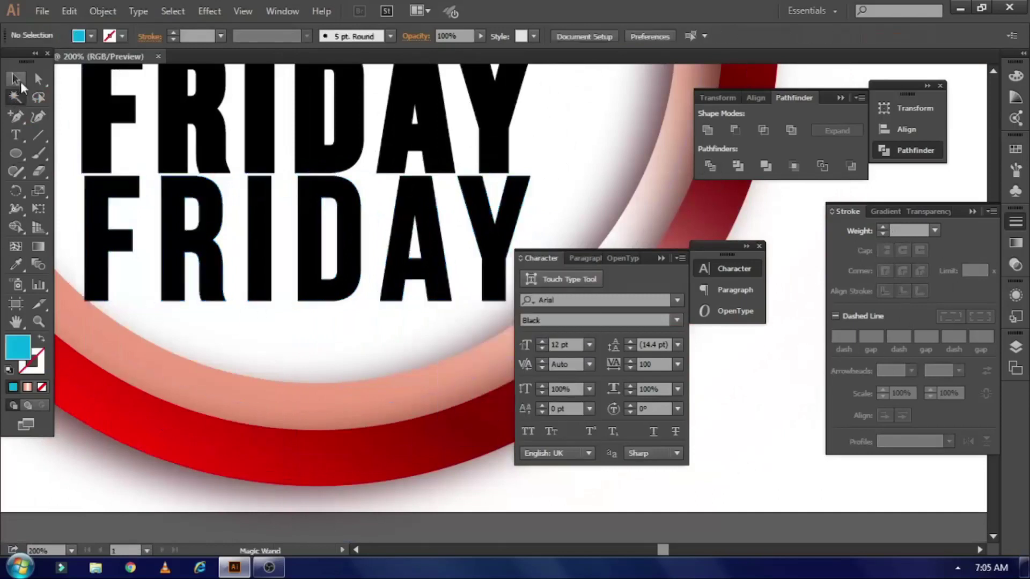
click(129, 258)
shift+click(193, 268)
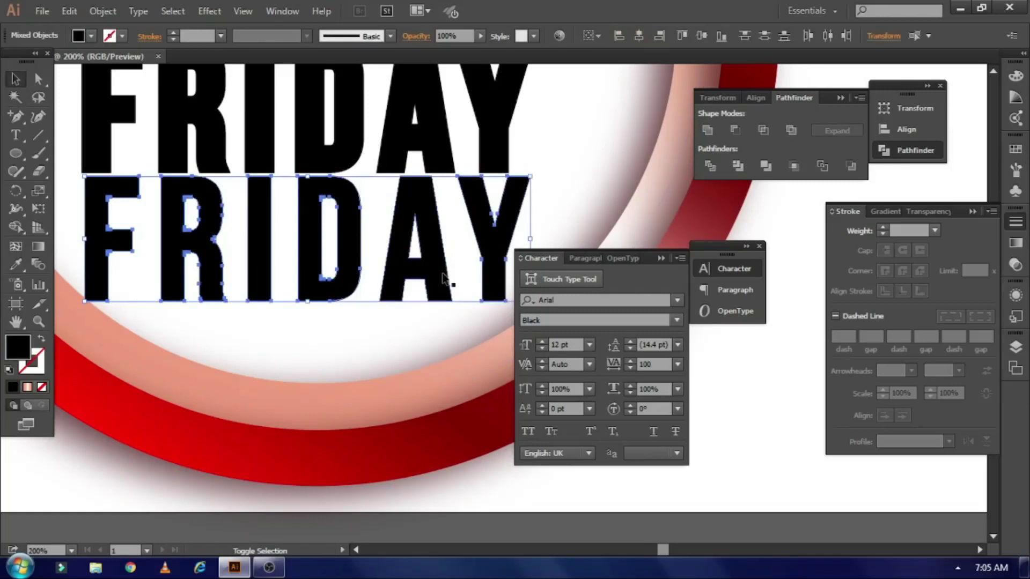
key(ctrl+g)
click(886, 211)
click(884, 330)
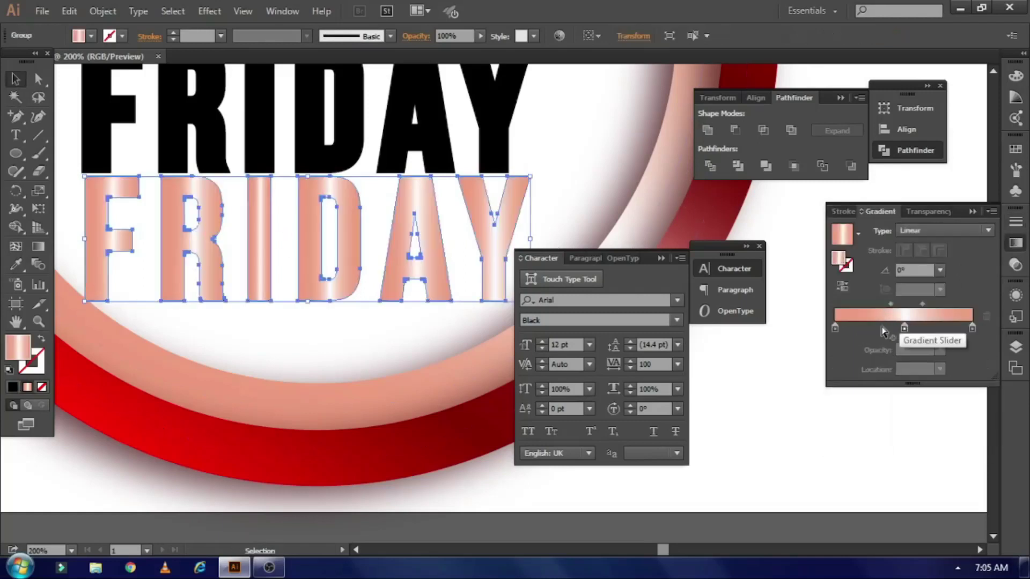
Remove the middle gradient stop and make the left stop white at 0% opacity
drag(904, 328, 912, 354)
double_click(972, 328)
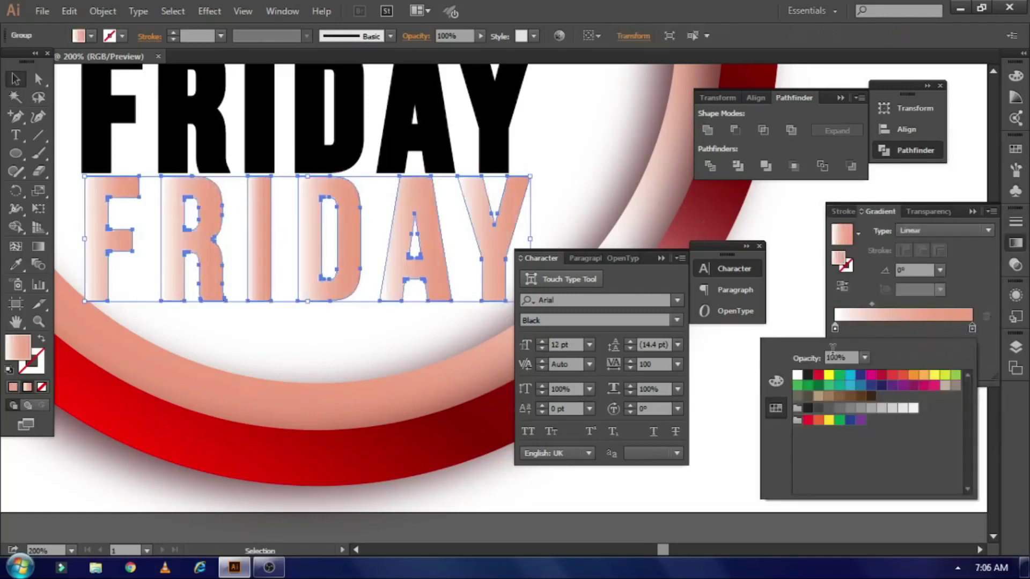
click(797, 375)
click(864, 357)
click(875, 376)
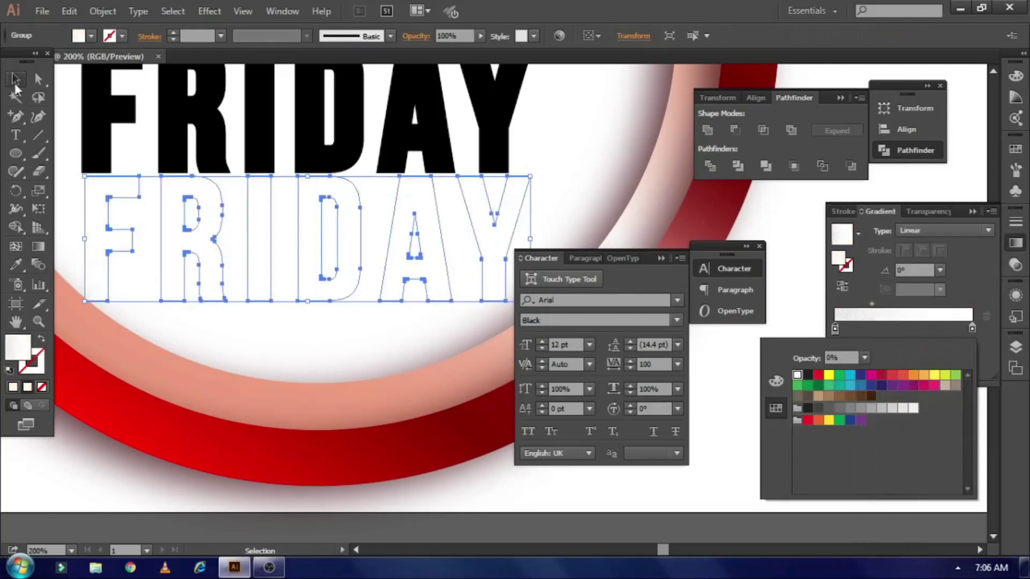
Move the gradient copy over FRIDAY and angle the fade toward the bottom, transparent stop near 42%
key(g)
key(v)
scroll(275, 357, up, 3)
drag(276, 357, 262, 236)
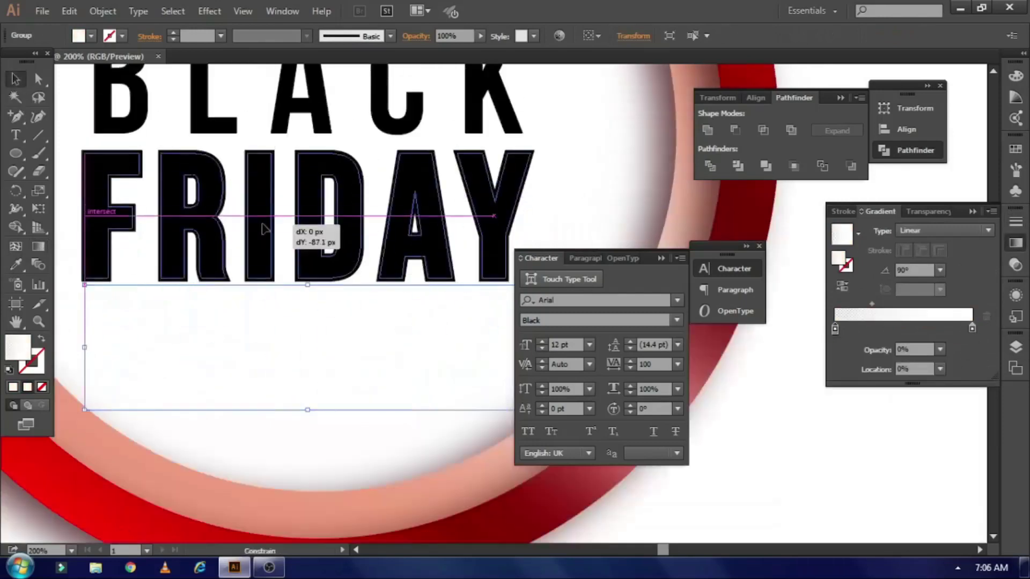
drag(944, 307, 947, 305)
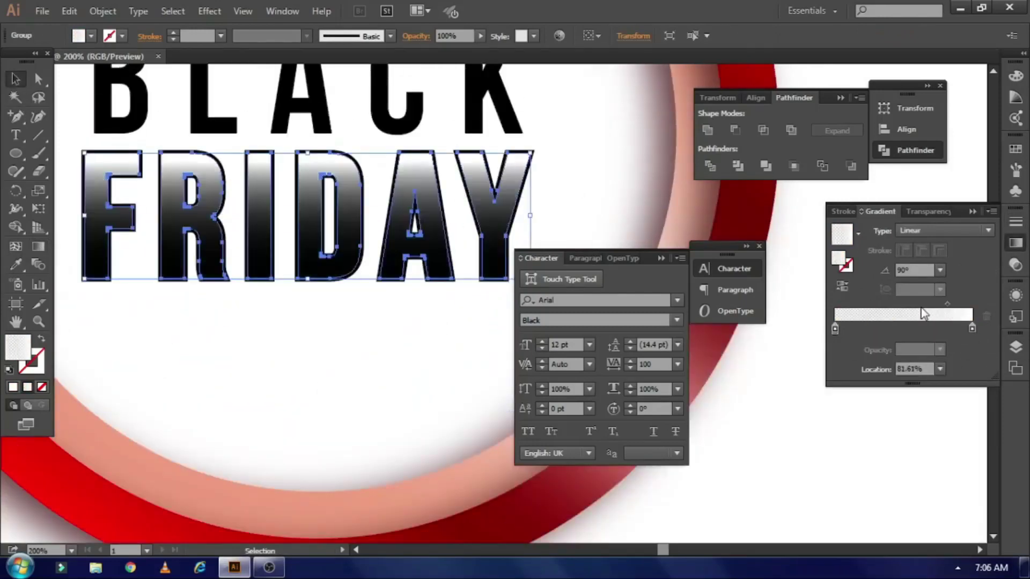
drag(266, 141, 269, 285)
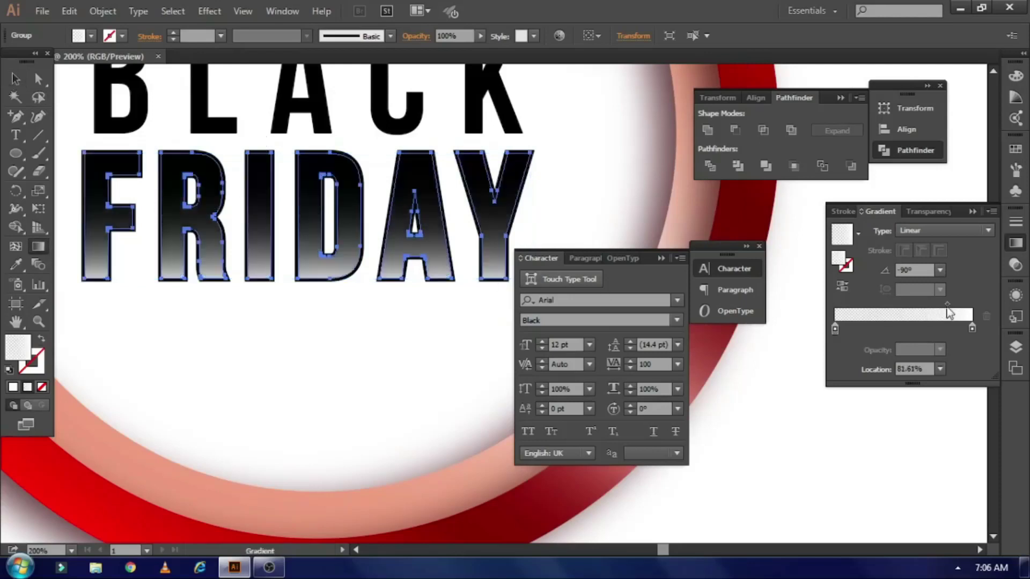
drag(947, 306, 953, 305)
drag(835, 329, 892, 329)
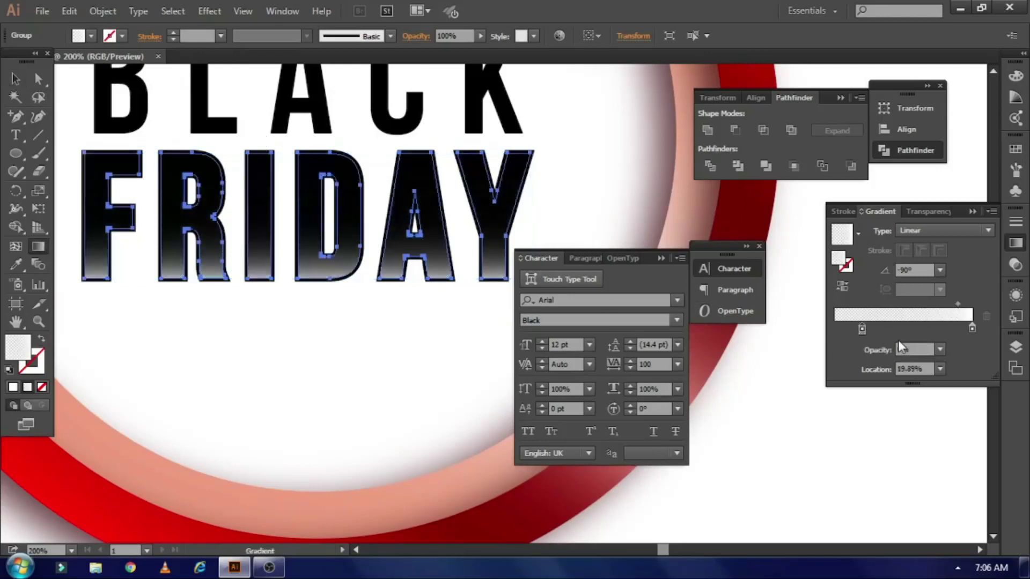
Reselect the gradient FRIDAY overlay with the Gradient tool active
key(v)
click(240, 341)
scroll(240, 341, up, 1)
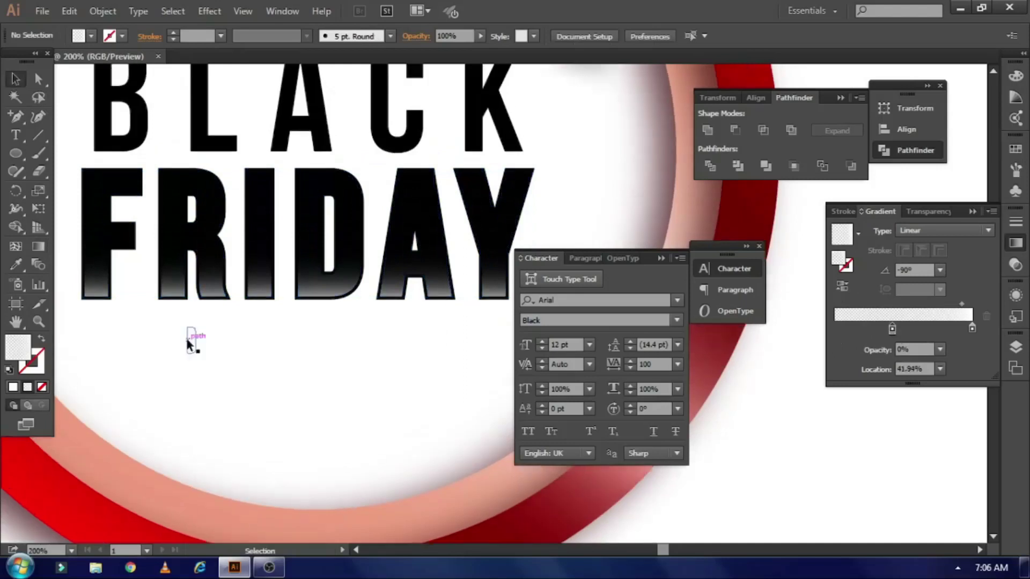
click(170, 290)
key(g)
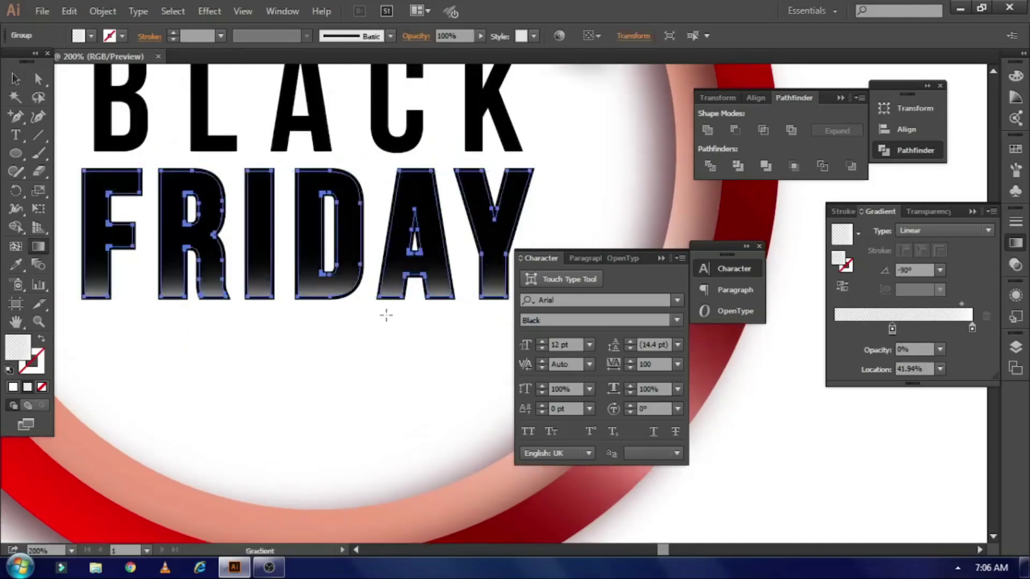
Select the BLACK and FRIDAY words and group them with Ctrl+G
key(ctrl+1)
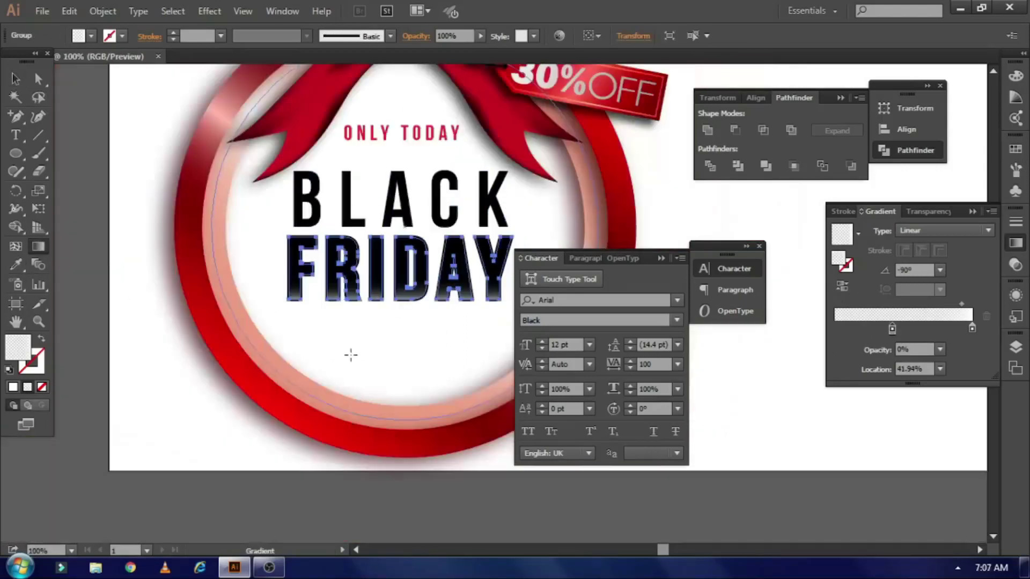
key(v)
right_click(311, 337)
key(Escape)
click(280, 332)
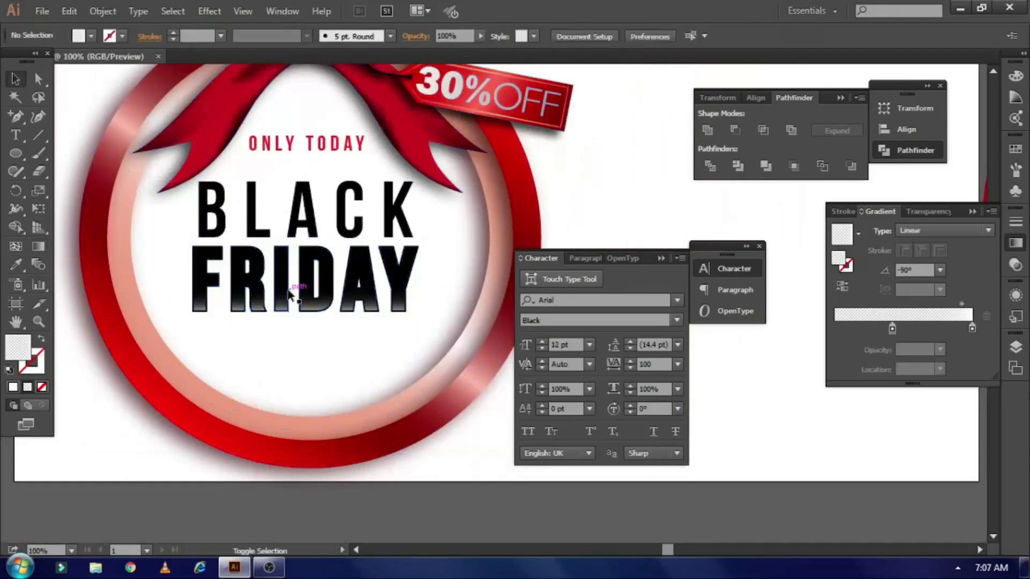
key(ctrl+plus)
key(ctrl+plus)
key(ctrl+plus)
click(213, 320)
key(ctrl+minus)
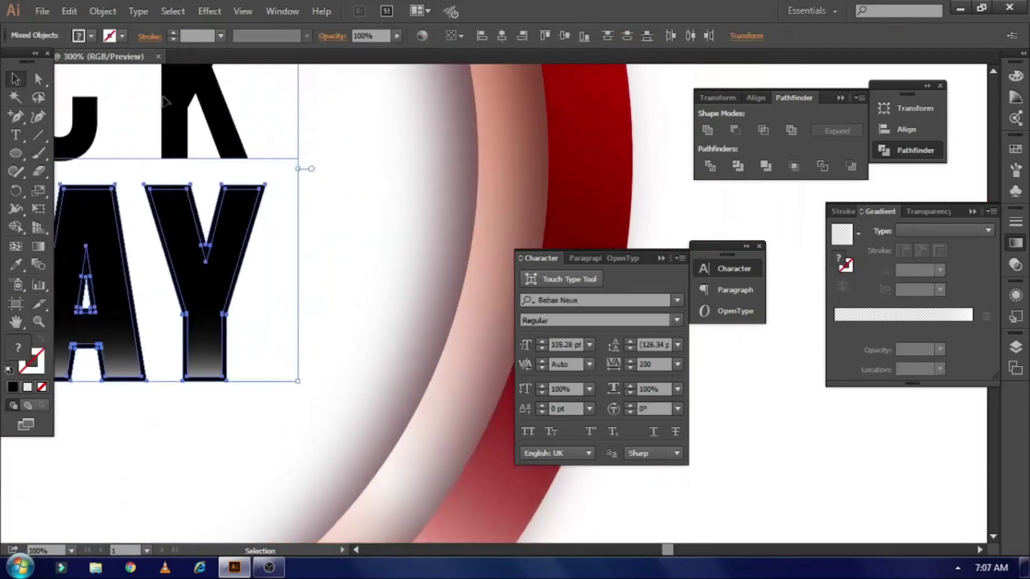
key(ctrl+minus)
shift+click(241, 162)
key(ctrl+g)
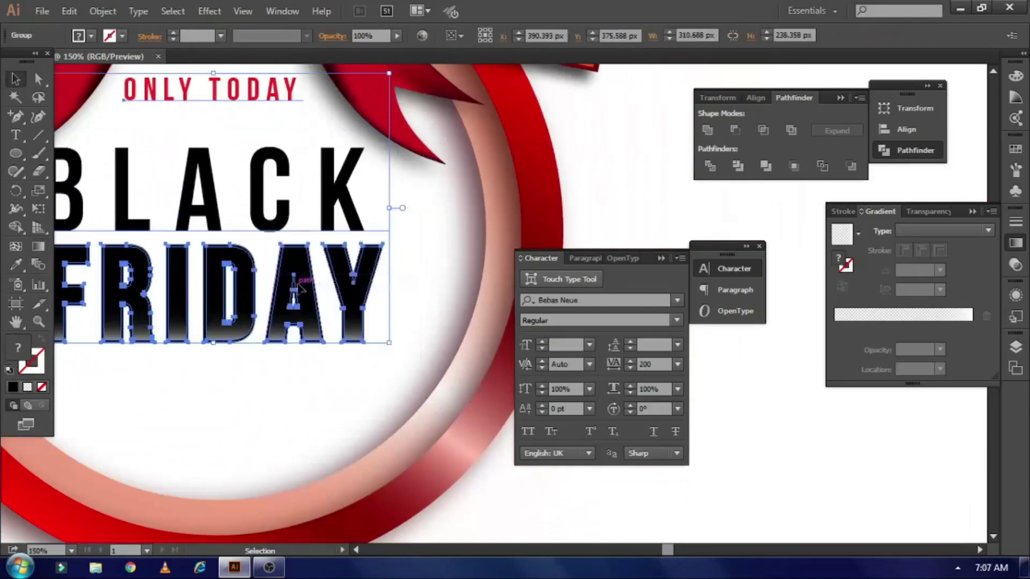
Drag the BLACK FRIDAY title block into the centre of the red ring
key(ctrl+minus)
key(ctrl+minus)
scroll(236, 127, down, 3)
right_click(310, 421)
mouse_move(126, 367)
mouse_down()
mouse_move(310, 420)
mouse_move(315, 458)
mouse_up()
right_click(315, 457)
click(336, 361)
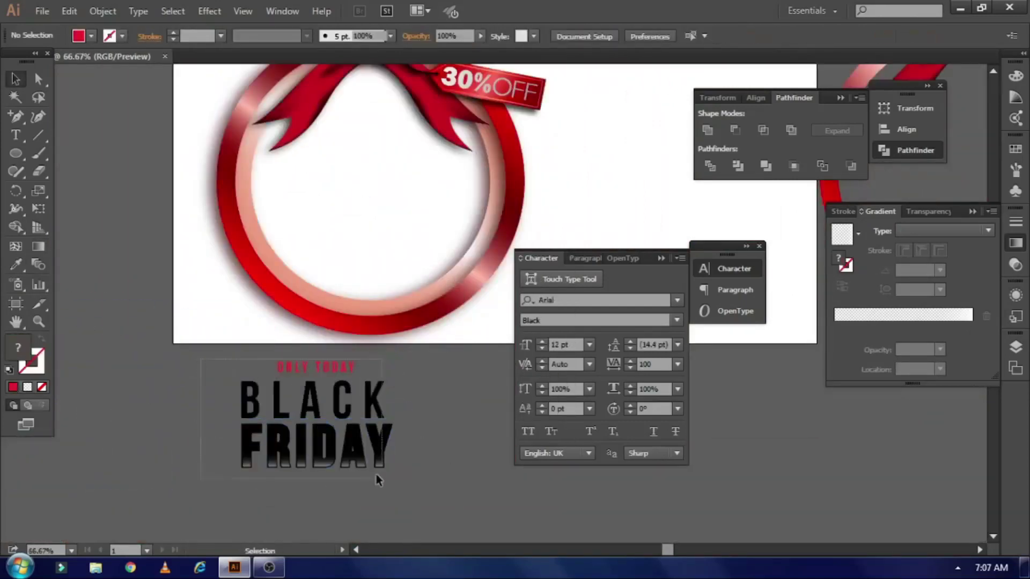
scroll(378, 480, up, 1)
drag(378, 480, 374, 240)
Type Sale below the artboard, enlarge it, and apply a script font
click(123, 352)
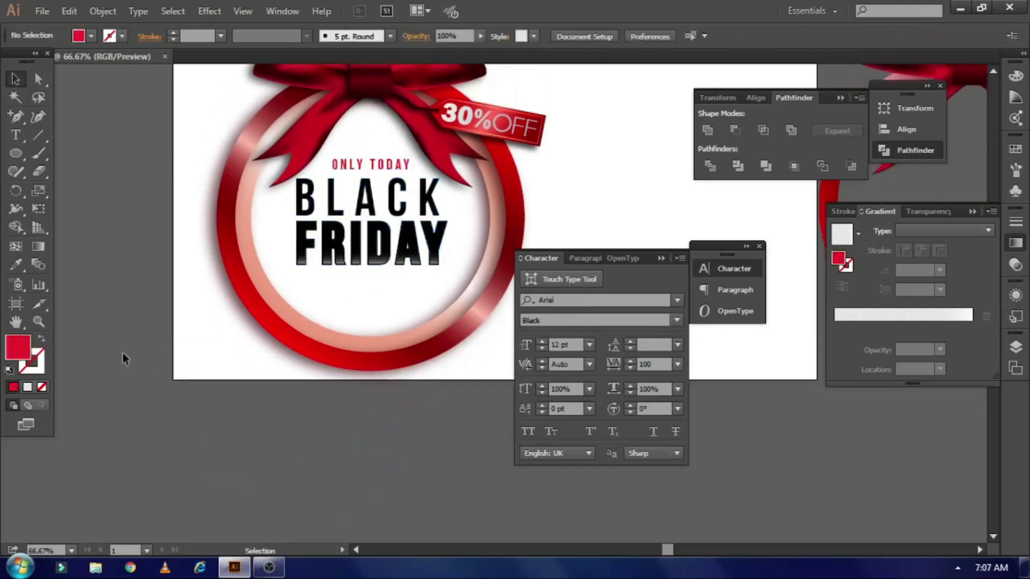
click(15, 135)
click(117, 404)
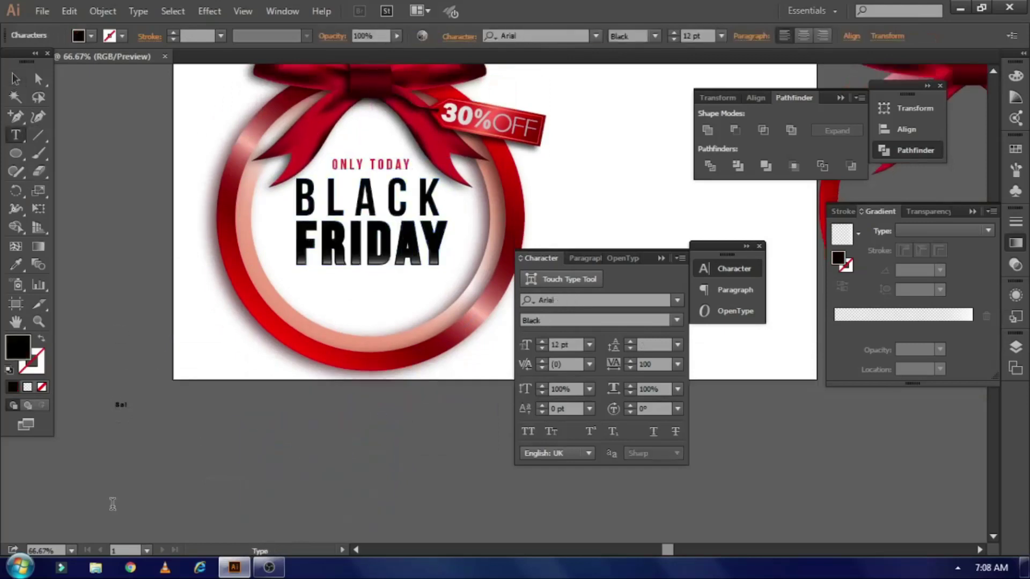
drag(134, 412, 343, 424)
scroll(264, 490, down, 2)
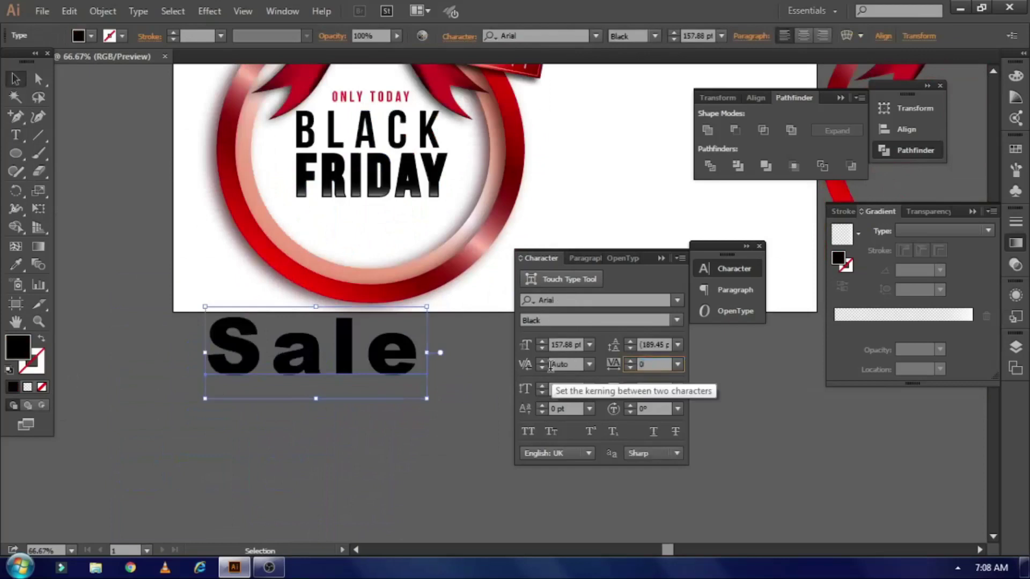
click(596, 36)
click(706, 330)
Convert Sale to outlines, move it into the ring under FRIDAY, and fill it pink
right_click(296, 364)
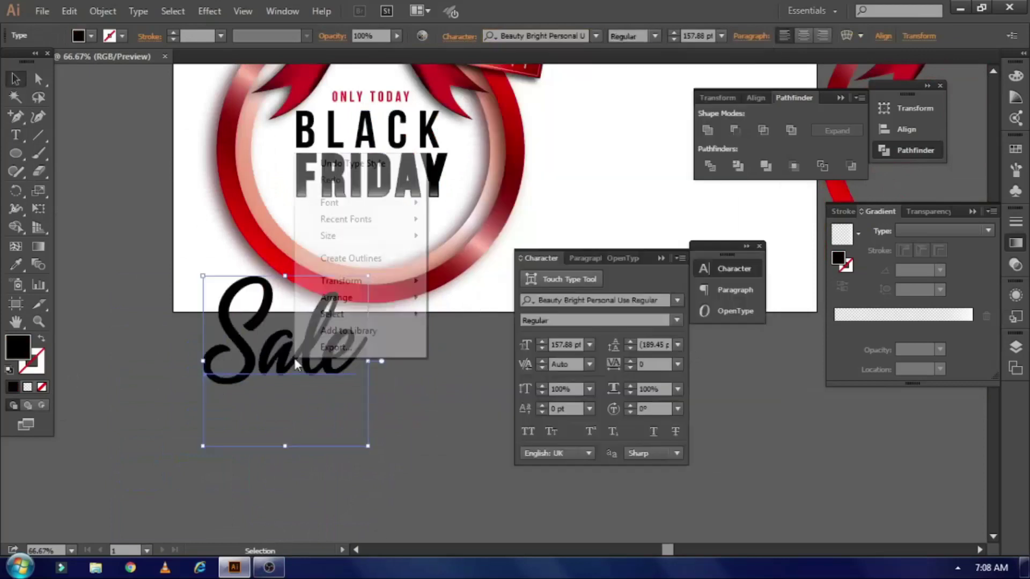
click(350, 258)
mouse_move(262, 337)
mouse_down()
mouse_move(374, 244)
mouse_move(363, 252)
mouse_up()
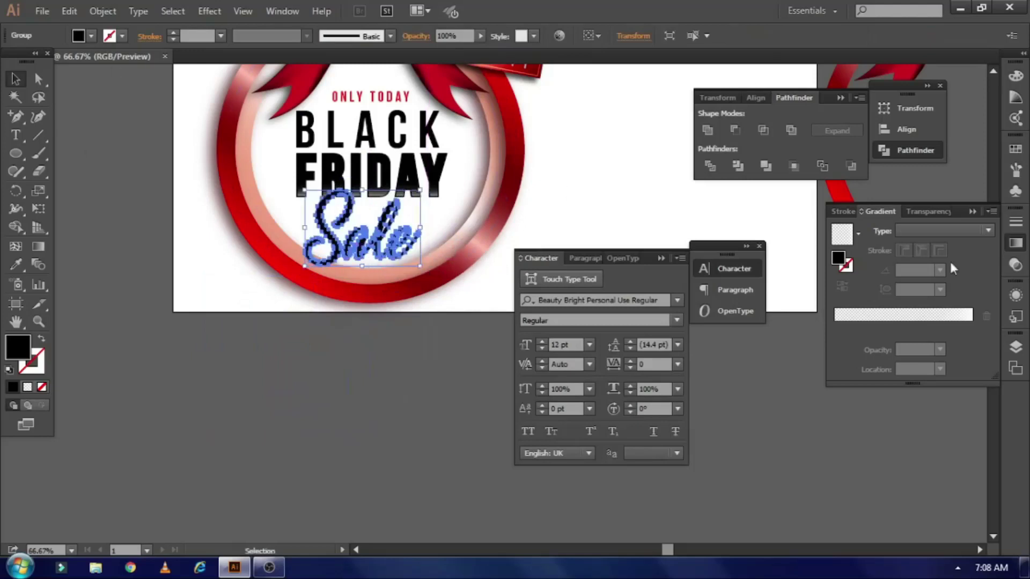
click(93, 36)
click(167, 291)
Nudge the BLACK FRIDAY title down slightly and set Sale just beneath FRIDAY
scroll(70, 259, up, 3)
click(375, 230)
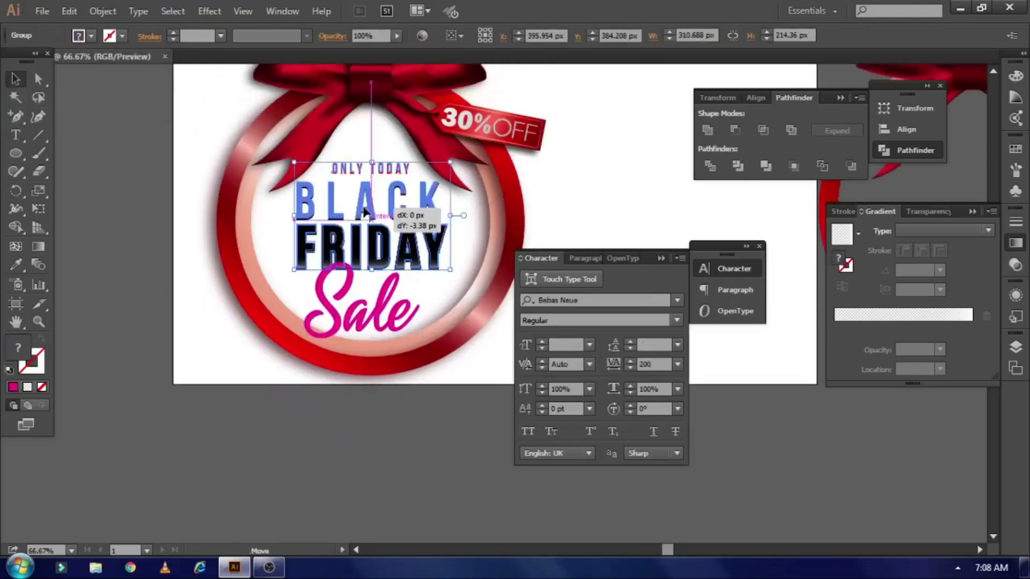
drag(374, 161, 374, 168)
click(613, 159)
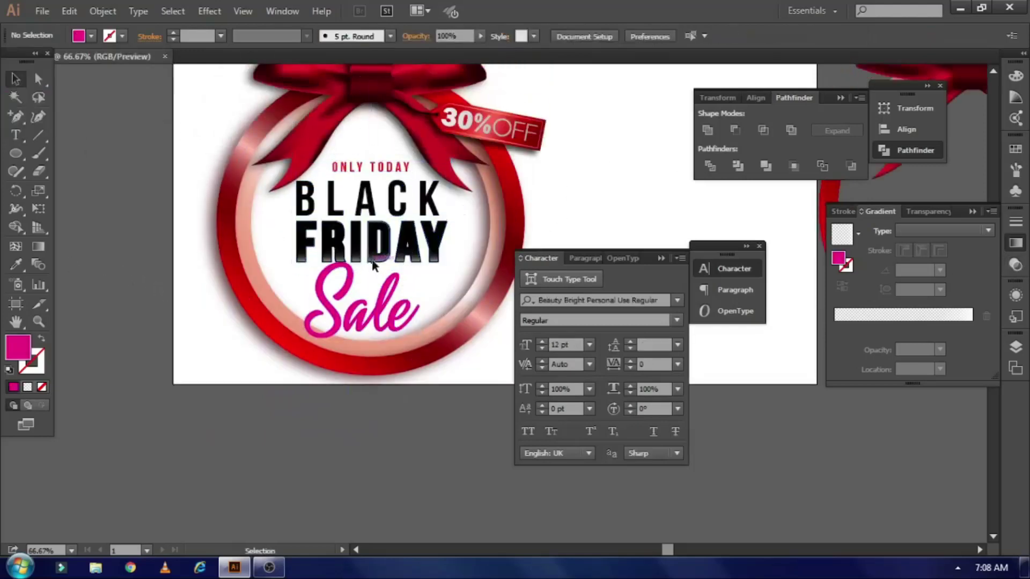
drag(356, 322, 368, 313)
Apply a previewed drop shadow to Sale with a larger vertical offset shifted left
click(209, 11)
click(416, 184)
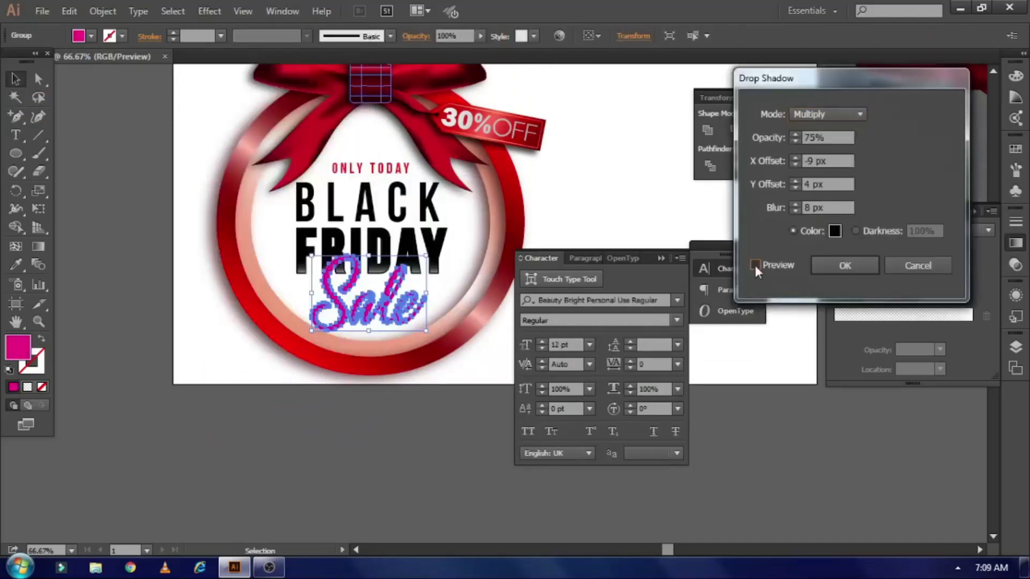
click(756, 265)
click(795, 211)
click(794, 181)
click(795, 181)
click(795, 163)
click(830, 275)
Reselect Sale and reapply the drop shadow settings
click(354, 465)
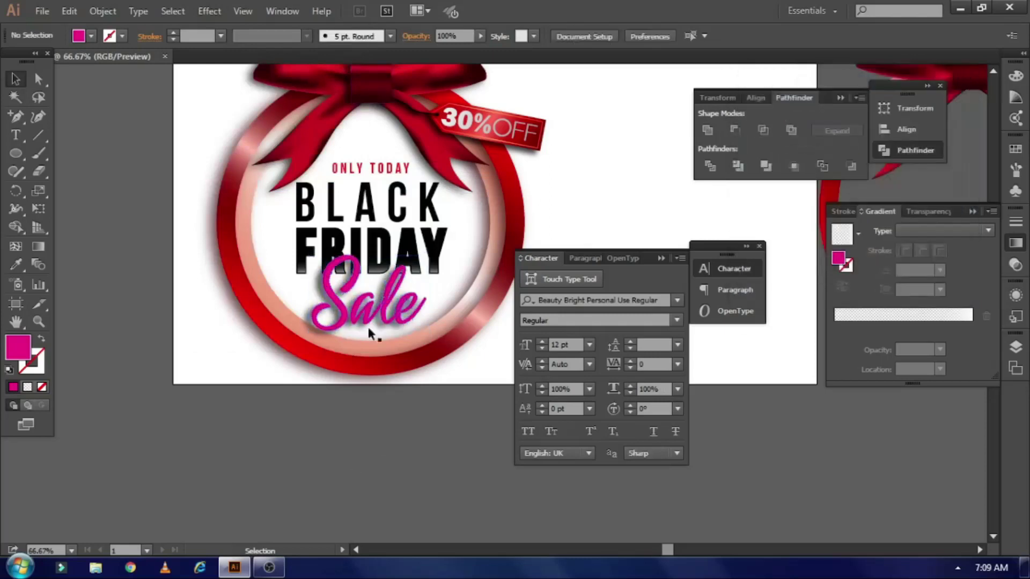
click(369, 334)
click(209, 10)
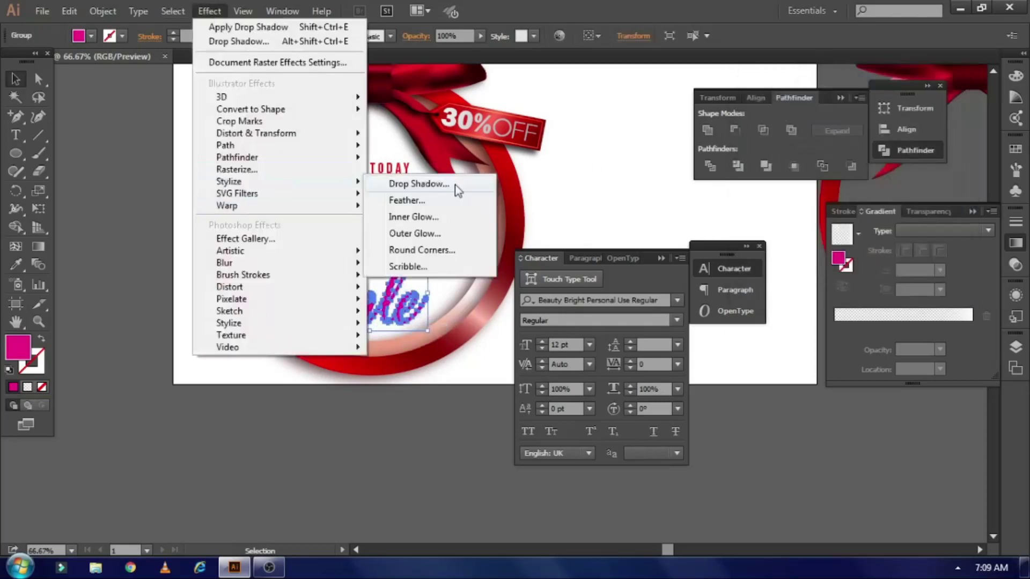
click(418, 184)
click(814, 272)
click(271, 386)
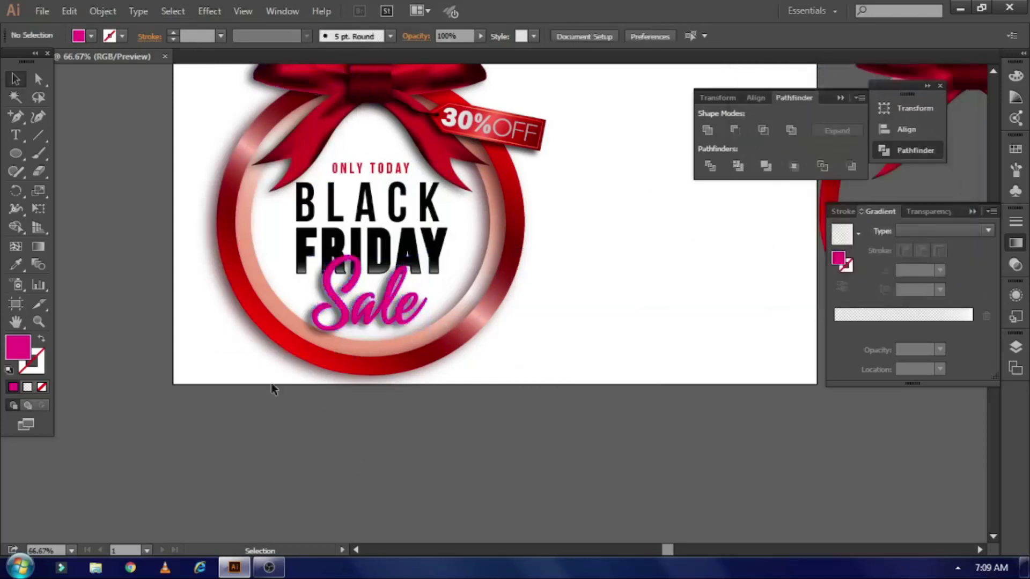
click(305, 238)
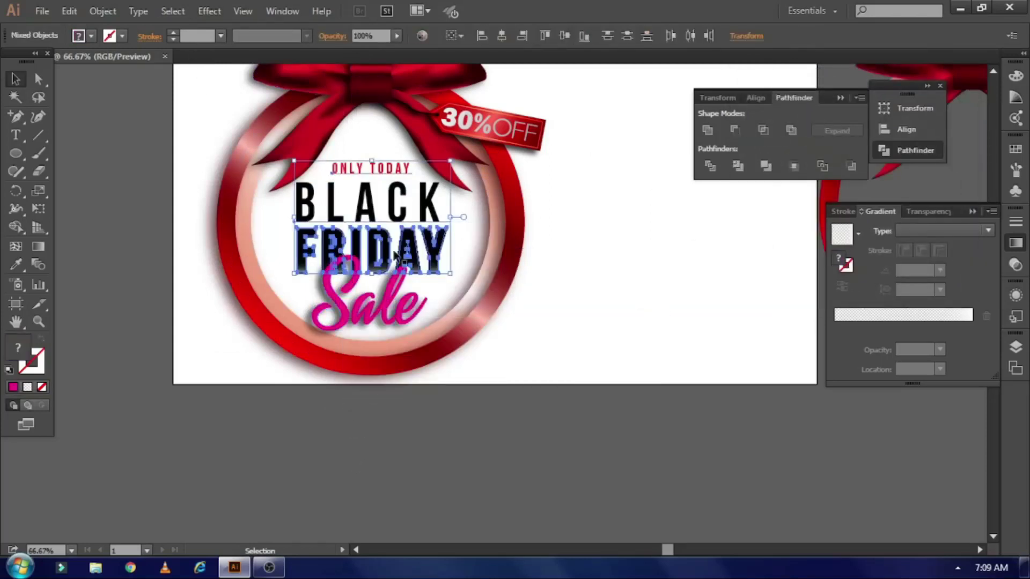
Select only FRIDAY and preview a drop shadow on it before dismissing the dialog
shift+click(374, 214)
scroll(394, 369, up, 3)
scroll(386, 322, up, 2)
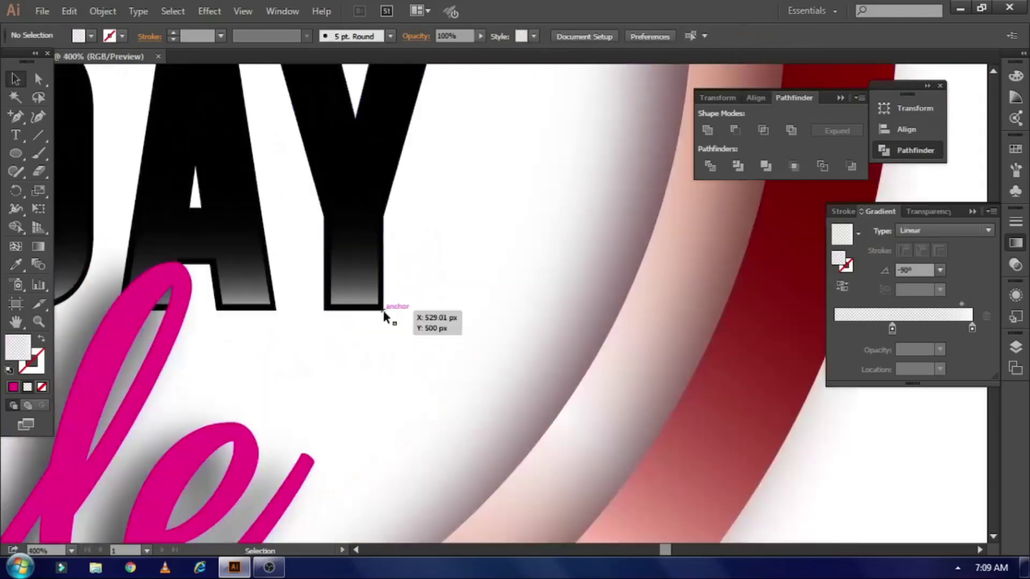
click(383, 308)
click(209, 11)
click(397, 180)
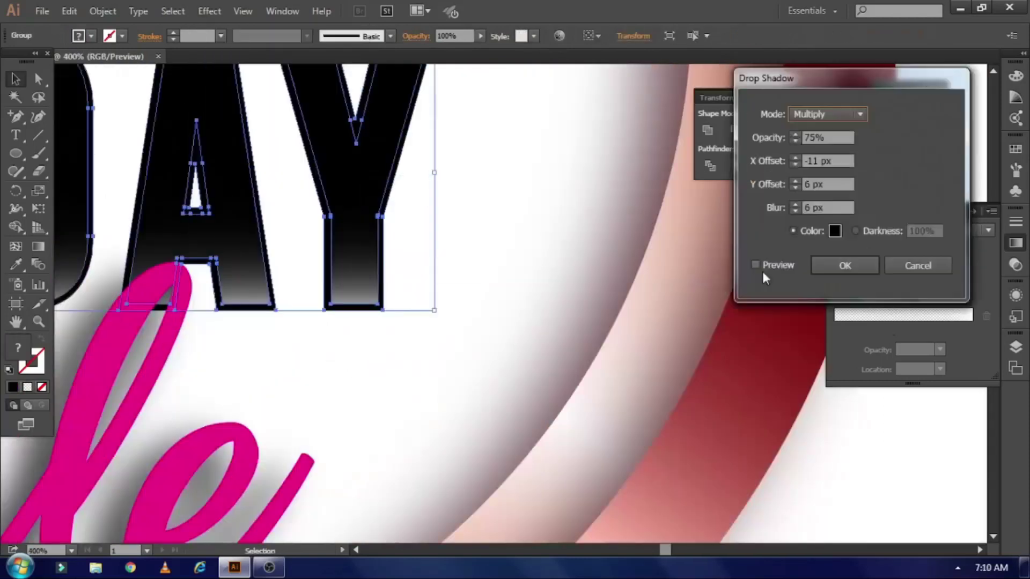
click(755, 265)
click(845, 265)
scroll(805, 332, down, 3)
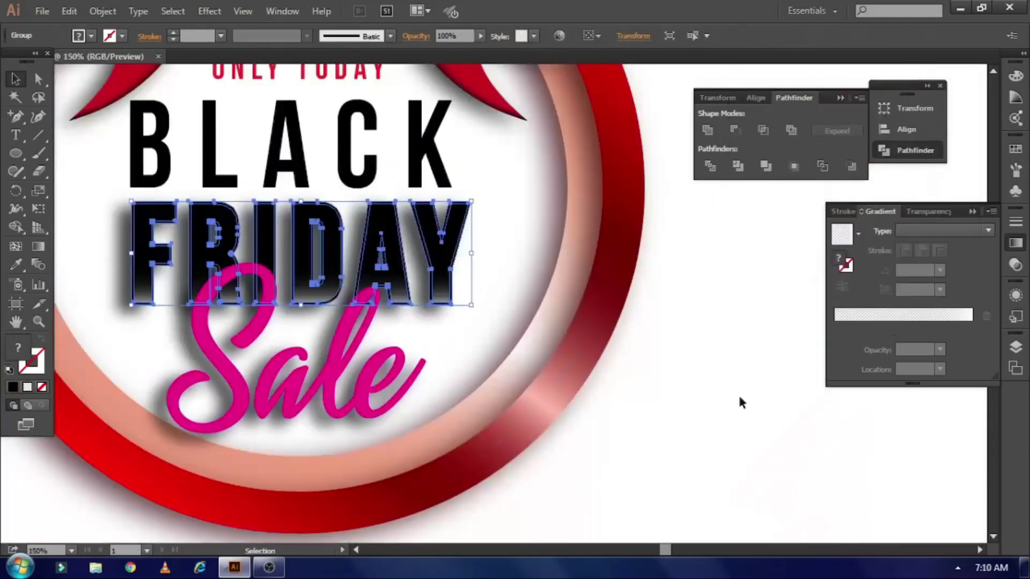
Apply a drop shadow to FRIDAY with lower blur and a reduced horizontal offset
click(210, 11)
click(418, 183)
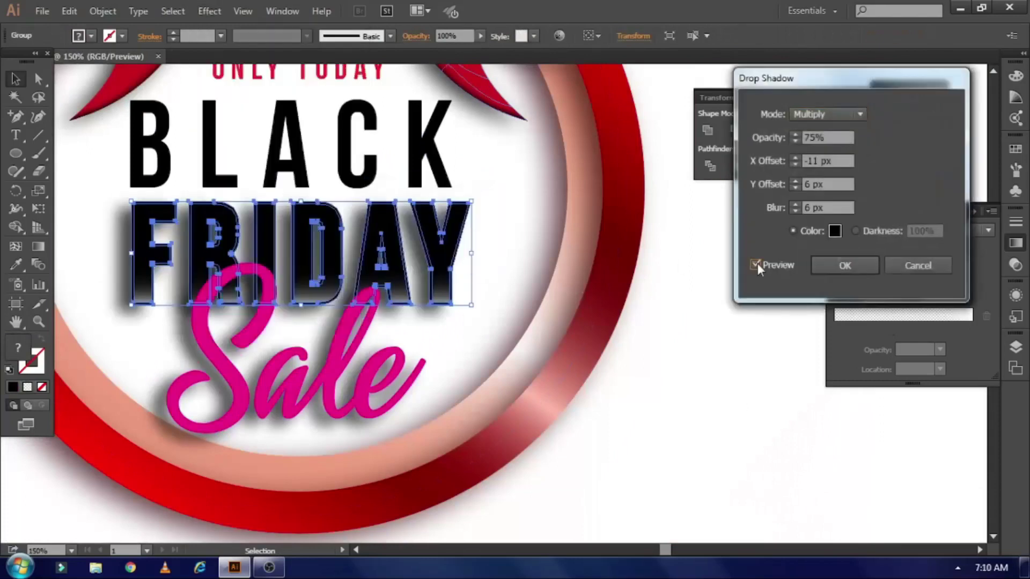
double_click(794, 211)
double_click(795, 159)
double_click(795, 158)
click(795, 158)
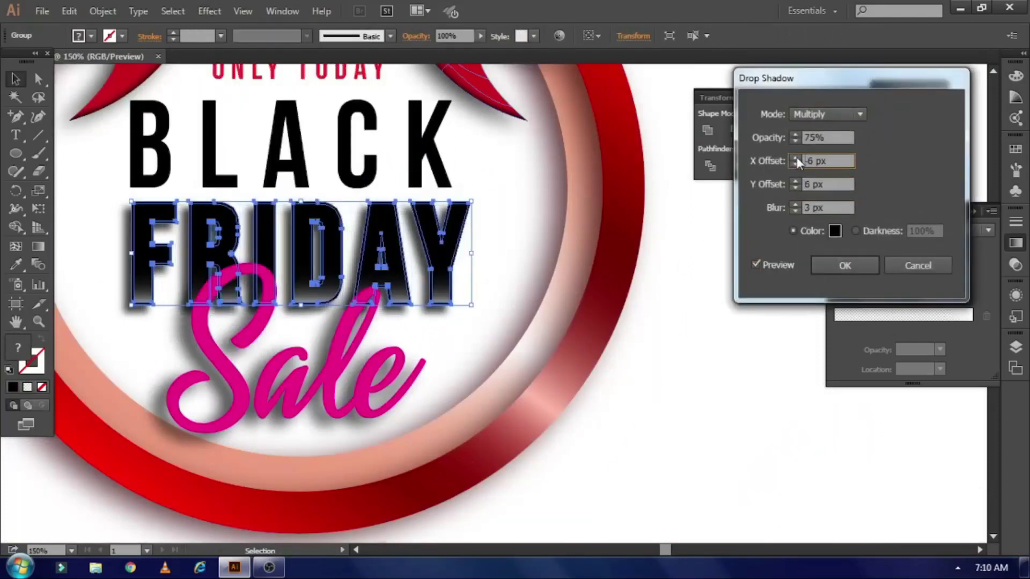
click(795, 205)
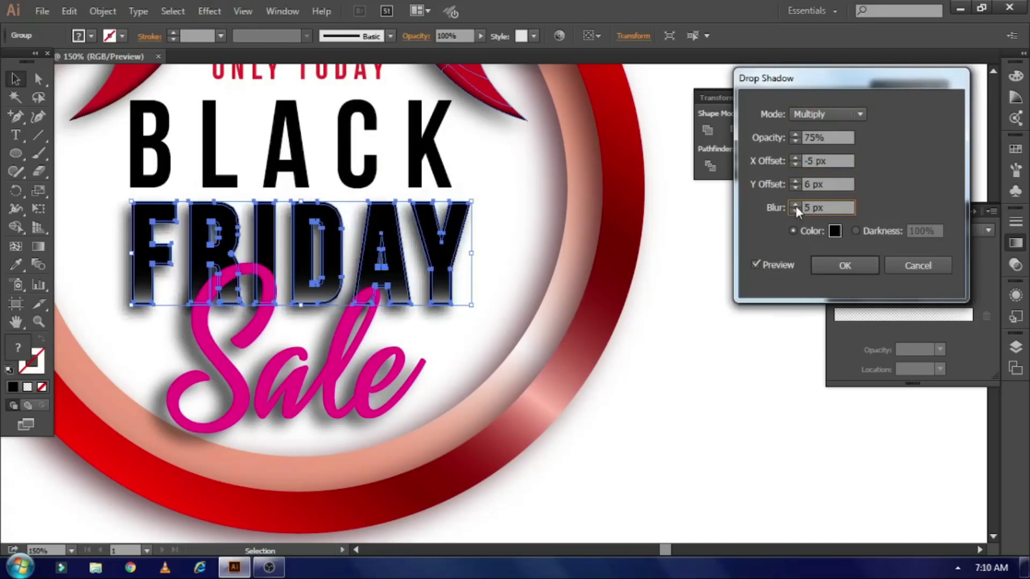
key(Return)
click(650, 378)
Add a drop shadow to the BLACK lettering and zoom out to view the whole page
scroll(654, 375, up, 2)
right_click(212, 405)
click(573, 320)
click(348, 199)
click(209, 10)
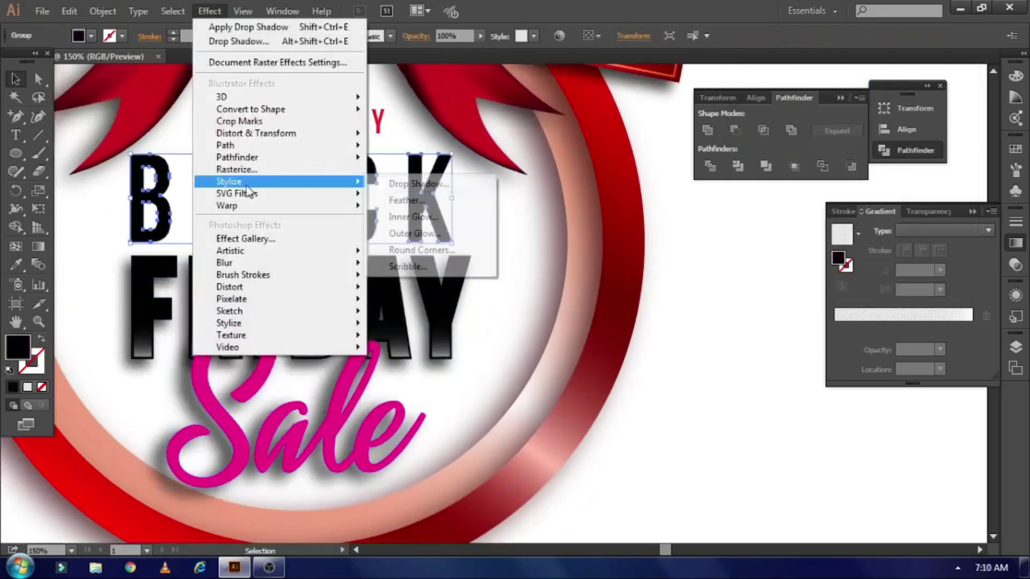
click(423, 192)
key(Return)
click(692, 345)
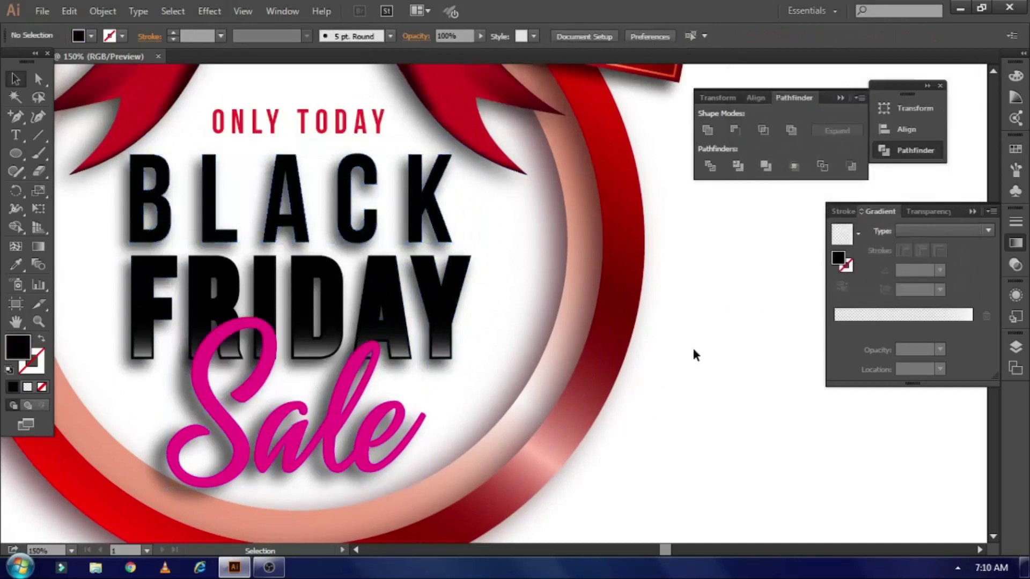
key(ctrl+minus)
key(ctrl+minus)
key(ctrl+minus)
click(510, 391)
Reposition the ring artwork and nudge the badge slightly upward
drag(545, 431, 730, 435)
click(706, 466)
drag(544, 395, 692, 407)
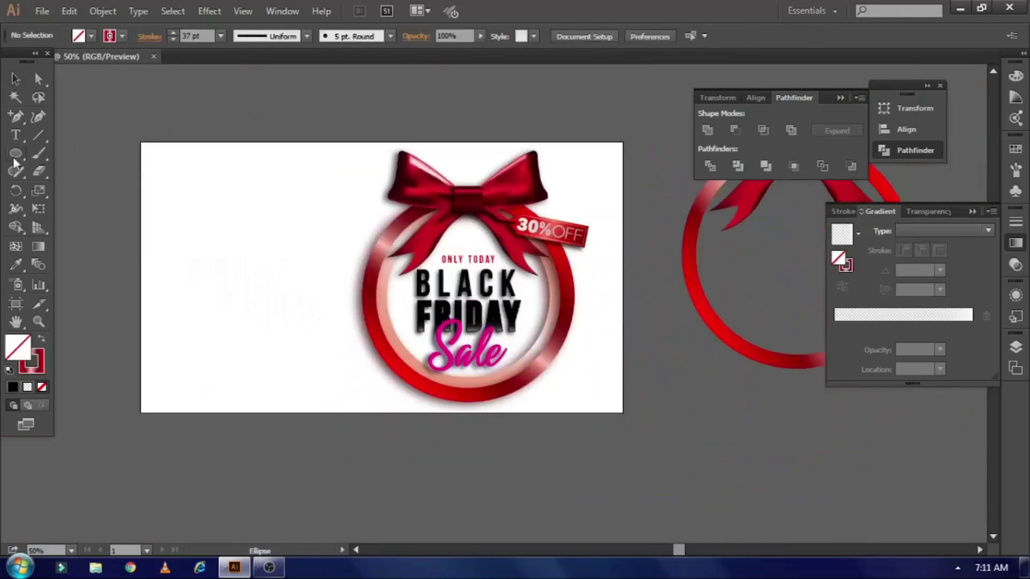
key(v)
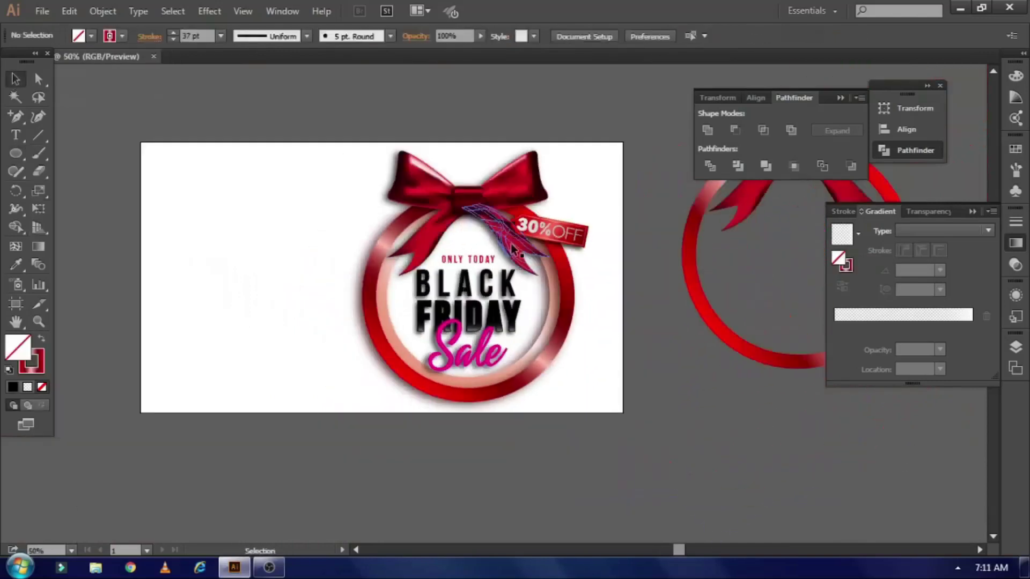
Close the Pathfinder, Gradient and docked panel group
click(853, 98)
click(940, 86)
click(972, 211)
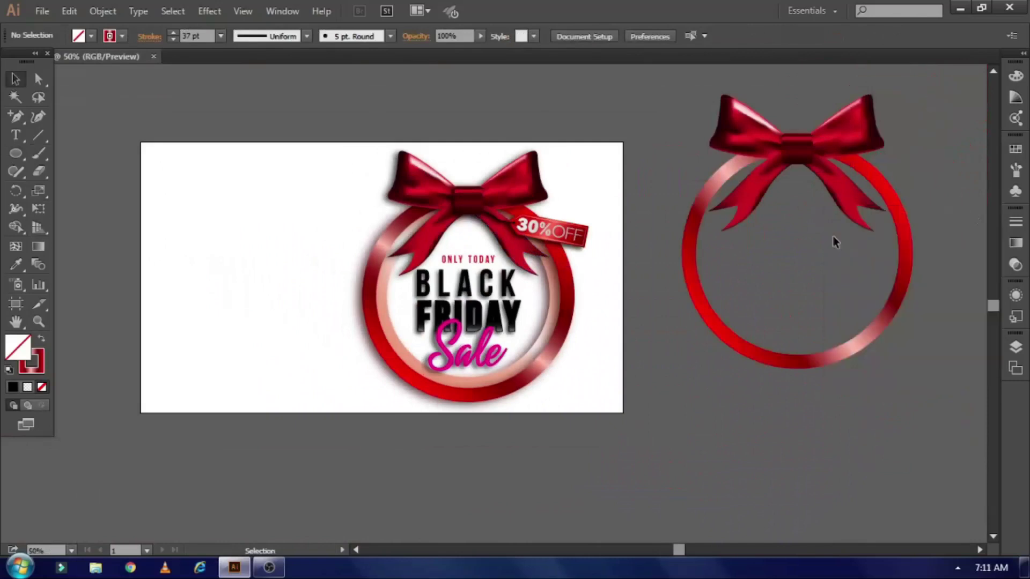
Zoom in and back out so the finished badge fits the view
key(ctrl+1)
key(ctrl+plus)
key(ctrl+minus)
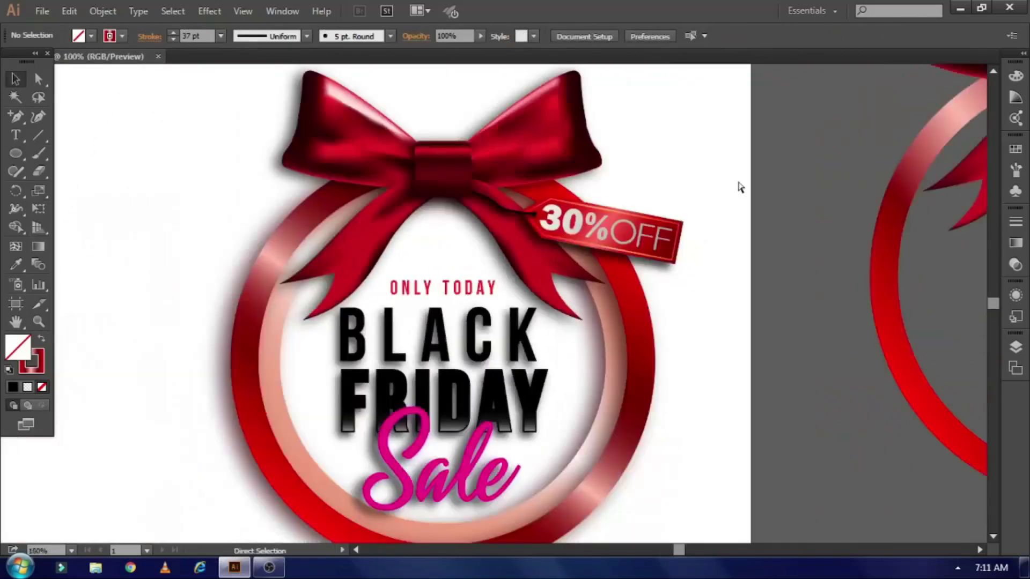
scroll(739, 187, down, 1)
key(ctrl+minus)
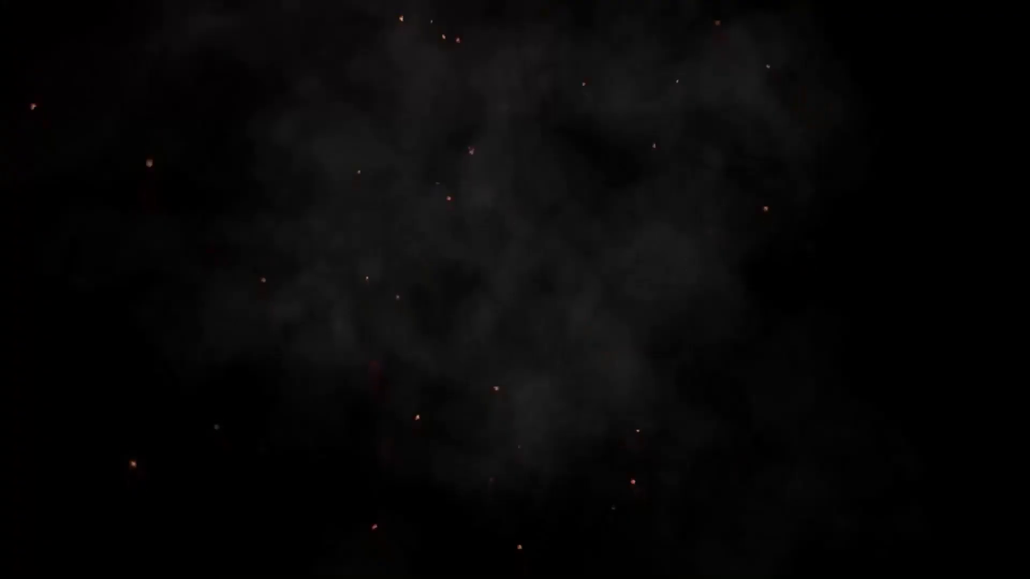